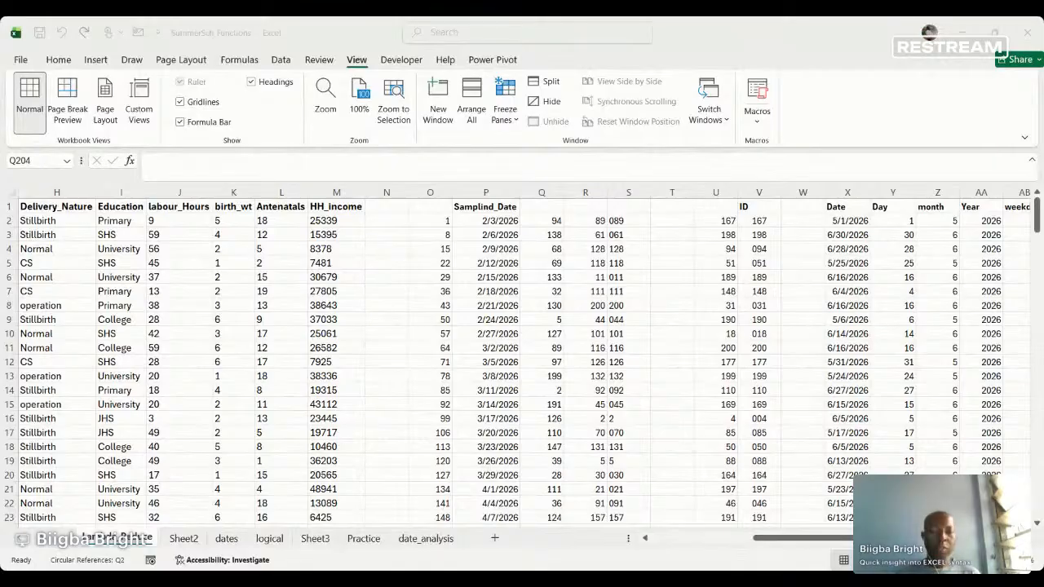
Open Sheet2 of the SummerSch_Functions workbook and enter the label BMI in cell J2 above the weight-status result.
key("alt+Tab")
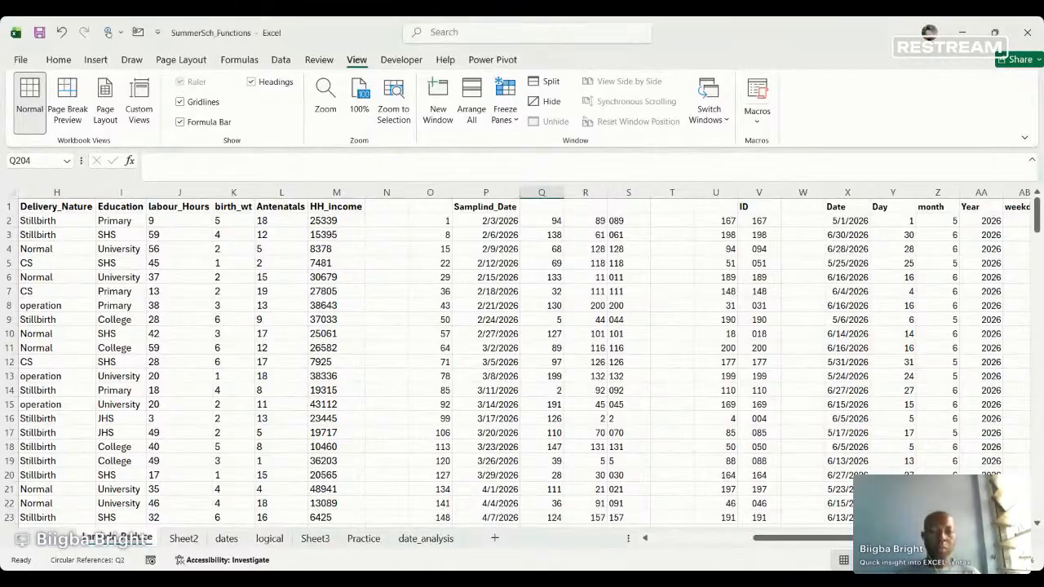
left_click(192, 540)
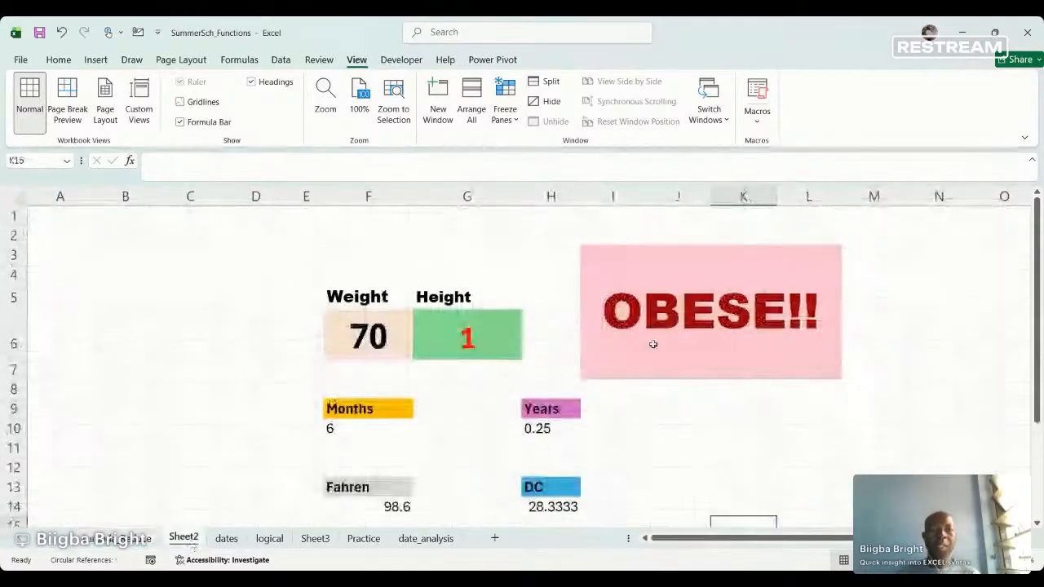
scroll(716, 455, "down", 1)
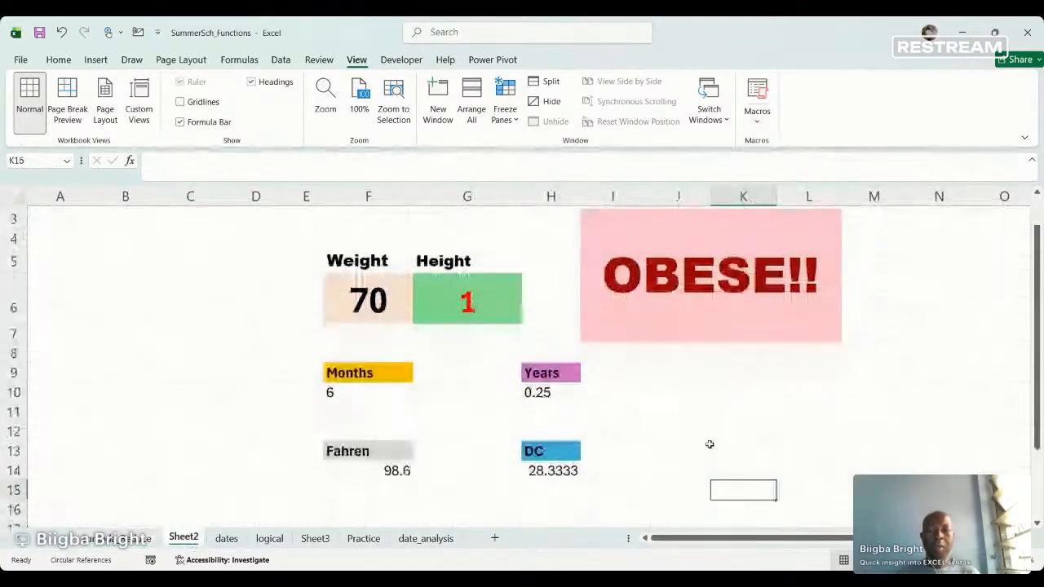
scroll(710, 445, "up", 1)
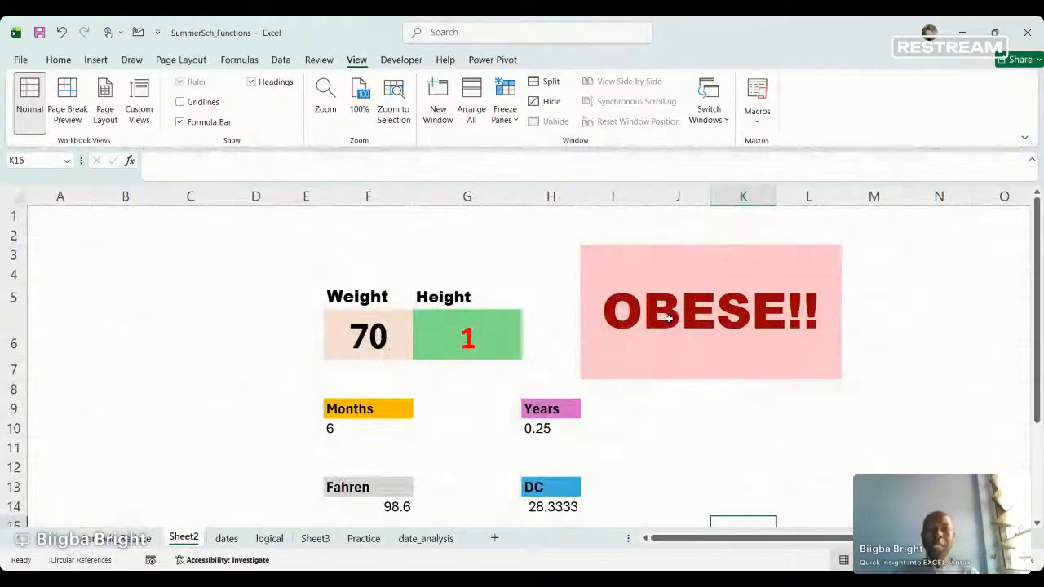
left_click(688, 229)
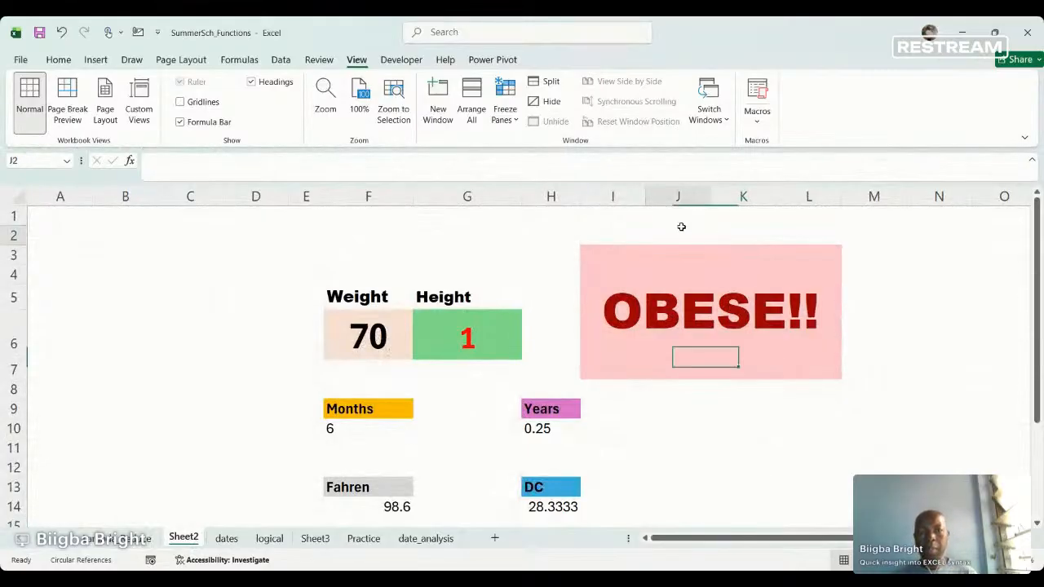
type("BMI")
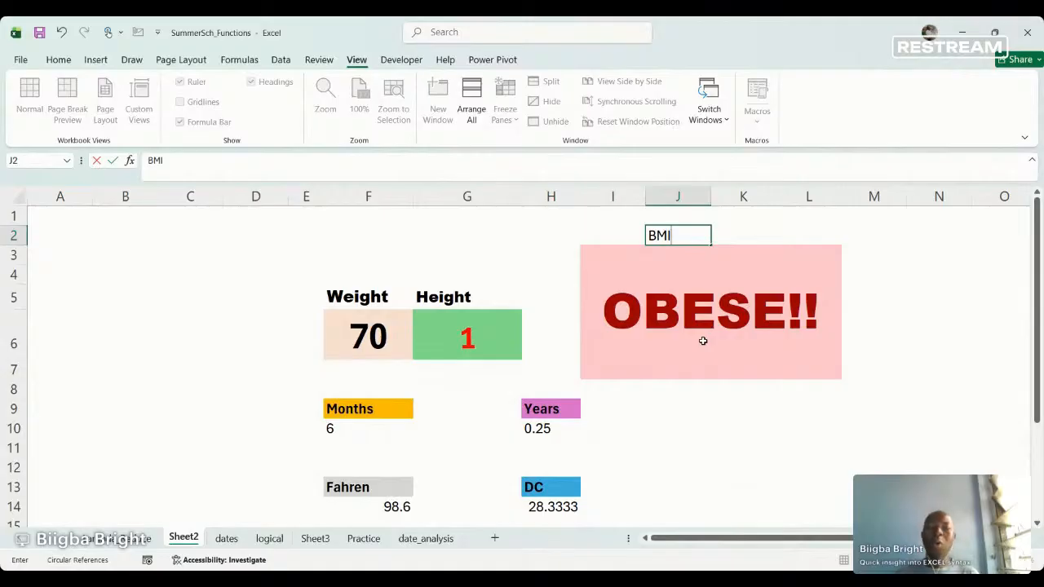
left_click(702, 402)
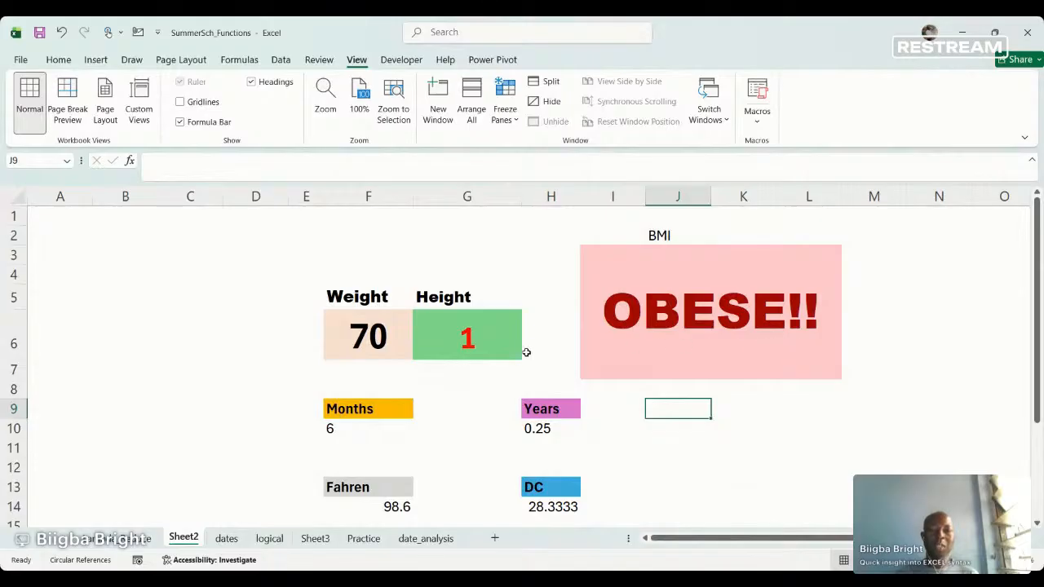
Set both the Weight value in F6 and the Height value in G6 to 0.
left_click(360, 341)
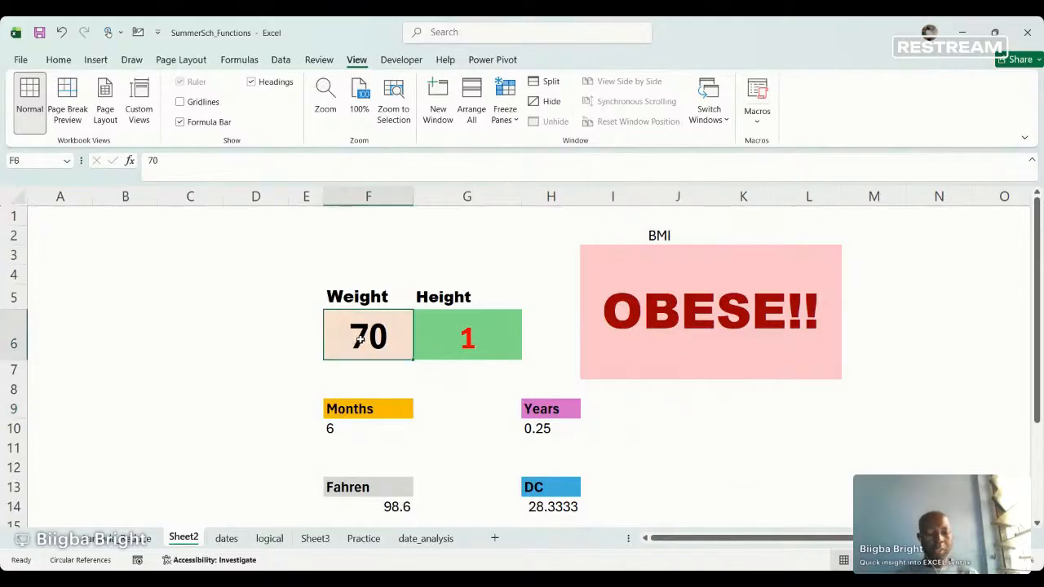
type("0")
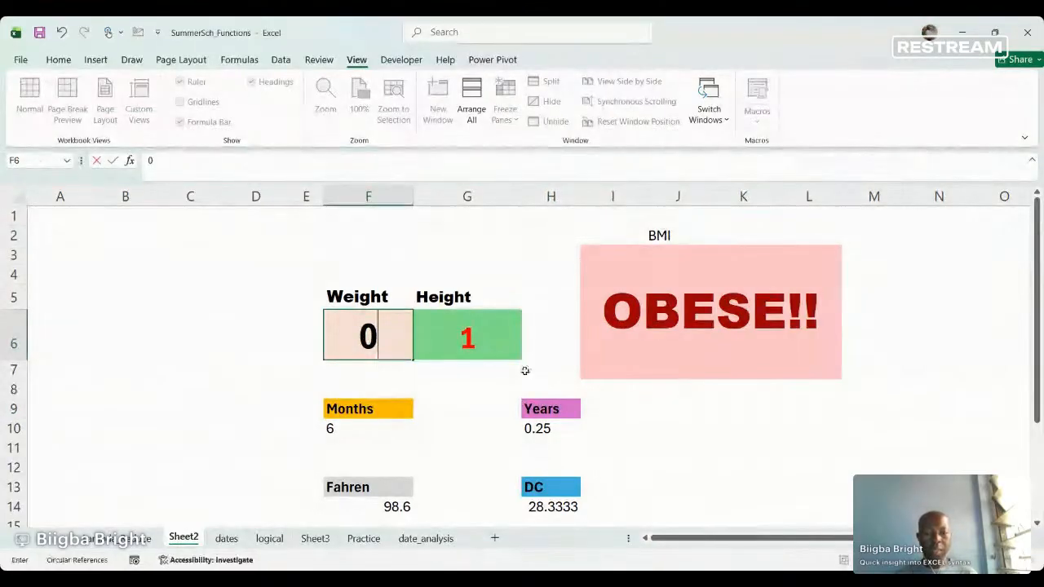
left_click(473, 340)
type("0")
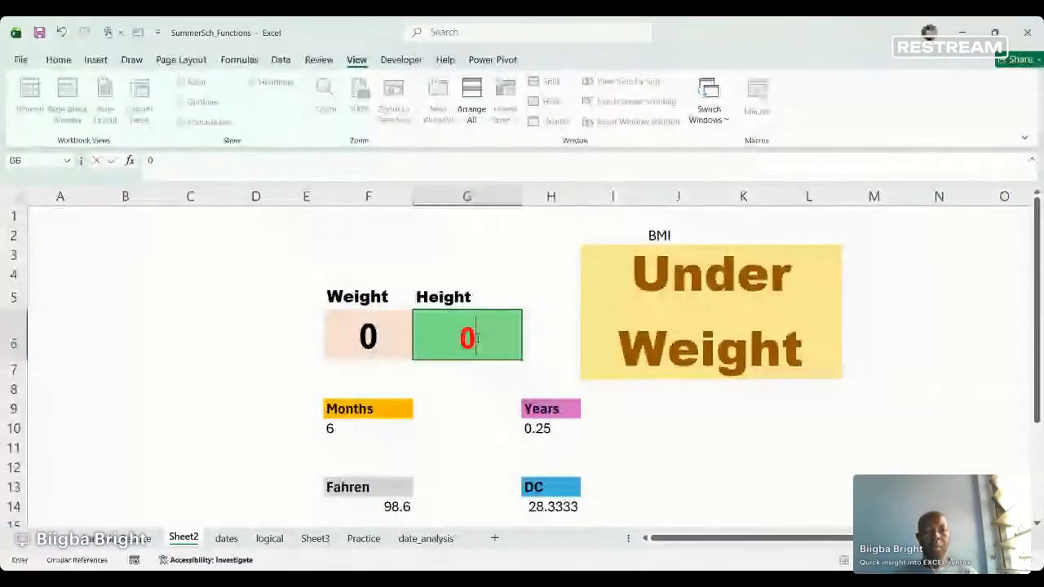
key("Return")
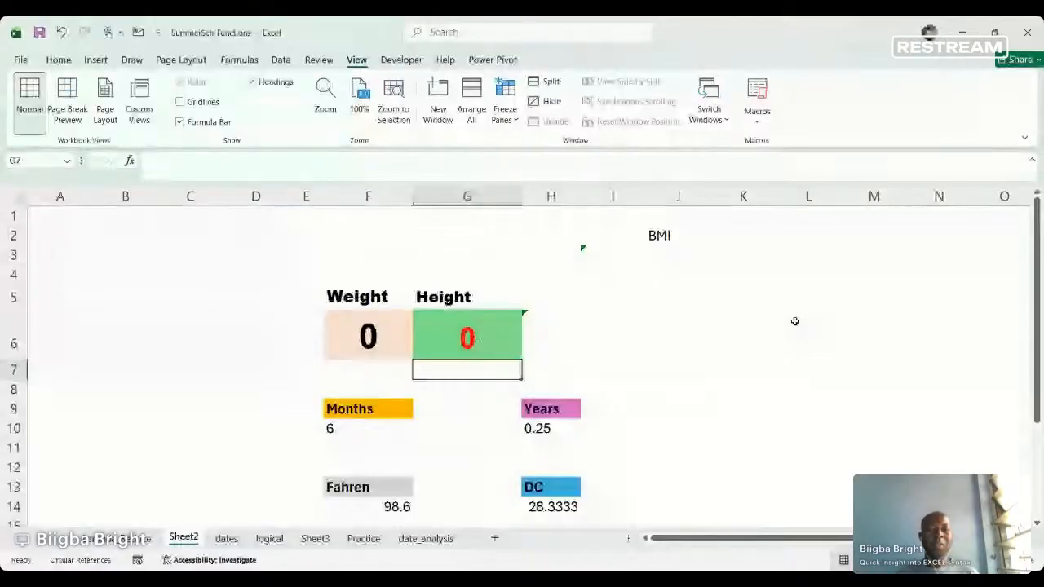
Set the Weight in F6 to 78 and the Height in G6 to 3.
left_click(389, 333)
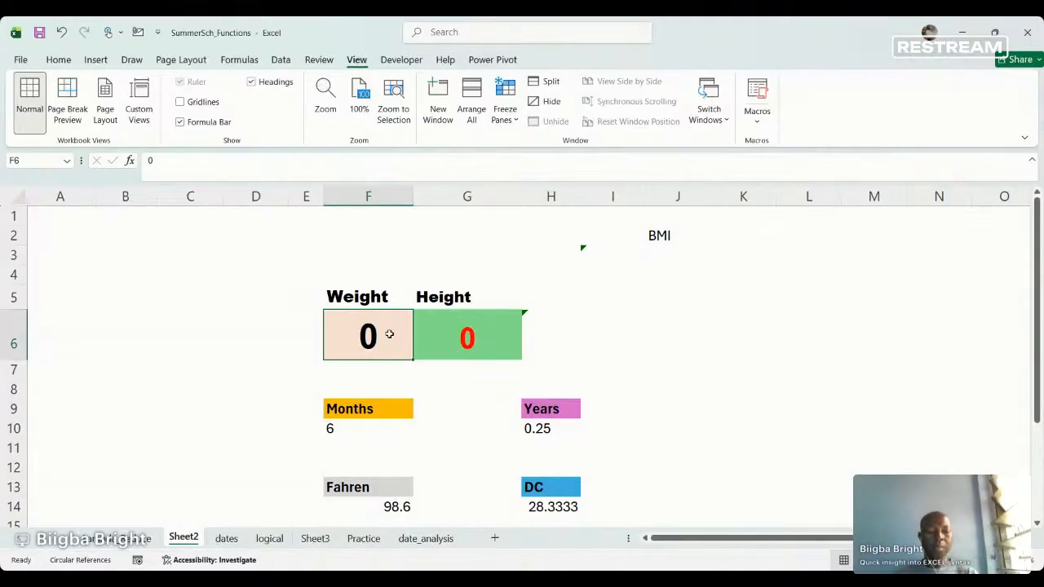
type("78")
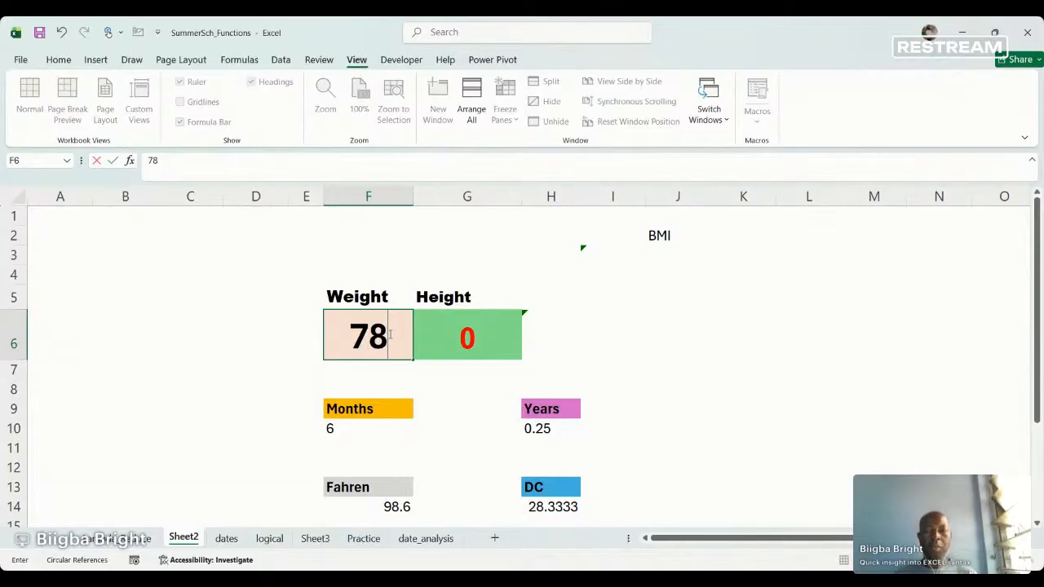
left_click(463, 339)
type("3")
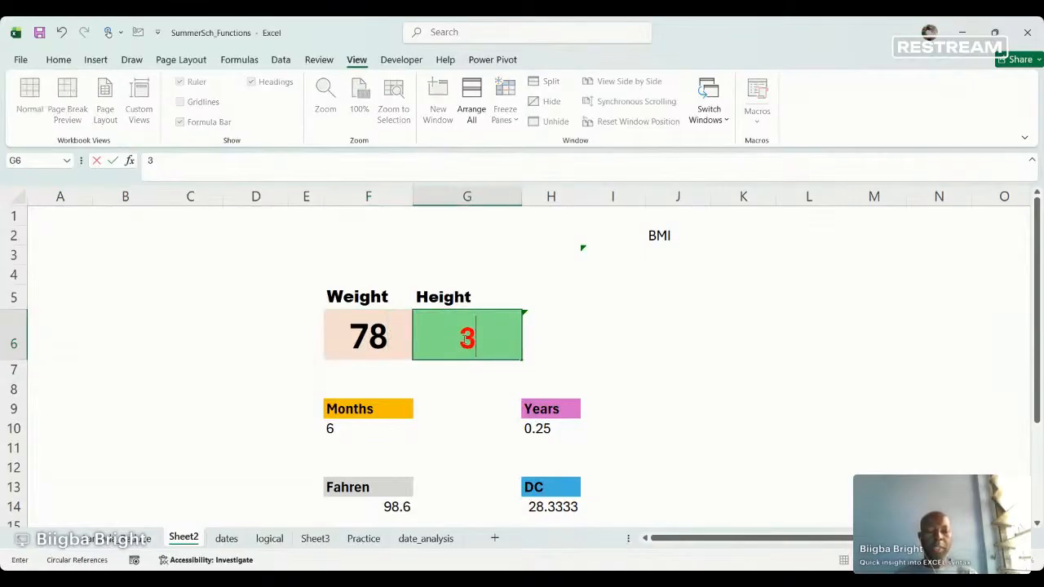
key("Return")
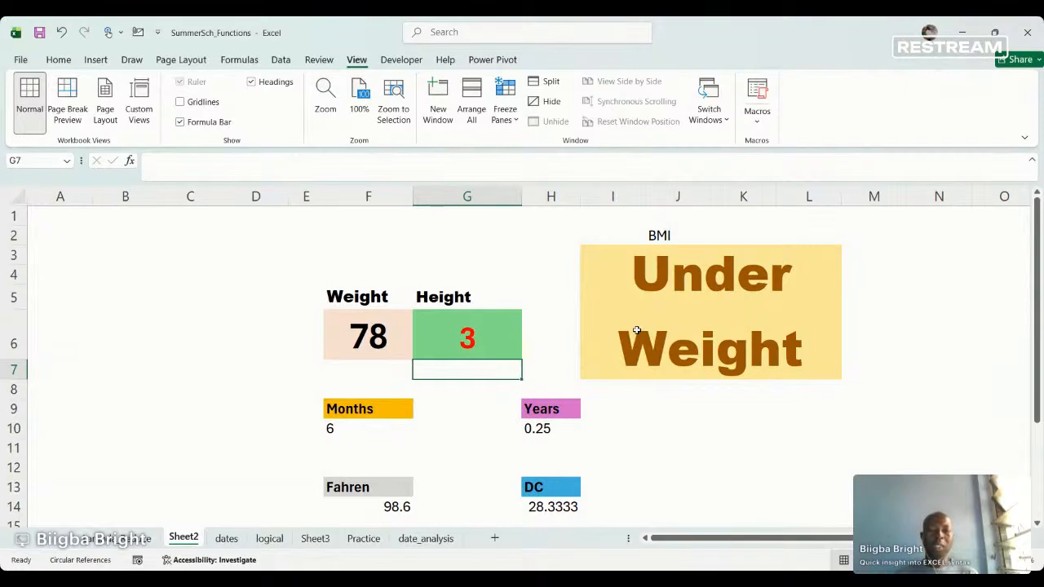
Test the BMI classification by setting the Height in G6 to 2, followed by 1.1.
left_click(430, 341)
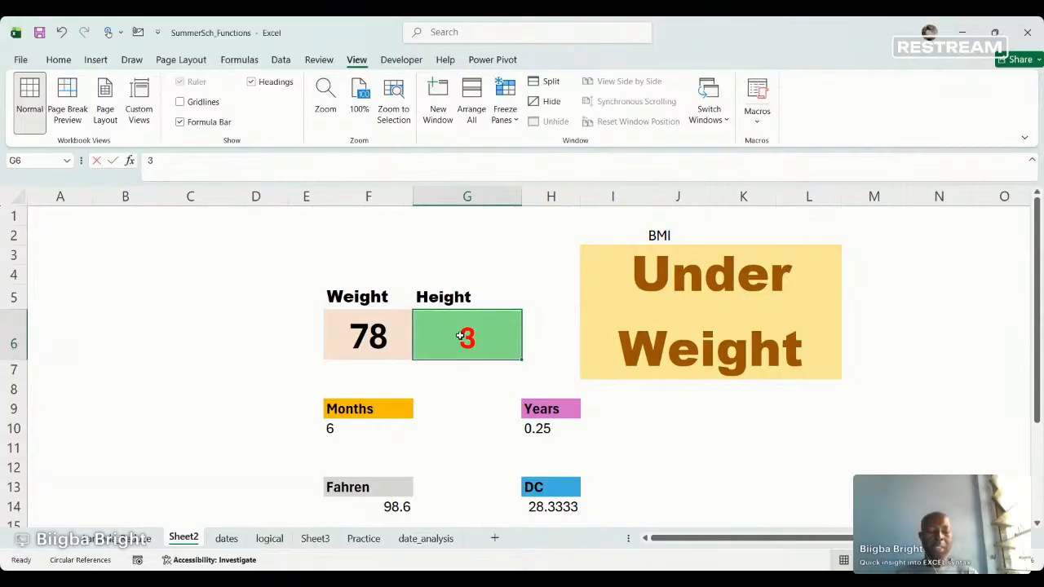
type("2")
key("Return")
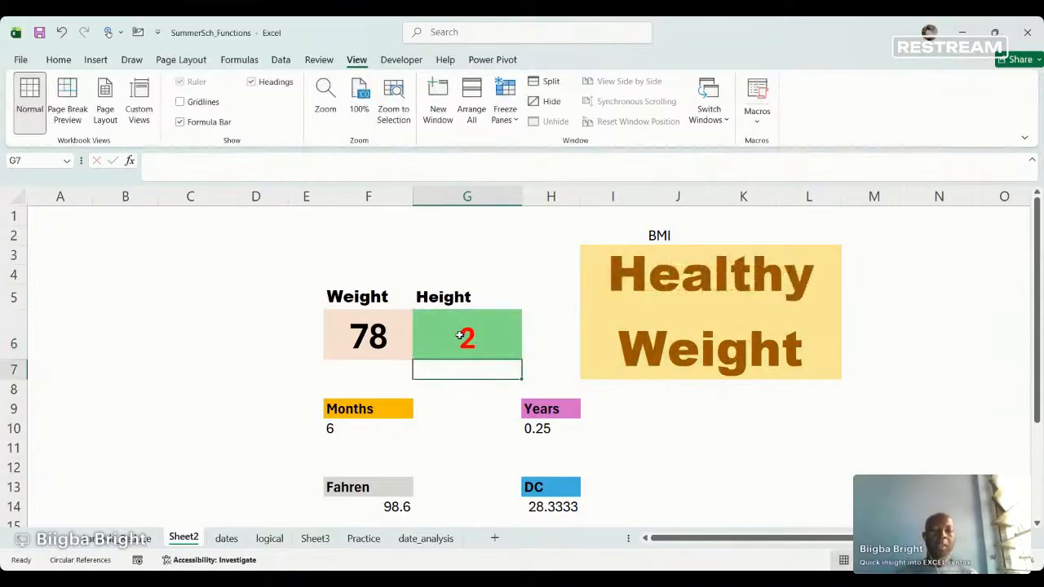
left_click(478, 341)
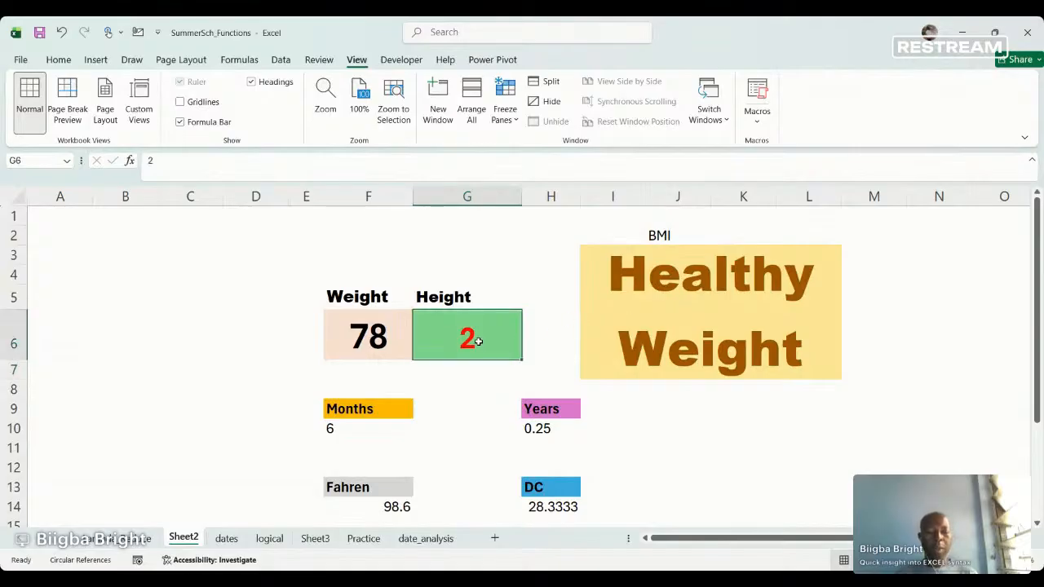
type("1")
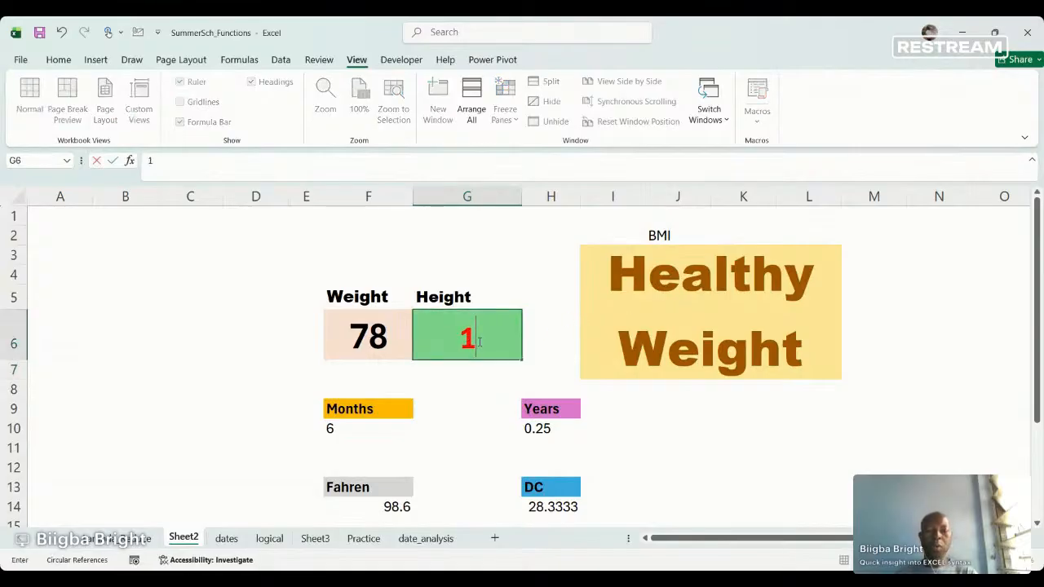
type(".1")
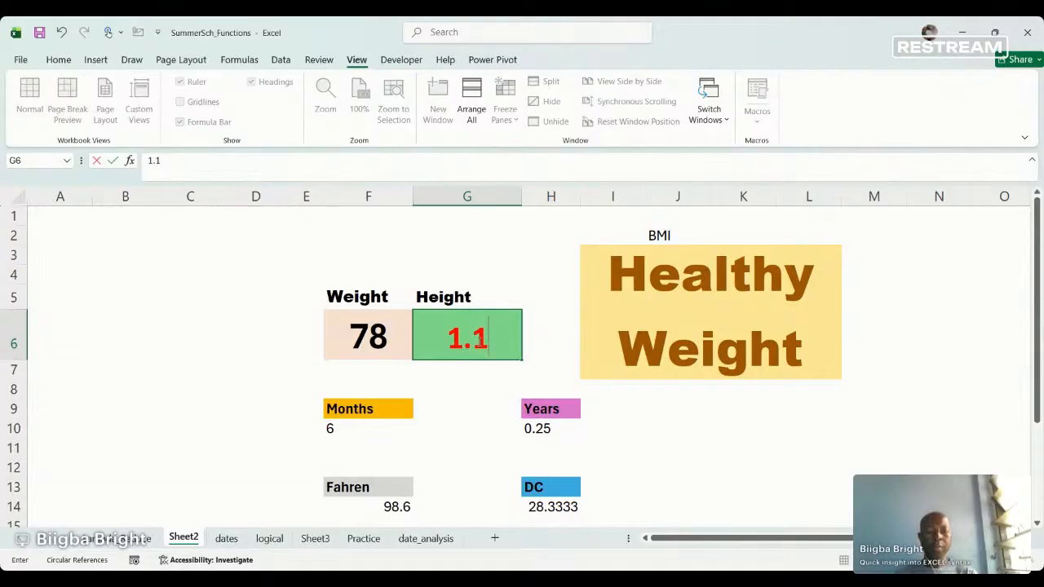
key("Return")
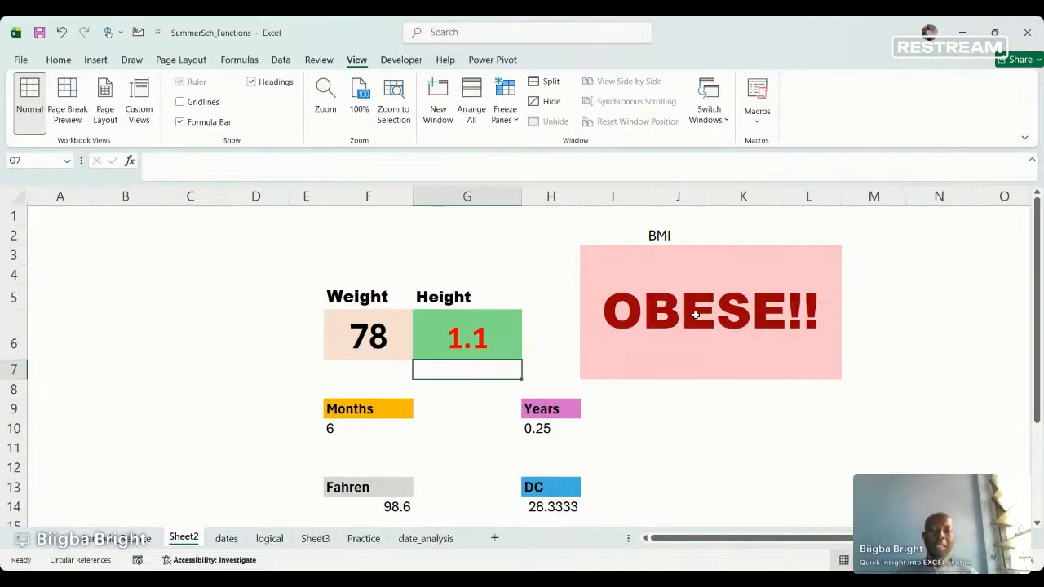
Set the Height in G6 back to 2, keeping the Weight at 78.
left_click(469, 338)
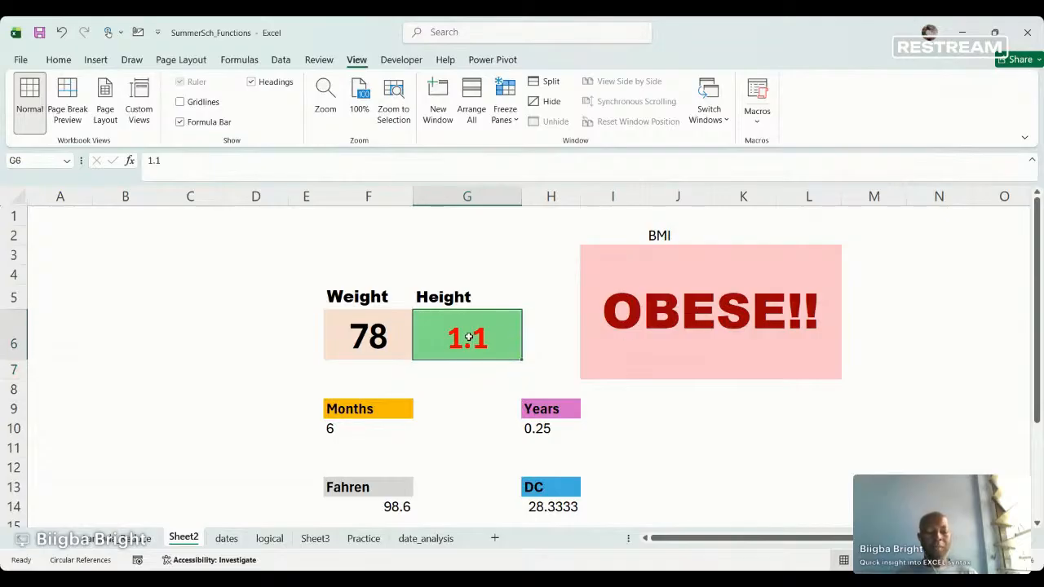
type("2")
key("Return")
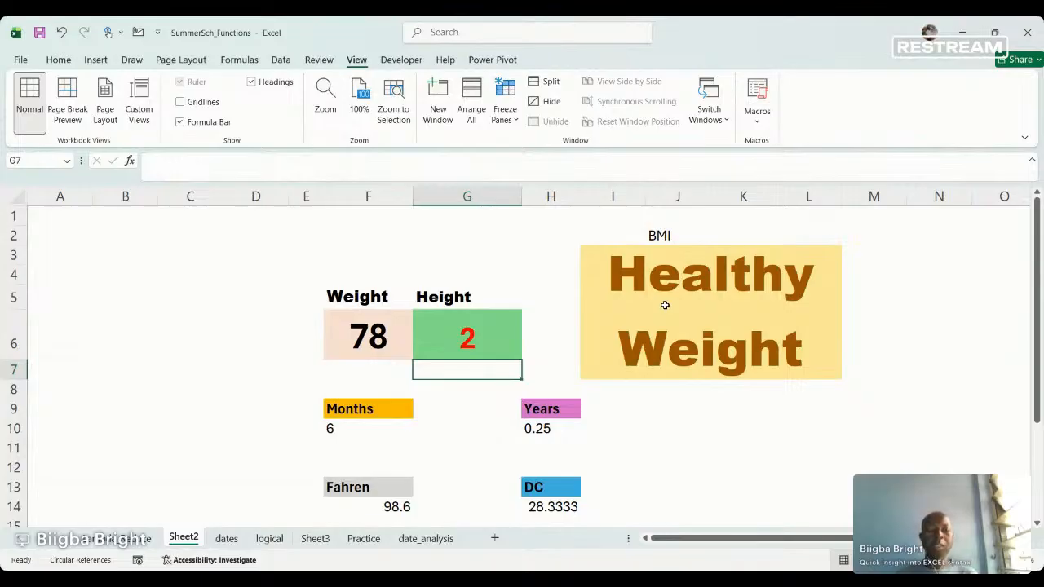
Inspect the years-to-months LAMBDA formula under Months in F10 and change its input argument to 0.8.
left_click(362, 432)
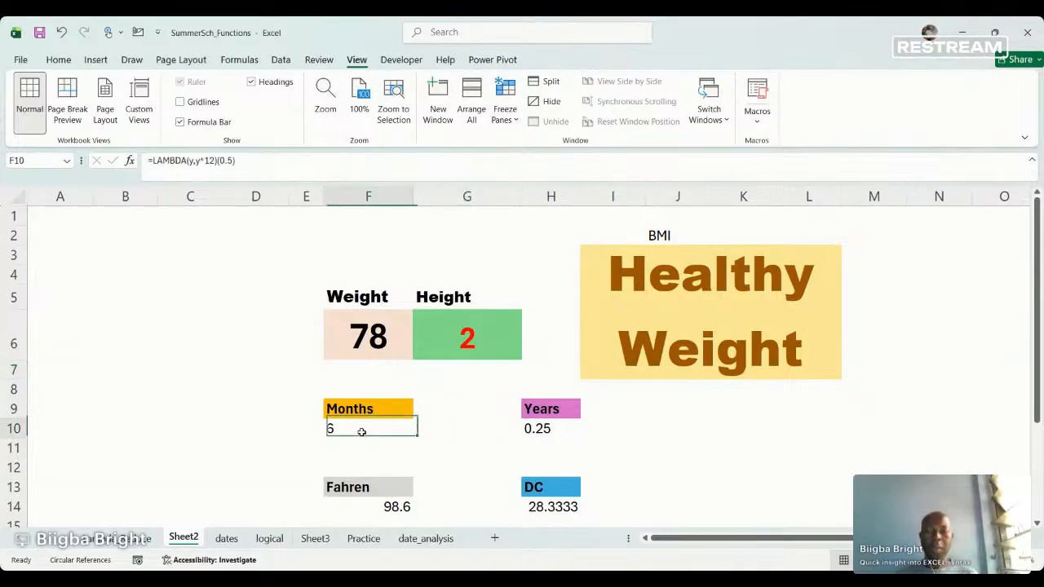
double_click(362, 432)
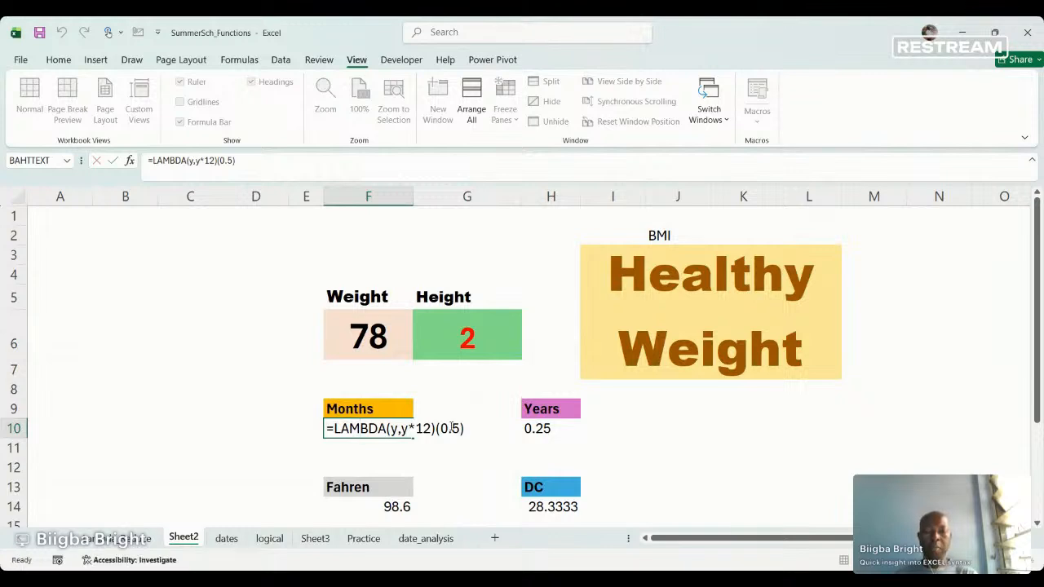
key("Return")
left_click(383, 428)
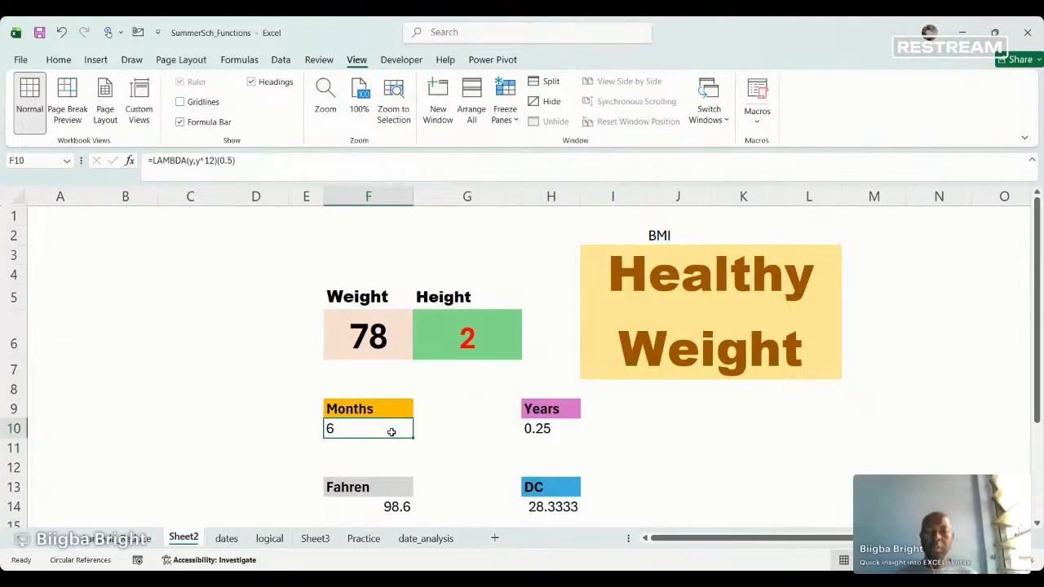
double_click(388, 431)
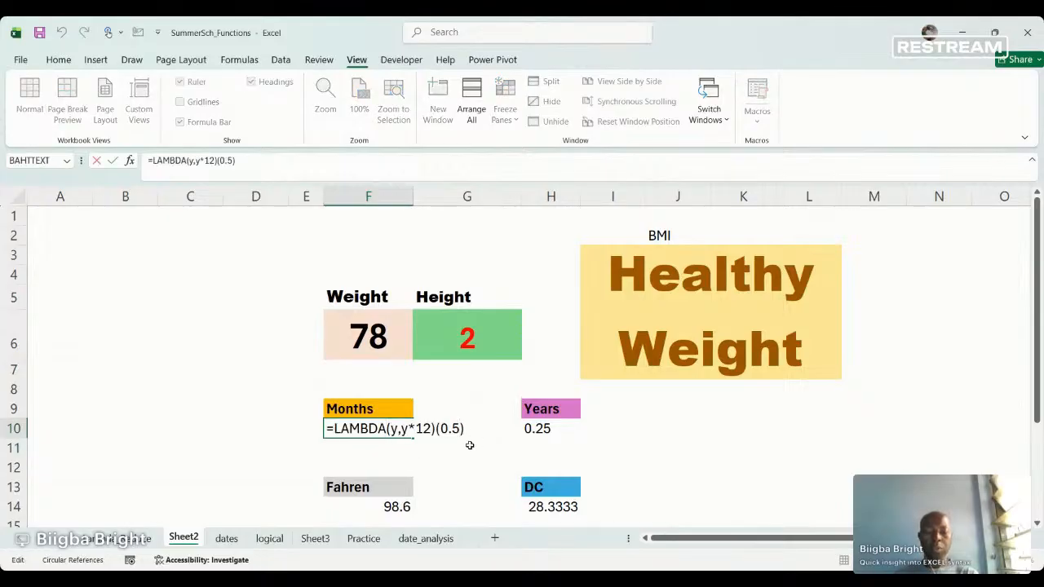
key("BackSpace")
type("8")
key("Return")
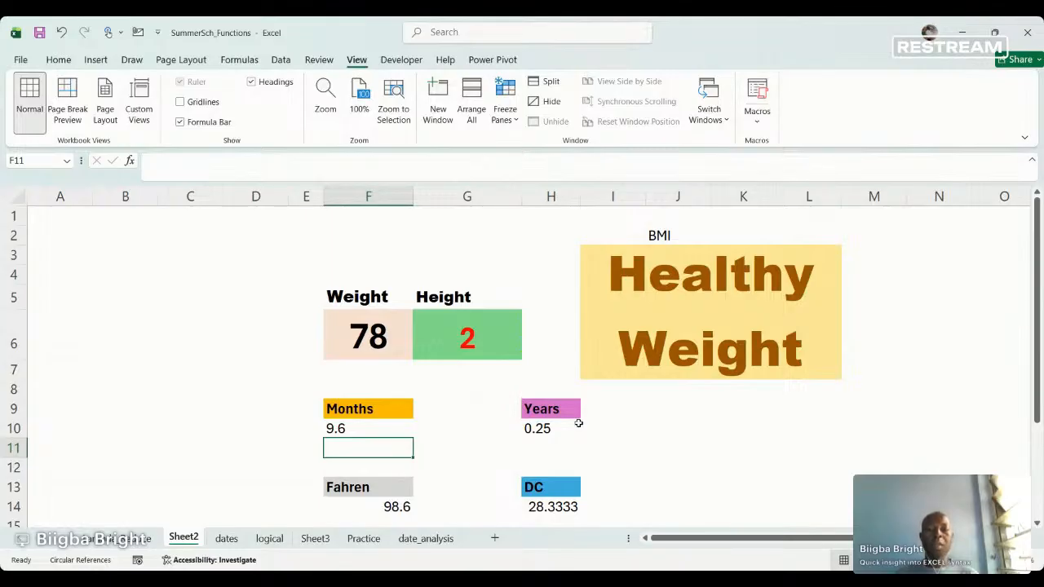
Inspect the months-to-years LAMBDA formula under Years in H10 and change its input argument to 5.
left_click(545, 429)
double_click(545, 429)
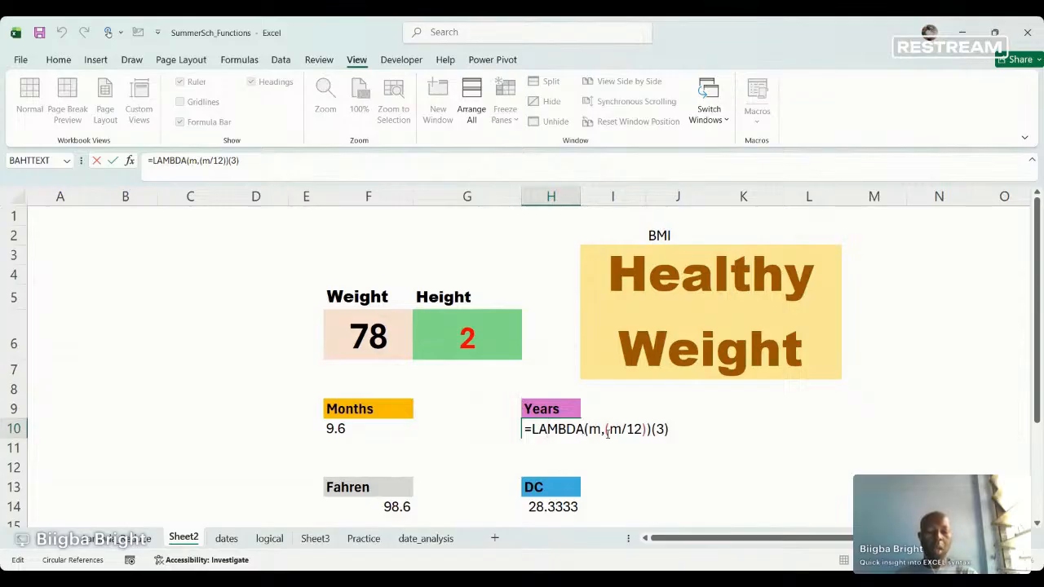
key("Return")
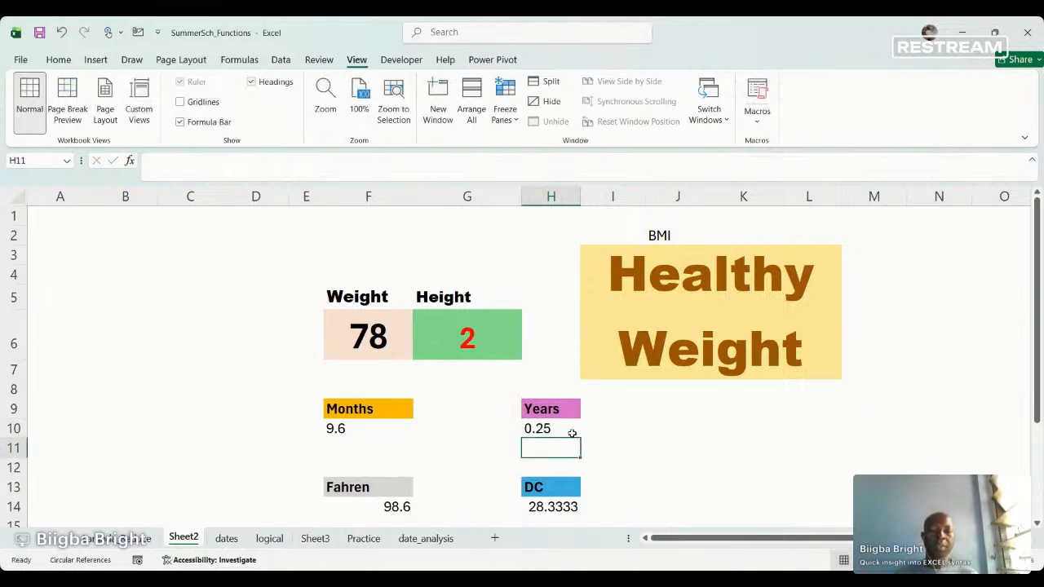
left_click(560, 428)
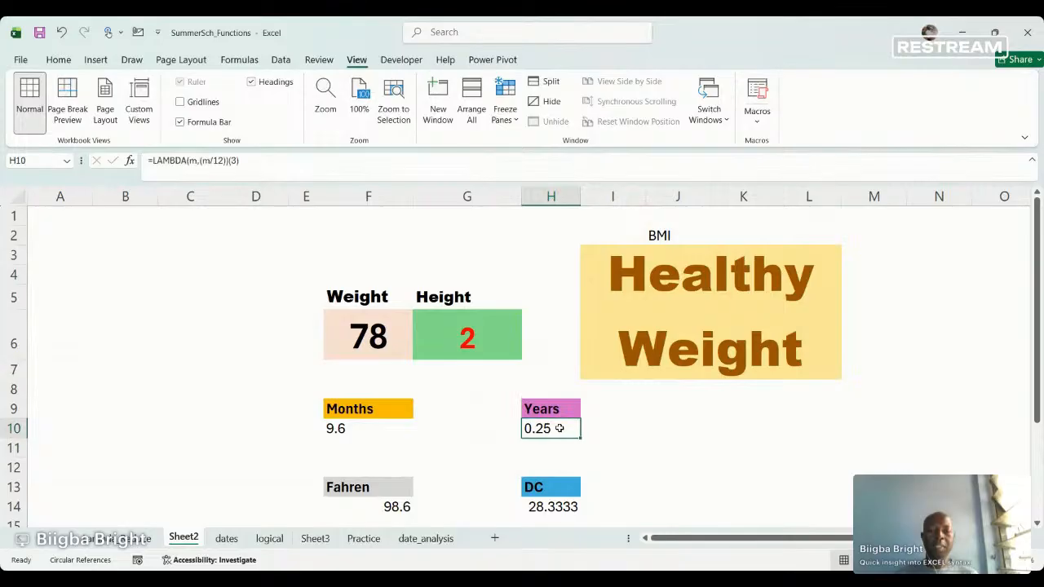
double_click(559, 429)
left_click(664, 428)
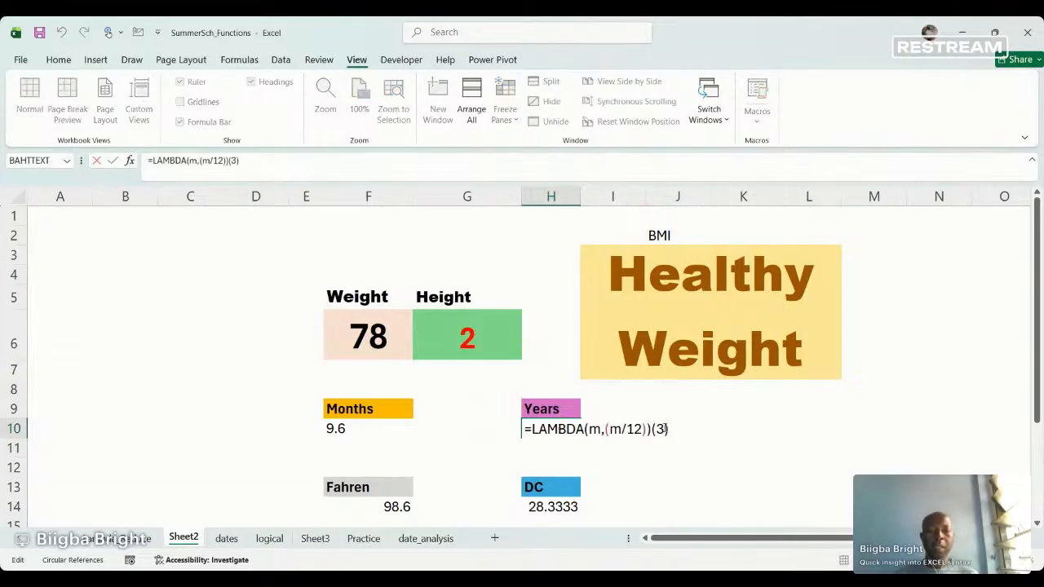
key("BackSpace")
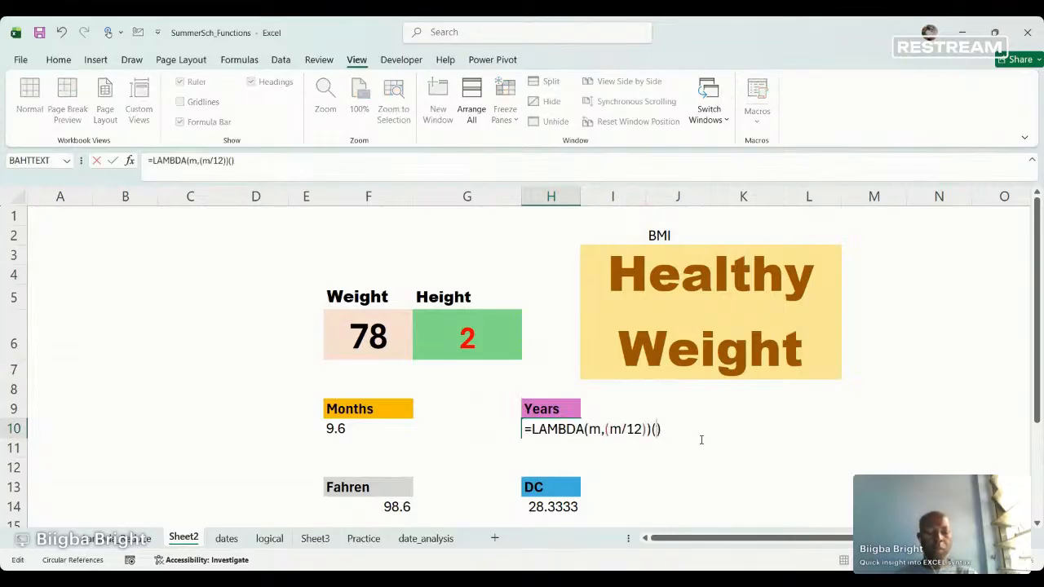
type("5")
key("Return")
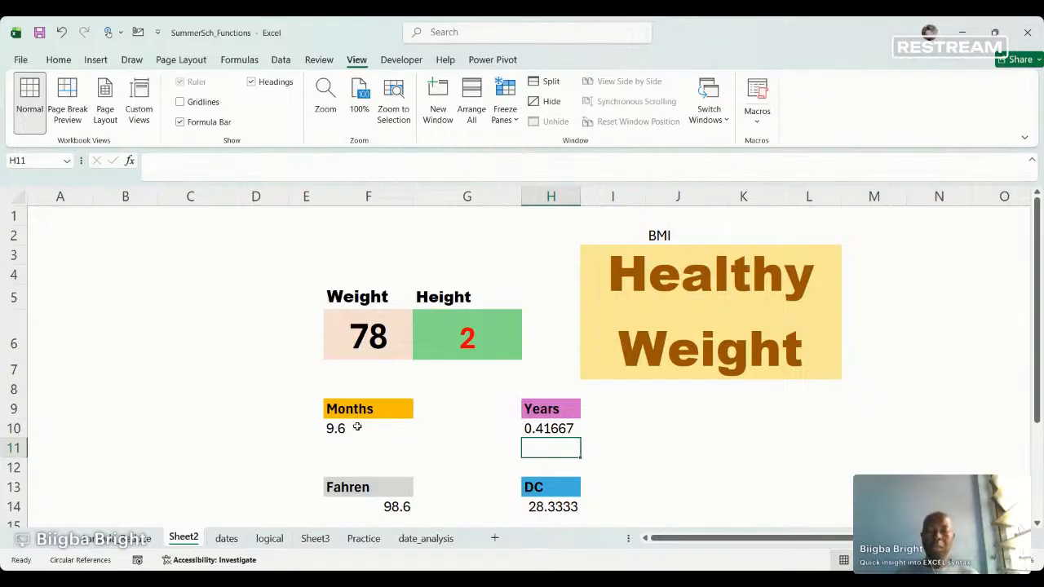
scroll(470, 394, "down", 1)
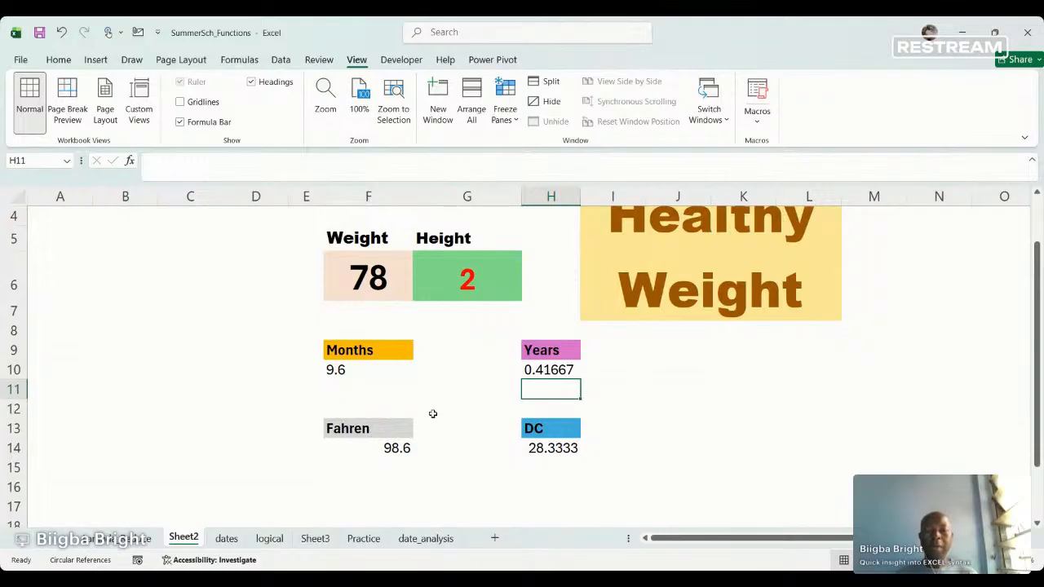
Inspect the Celsius-to-Fahrenheit LAMBDA formula under Fahren in F14 and change its input argument to 32.
left_click(398, 450)
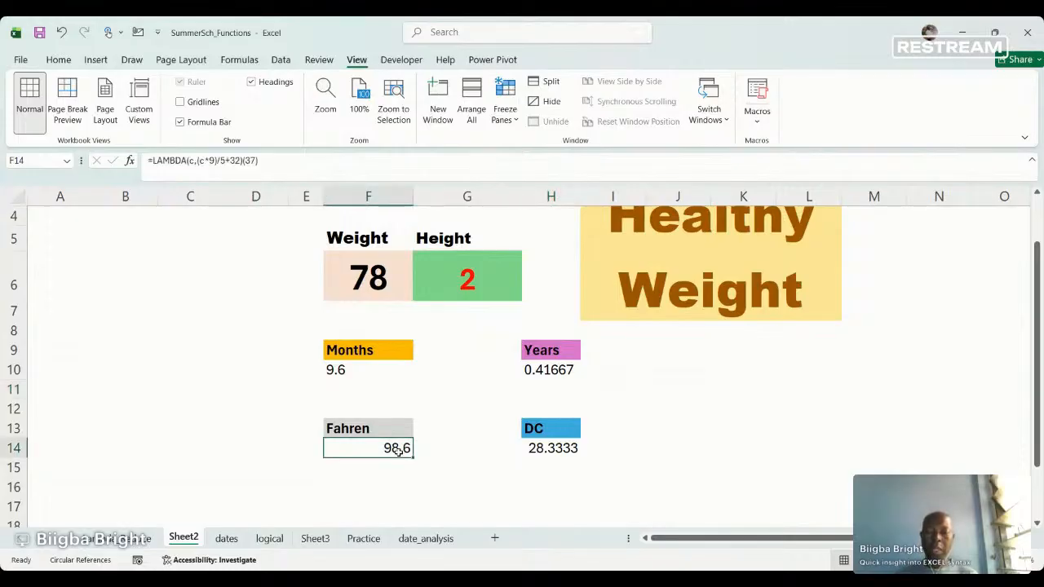
double_click(398, 450)
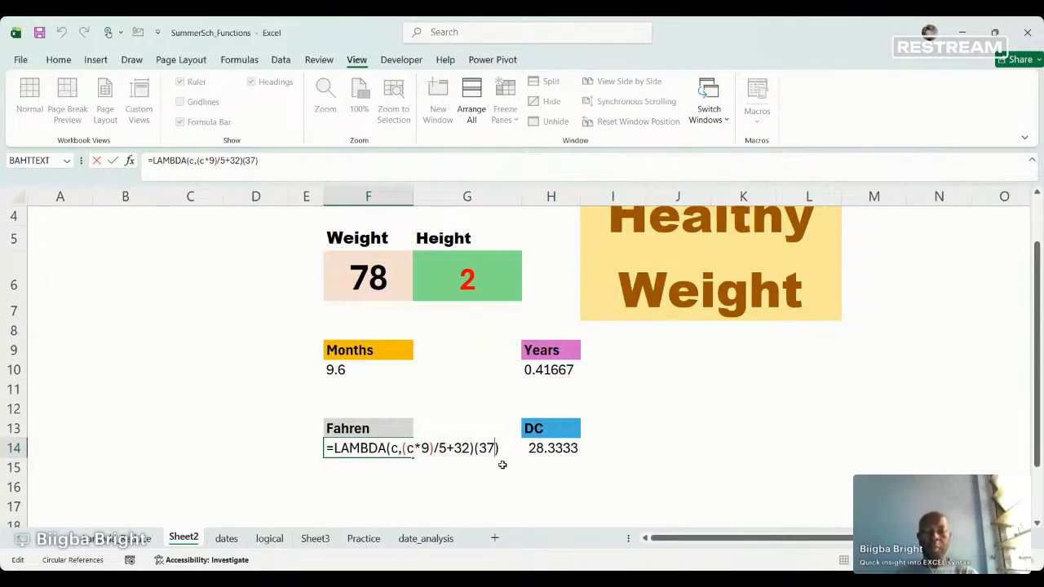
key("BackSpace")
type("2")
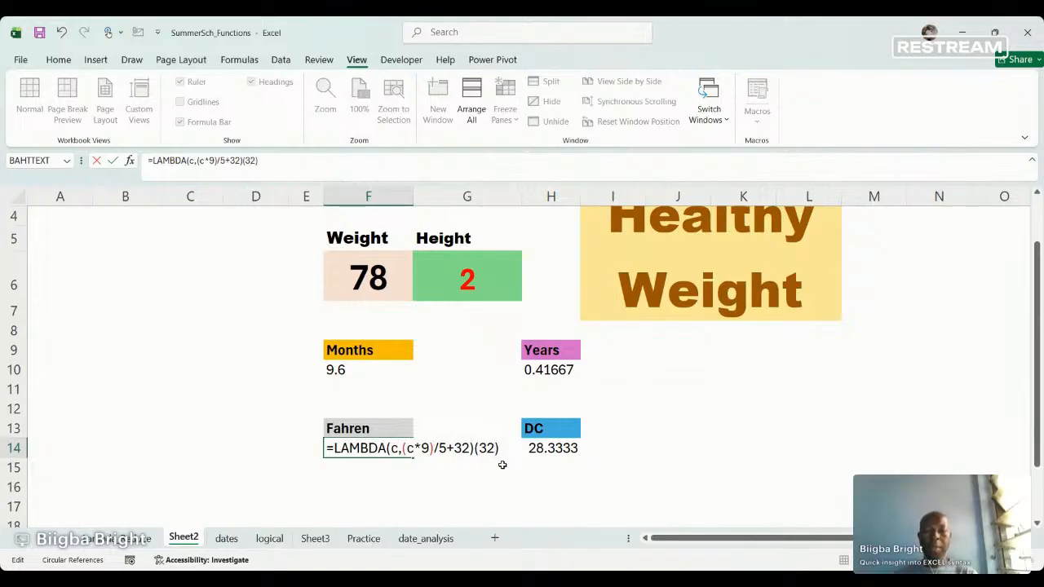
key("Return")
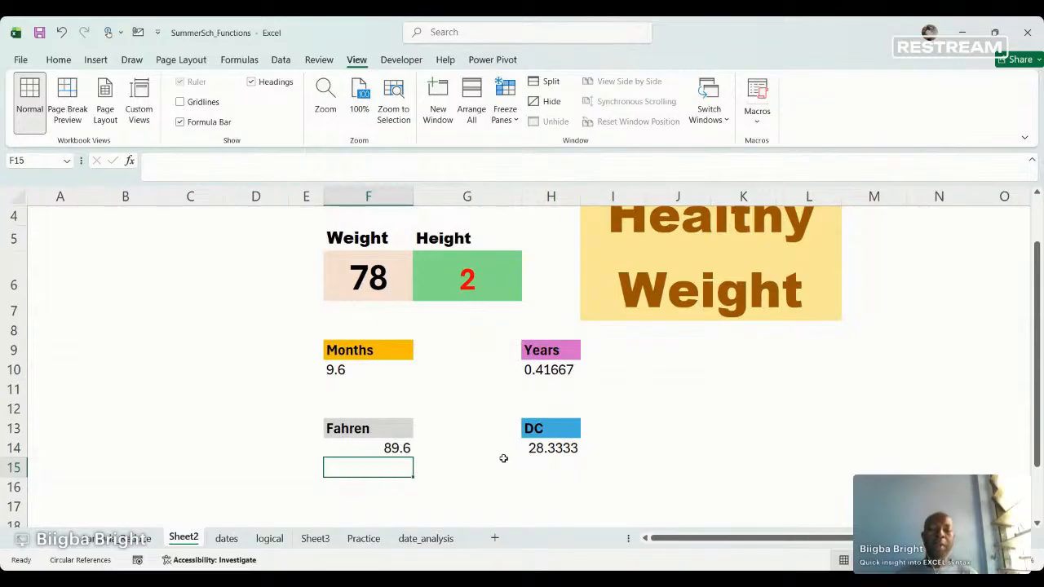
Change the input argument of the Fahrenheit-to-Celsius LAMBDA formula under DC in H14 to 84.
double_click(554, 449)
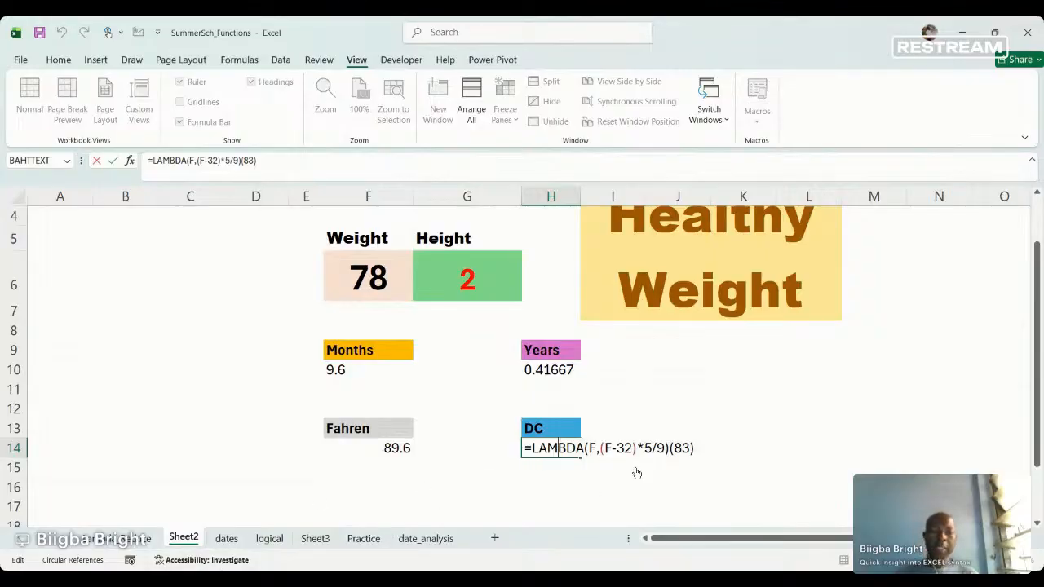
left_click(687, 448)
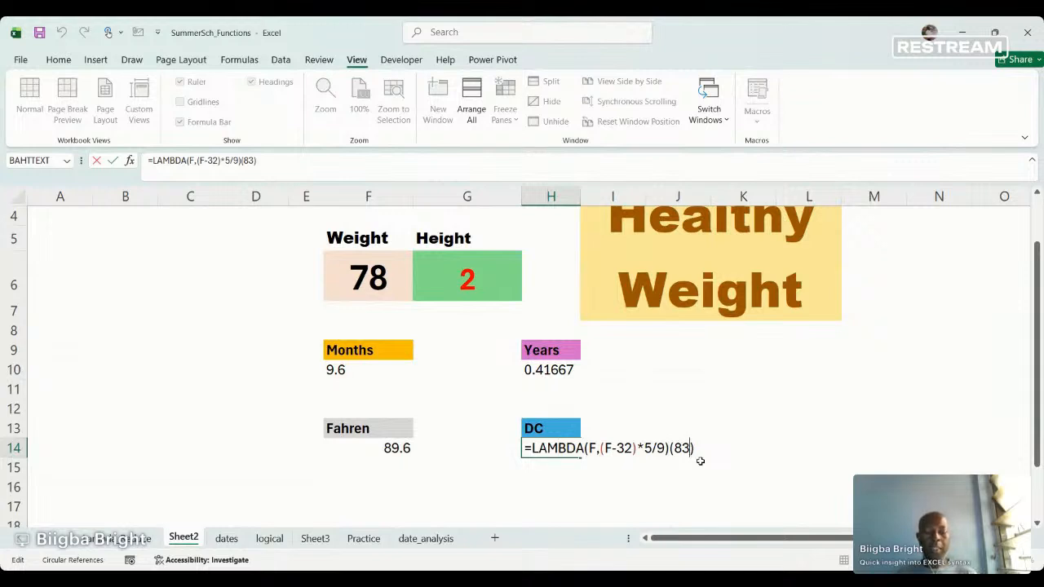
key("BackSpace")
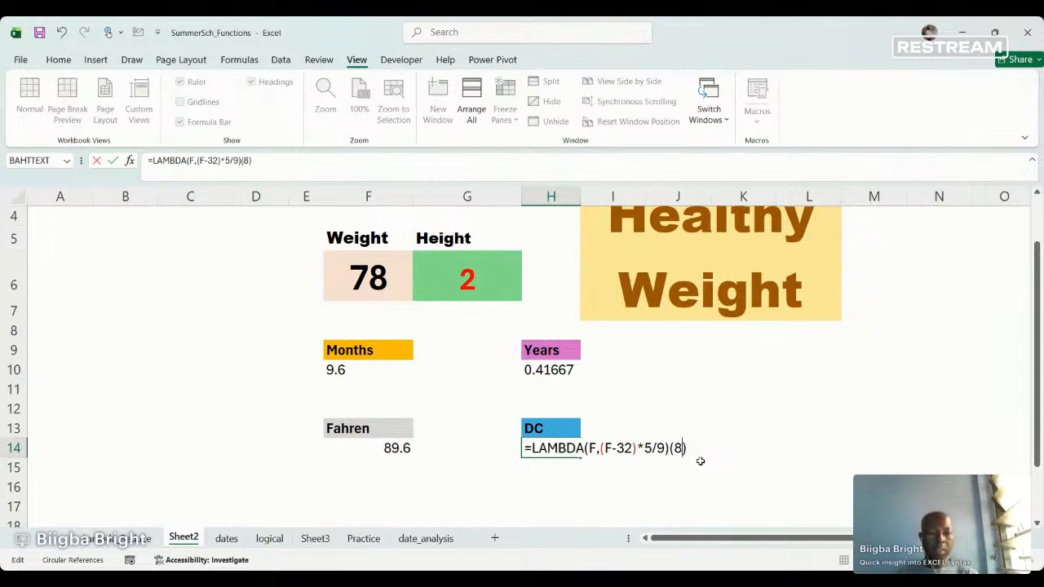
type("4")
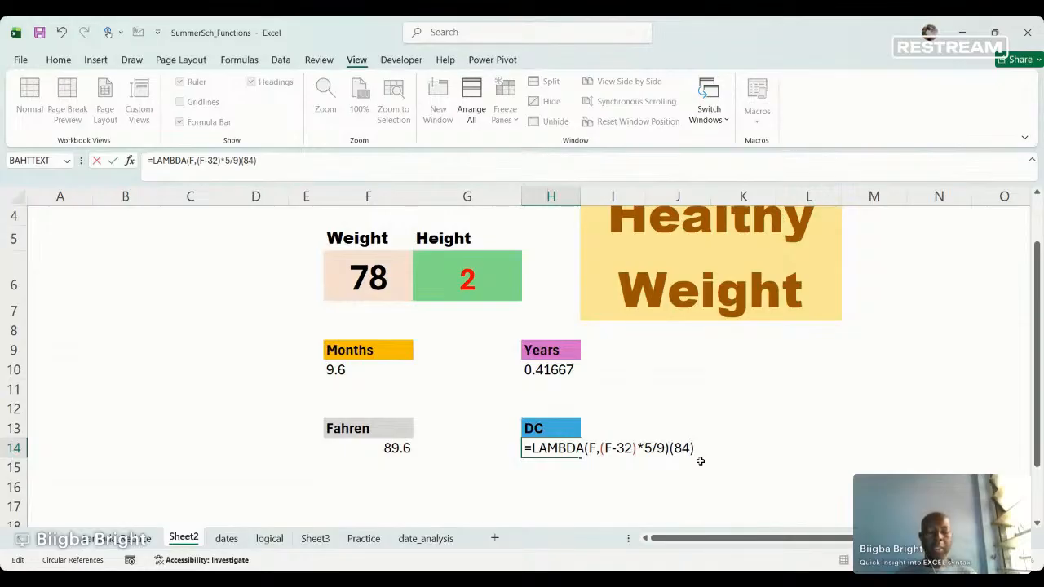
key("Return")
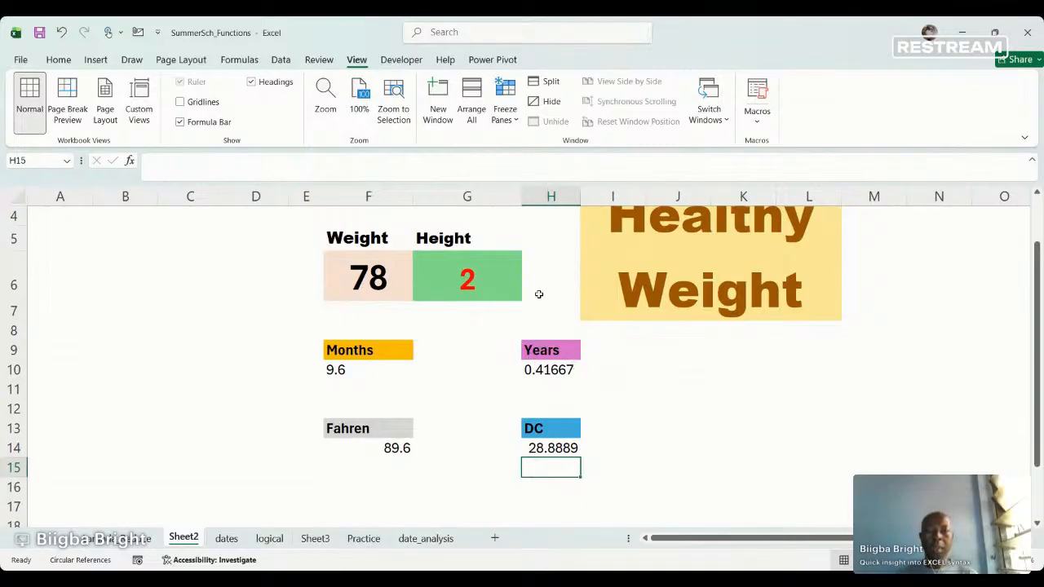
Copy the full IFS formula text from the merged BMI classification cell I3.
scroll(571, 293, "up", 1)
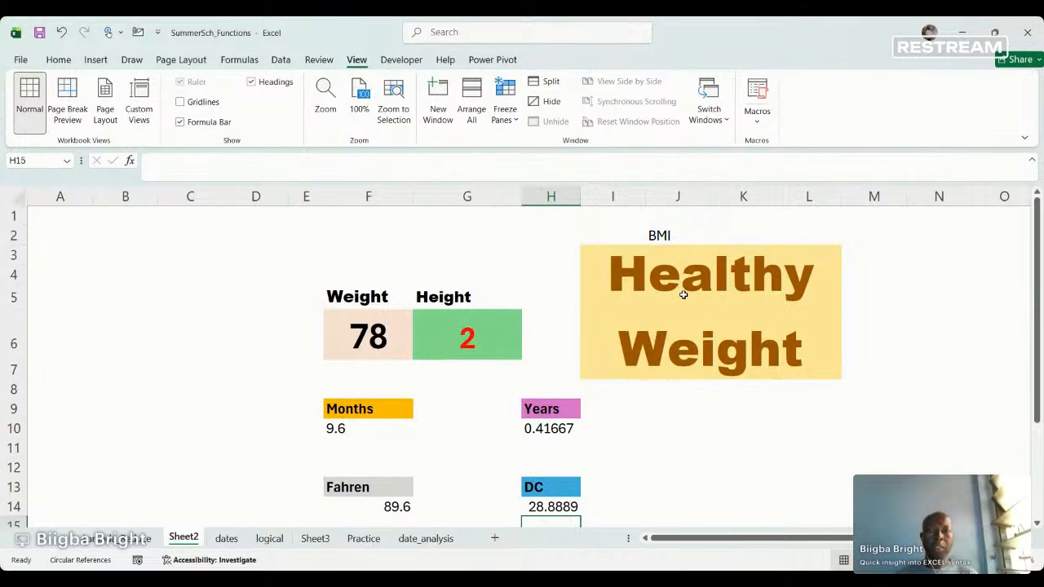
left_click(663, 313)
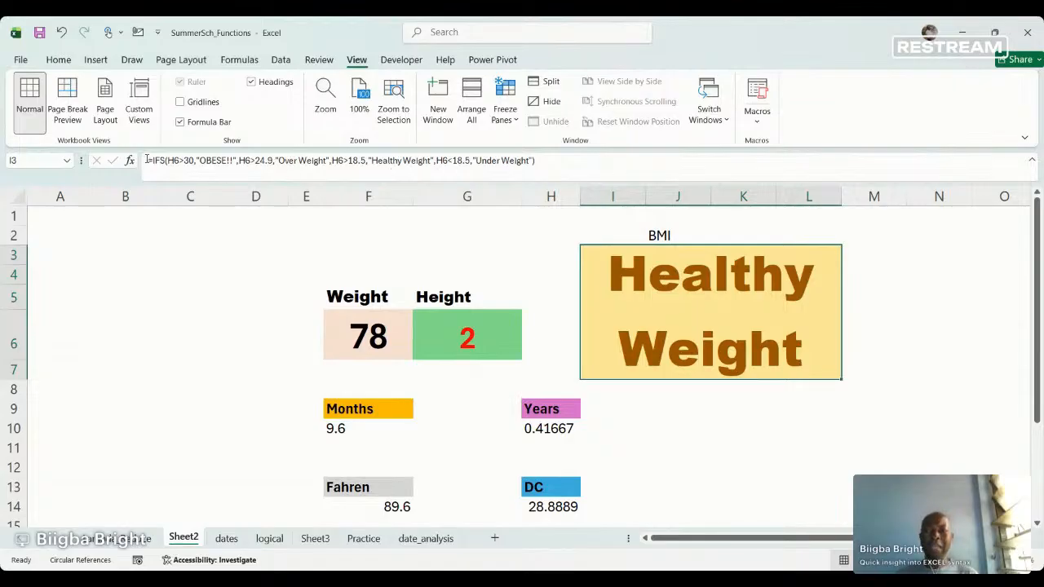
left_click_drag(148, 160, 551, 168)
key("ctrl+c")
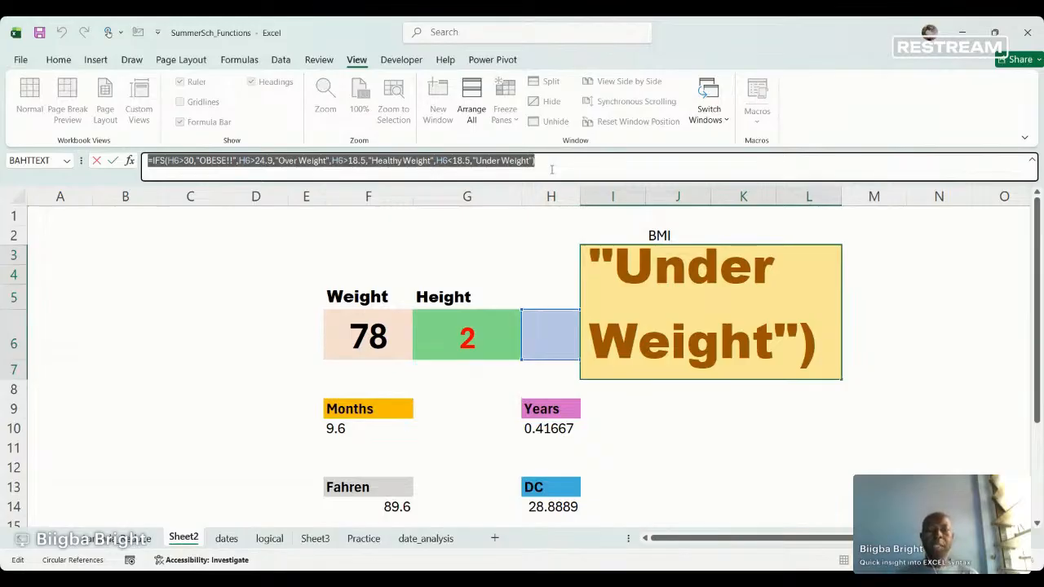
left_click(727, 320)
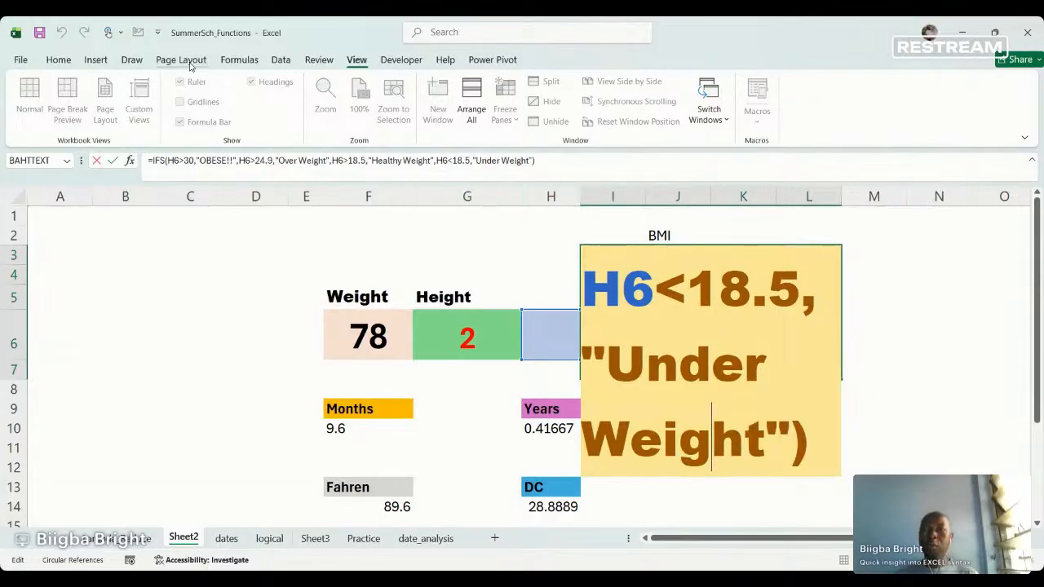
Leave the BMI formula unchanged and open the Name Manager to view the workbook's defined names.
left_click(245, 62)
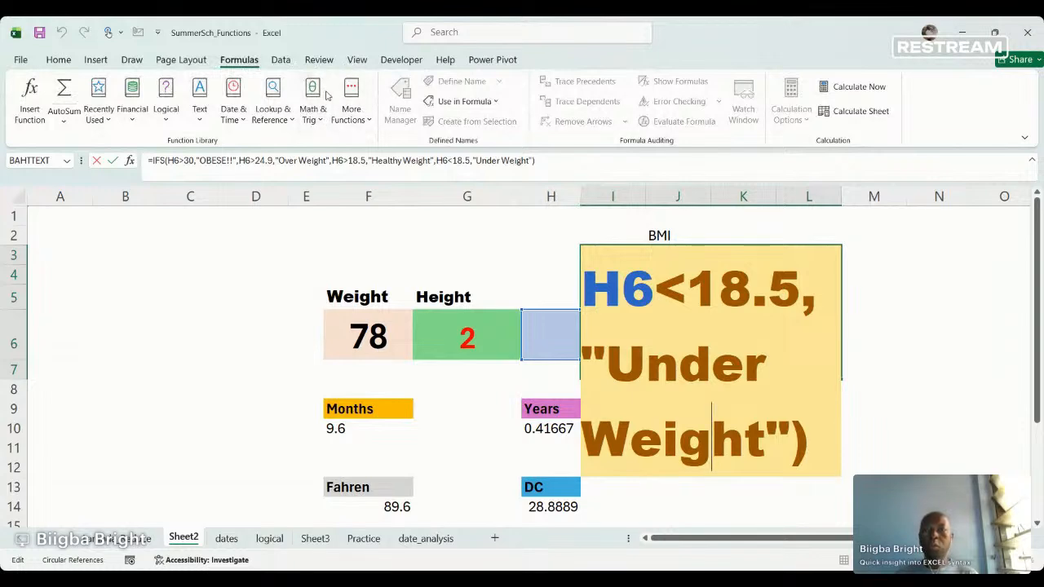
left_click(923, 270)
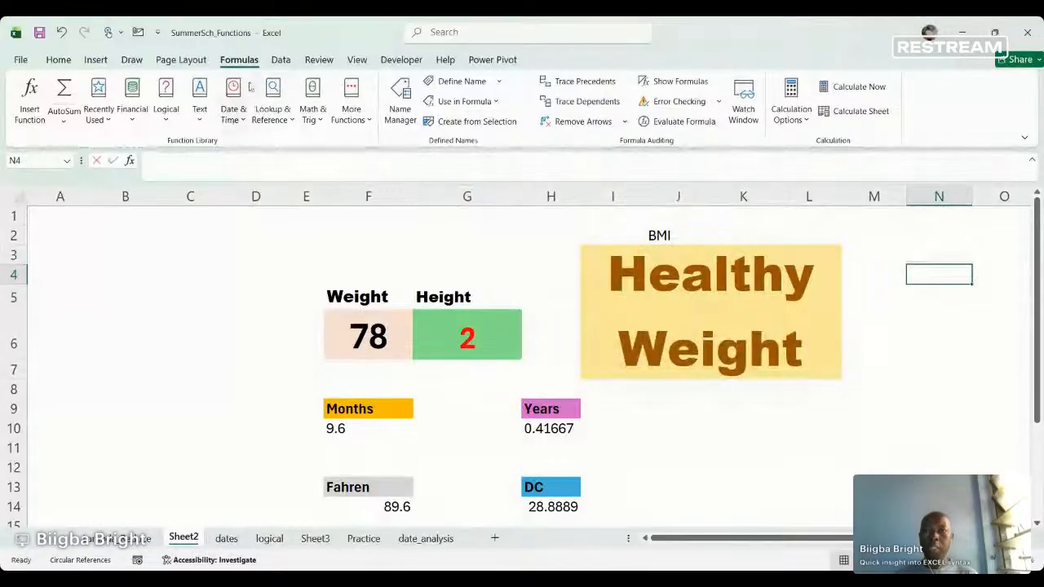
left_click(402, 105)
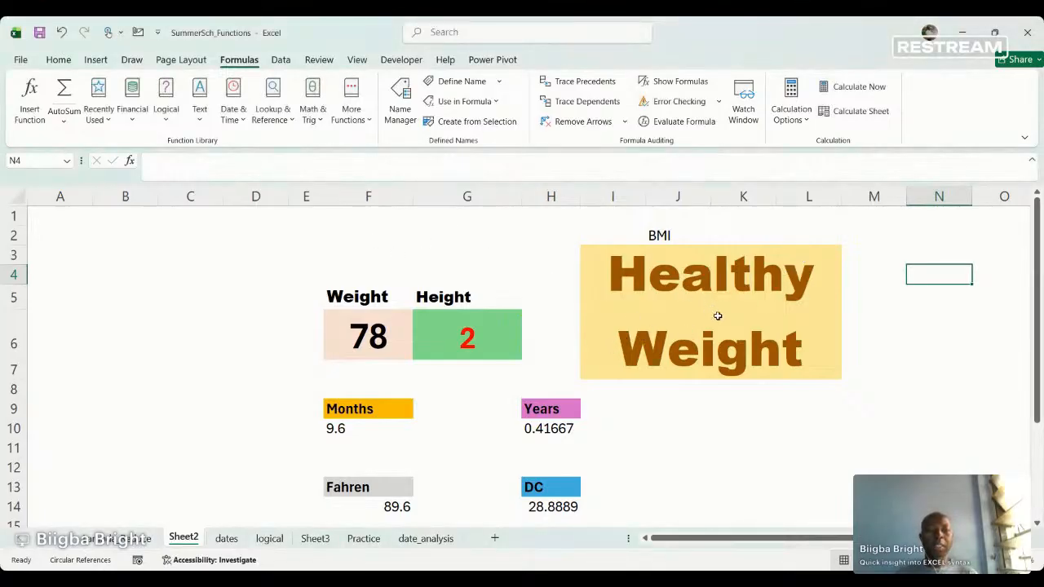
Draft a LAMBDA around the copied IFS formula in K10, and cut the whole formula text out of the cell.
left_click(771, 424)
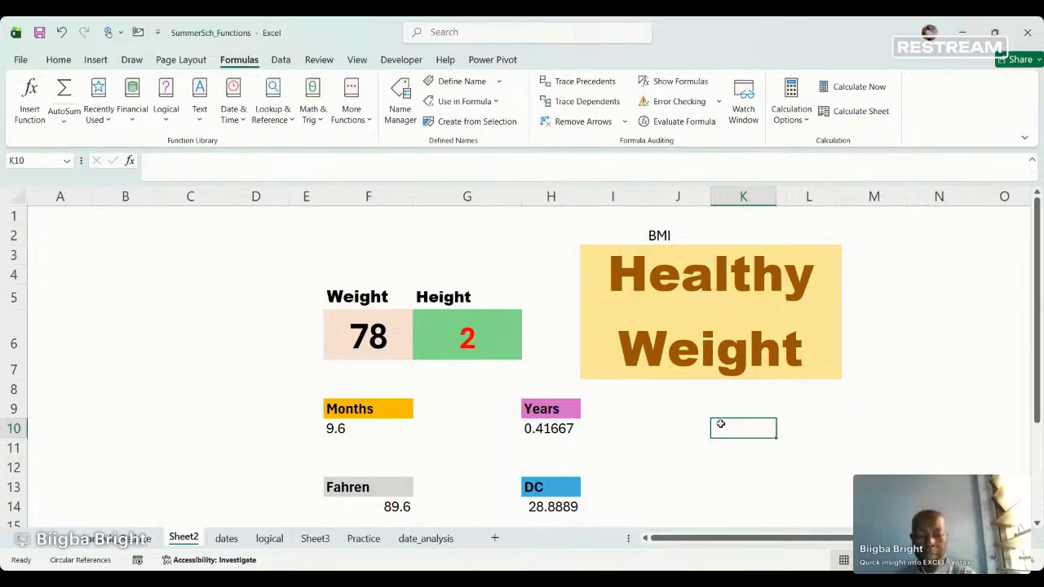
type("=")
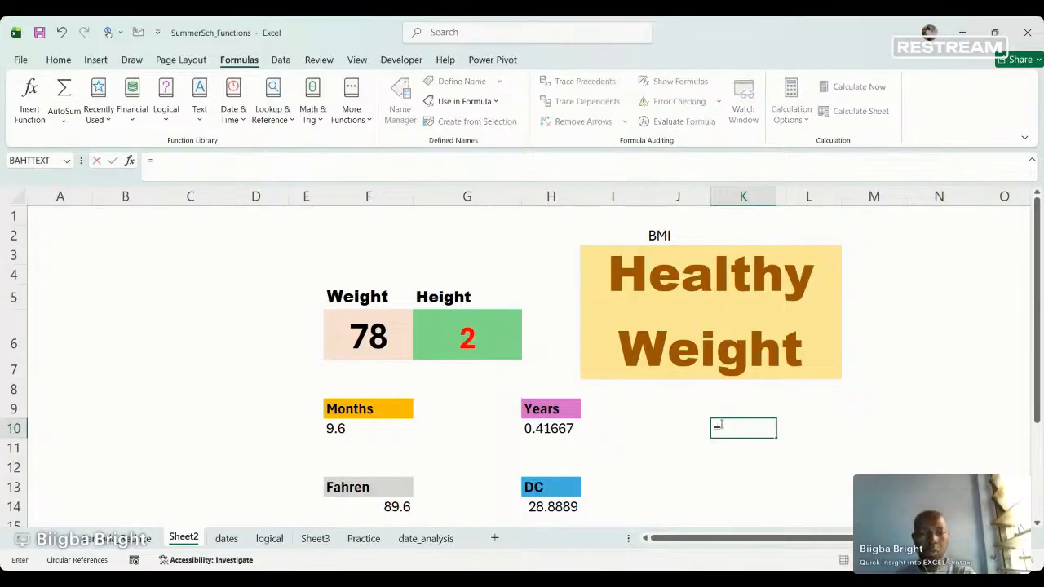
type("lam")
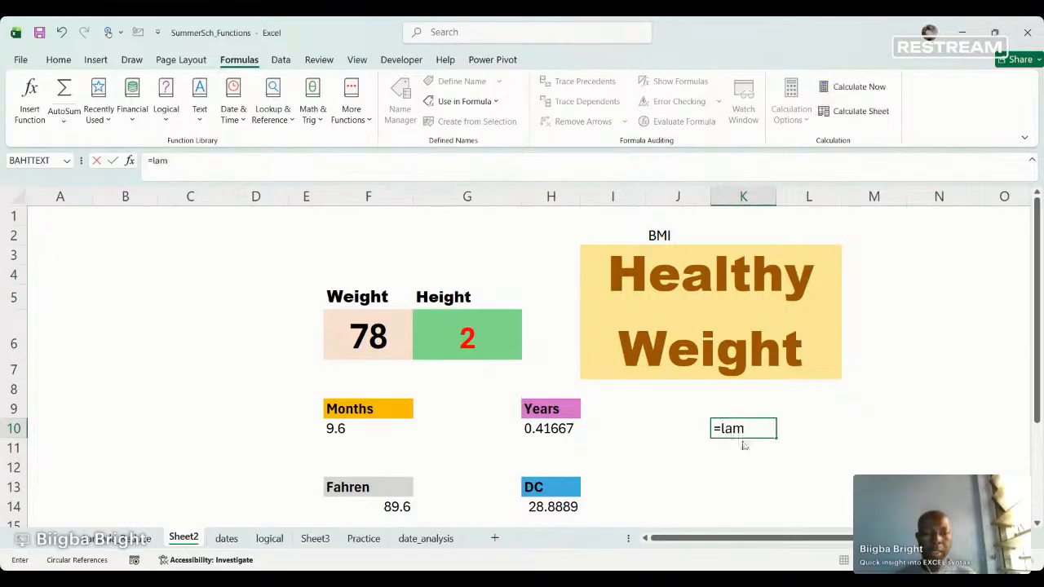
key("Tab")
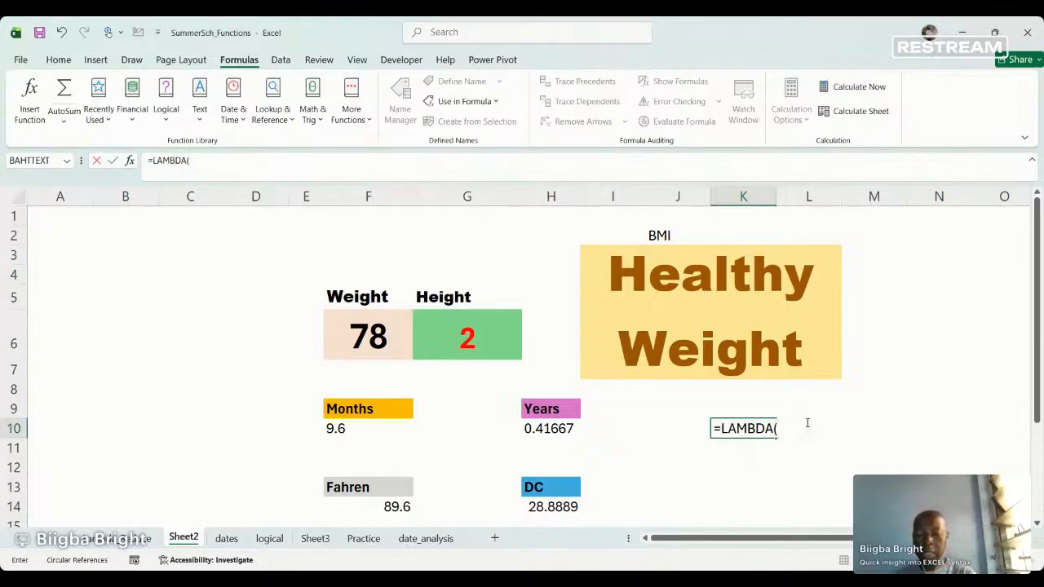
key("ctrl+v")
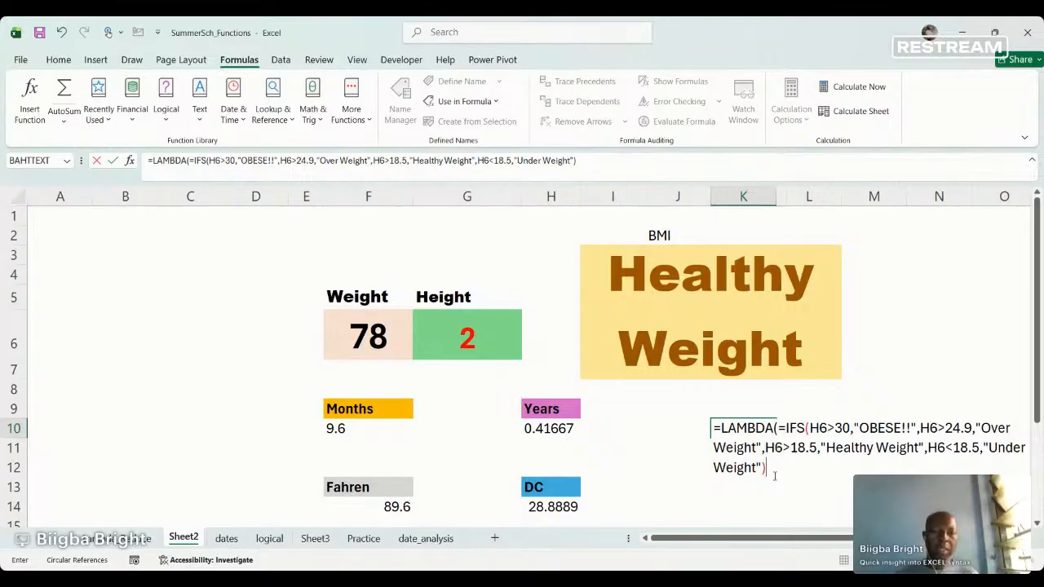
left_click_drag(772, 472, 709, 425)
key("ctrl+x")
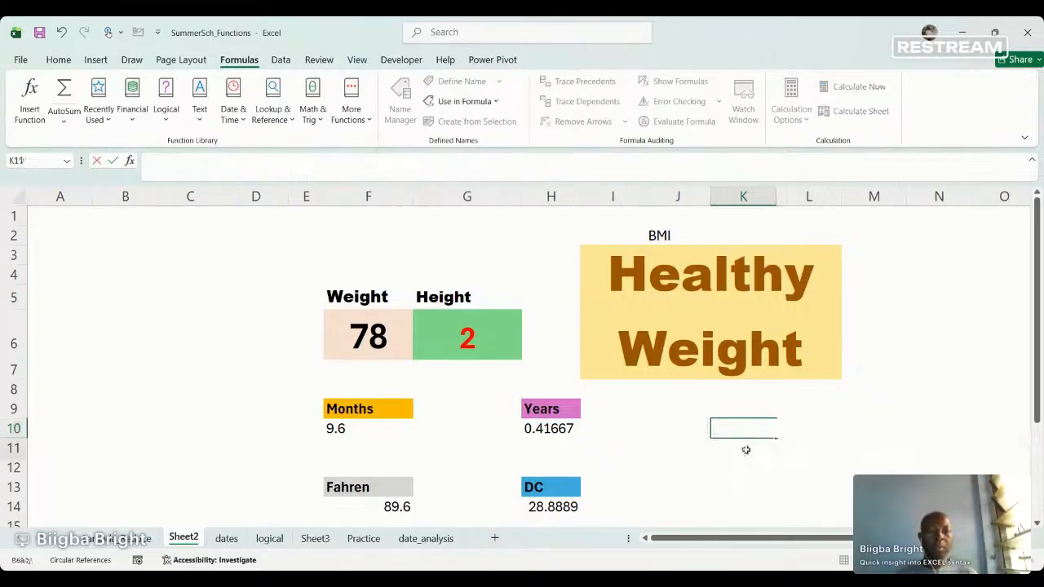
key("Return")
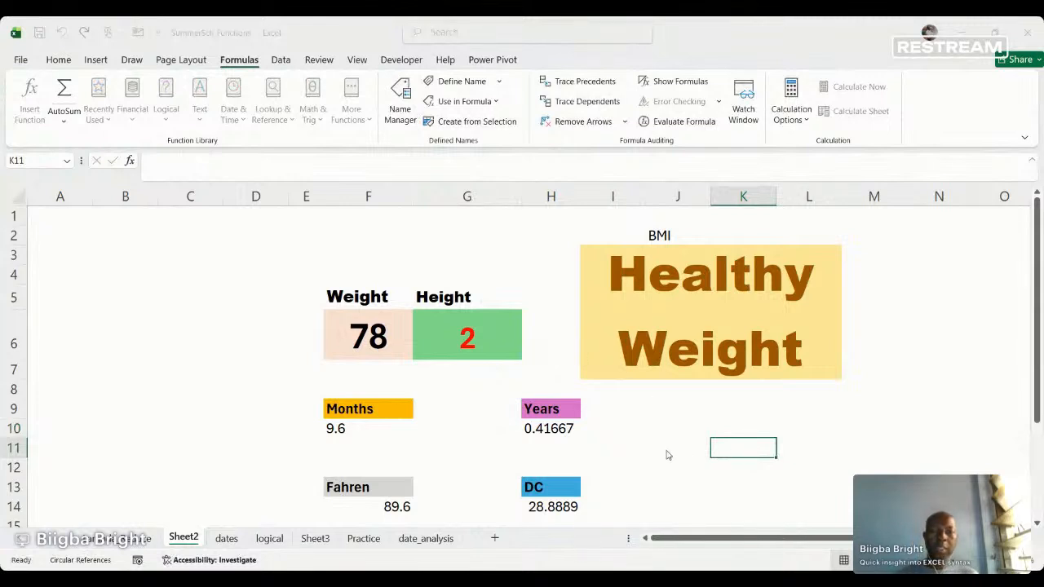
left_click(600, 434)
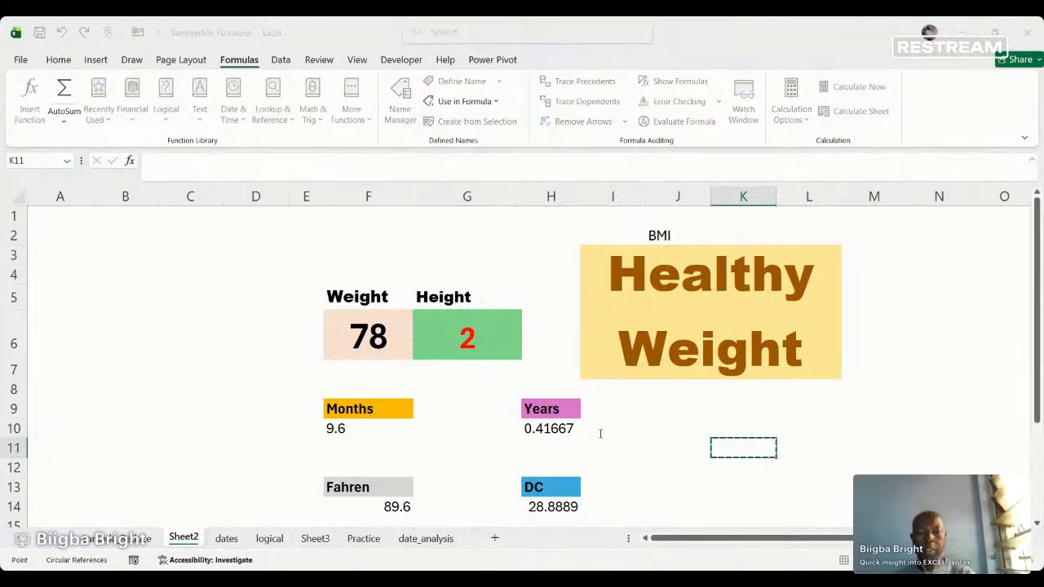
key("BackSpace")
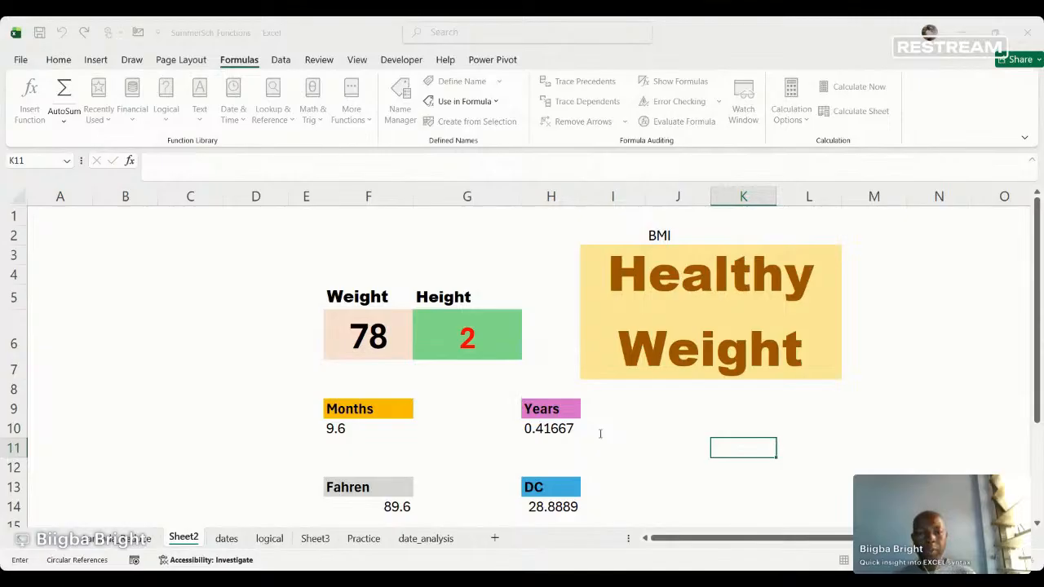
left_click(642, 463)
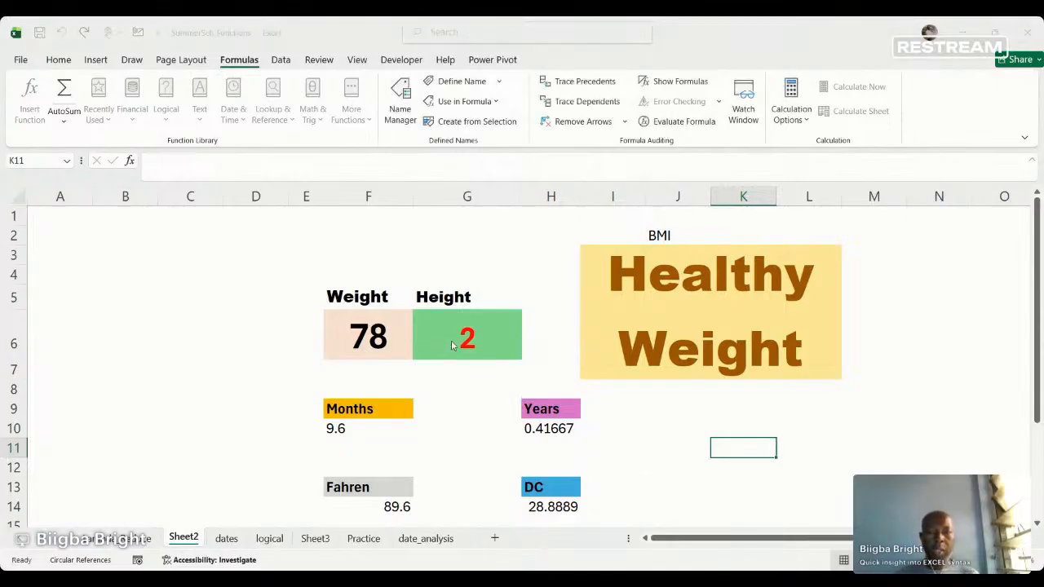
left_click(778, 525)
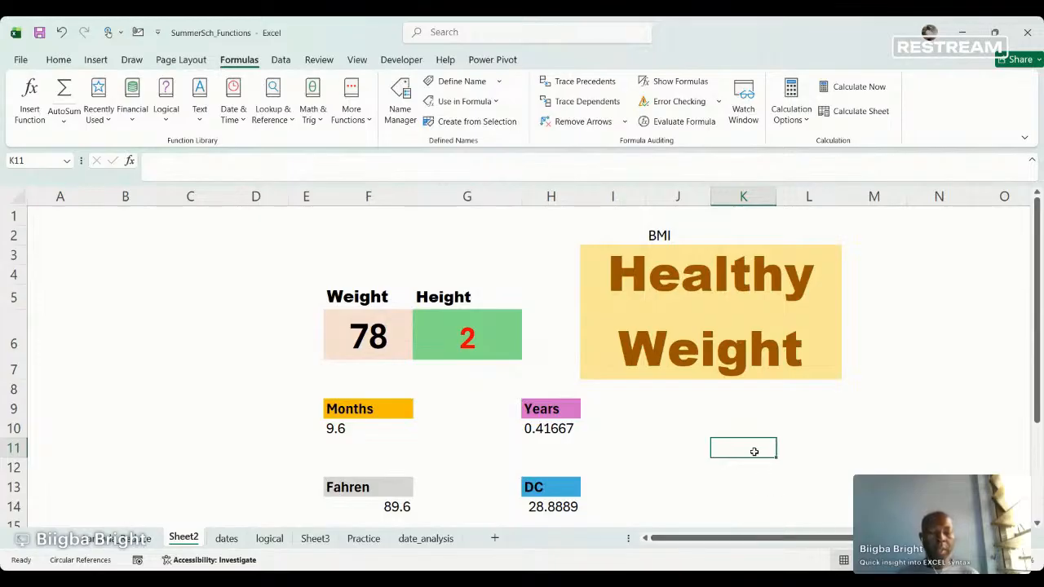
type("=")
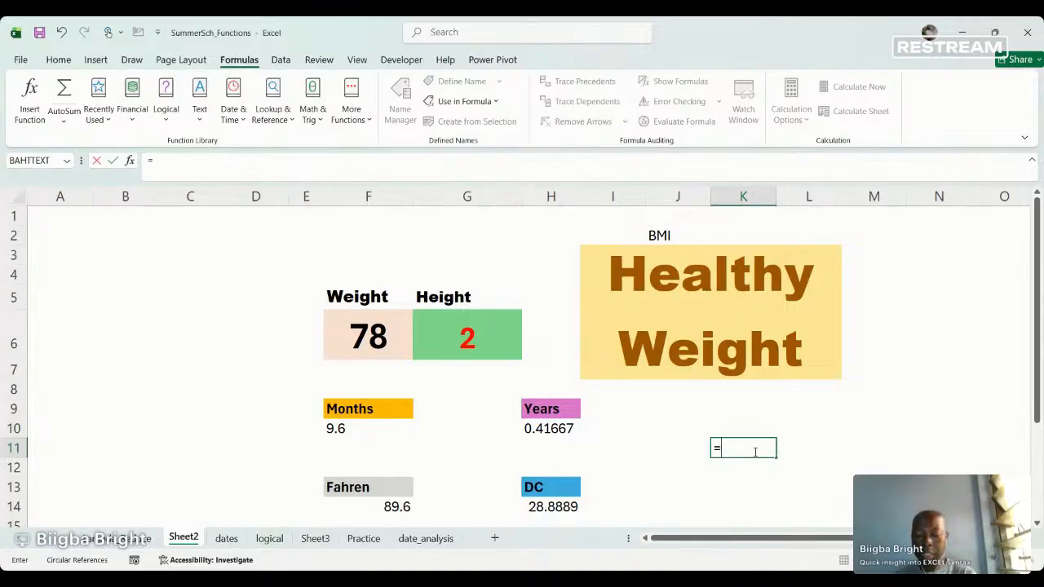
type("BI")
key("BackSpace")
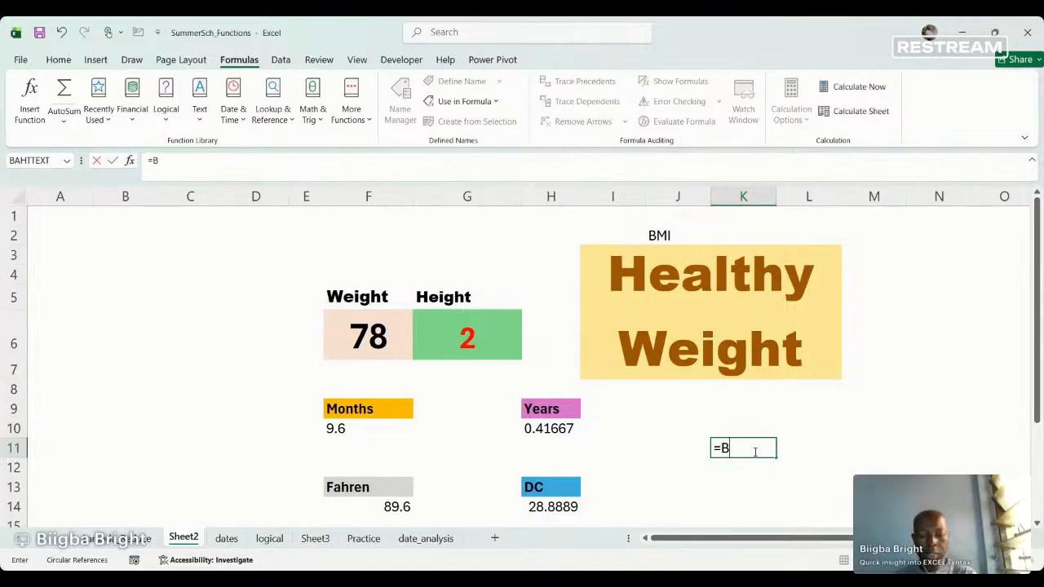
type("M")
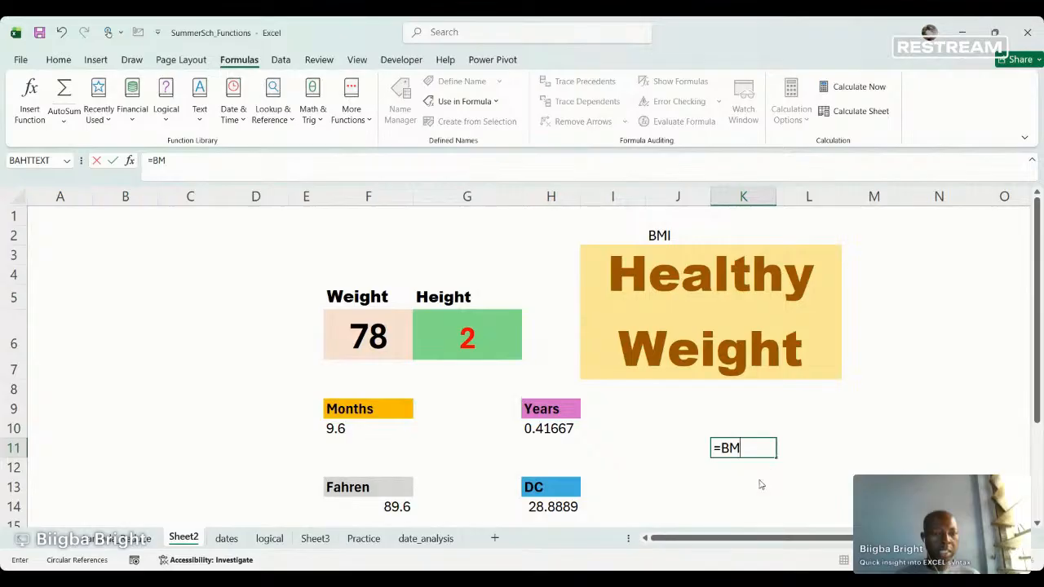
type("ICALCU")
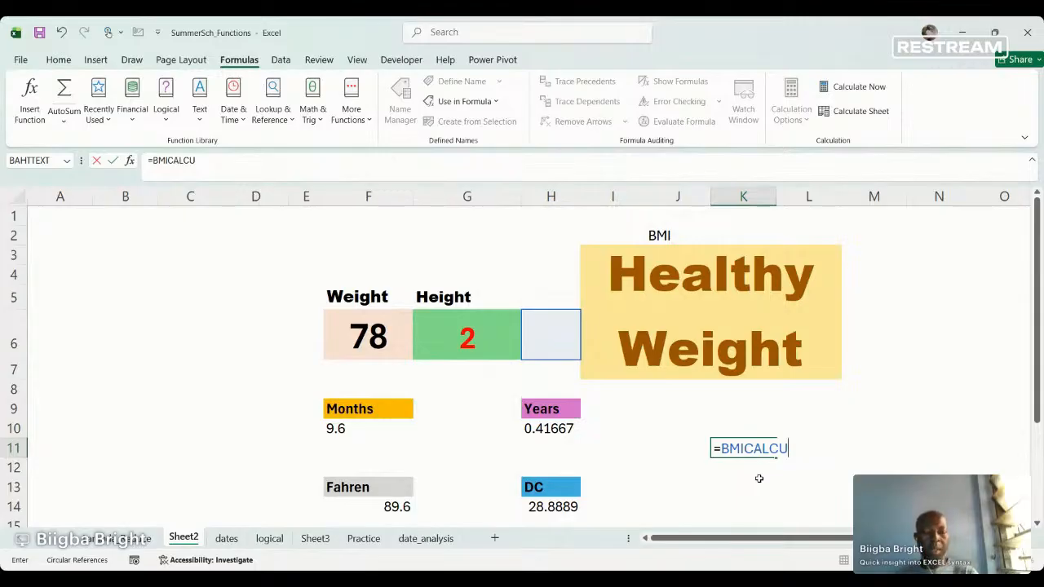
key("BackSpace")
key("BackSpace")
key("BackSpace")
key("BackSpace")
key("BackSpace")
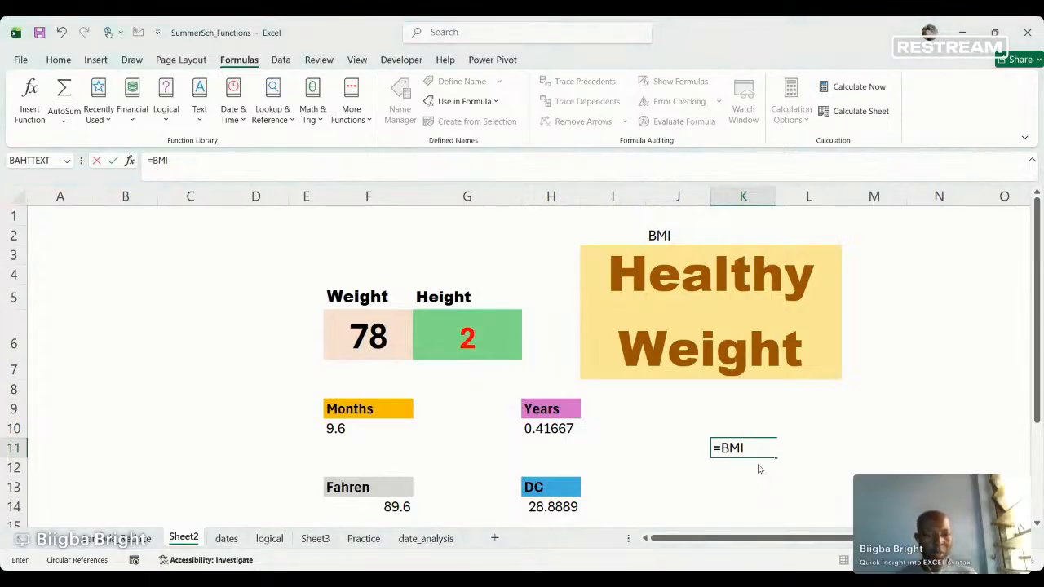
key("BackSpace")
key("BackSpace")
key("BackSpace")
Test the custom bmi function in K11 with a weight of 60 and a height of 2.
type("bmi(")
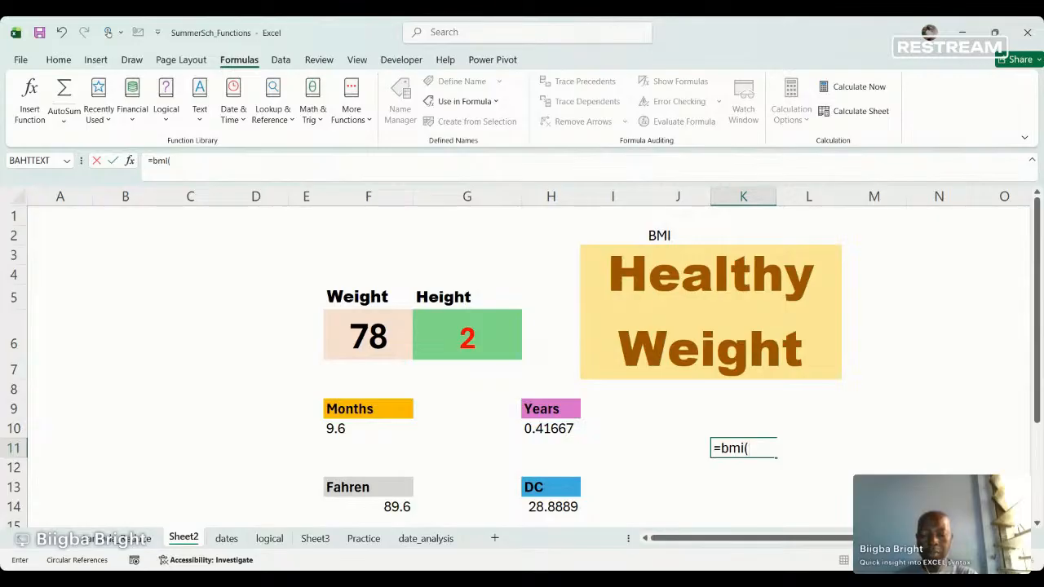
type("60")
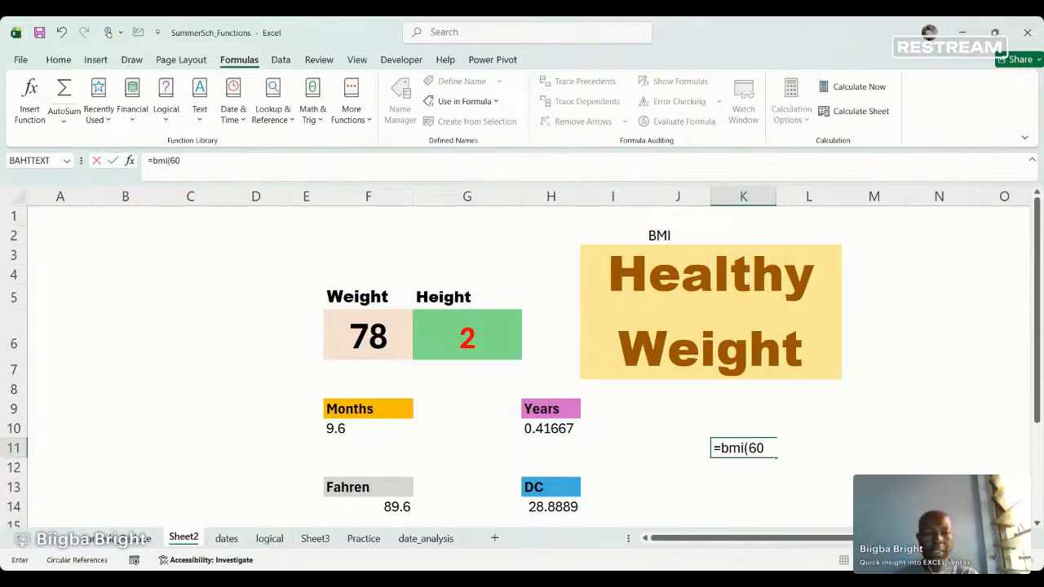
type(",")
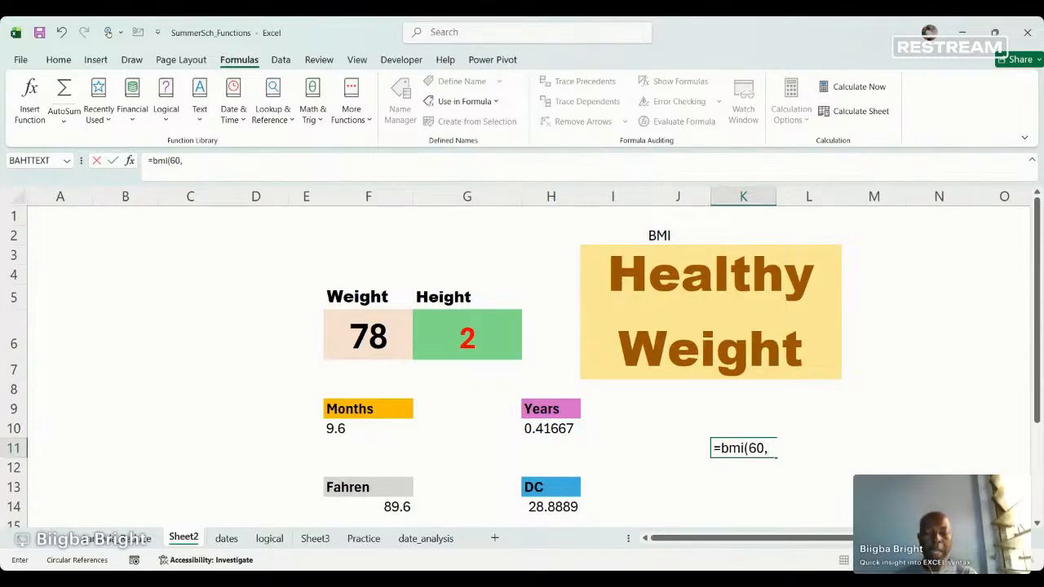
type("2")
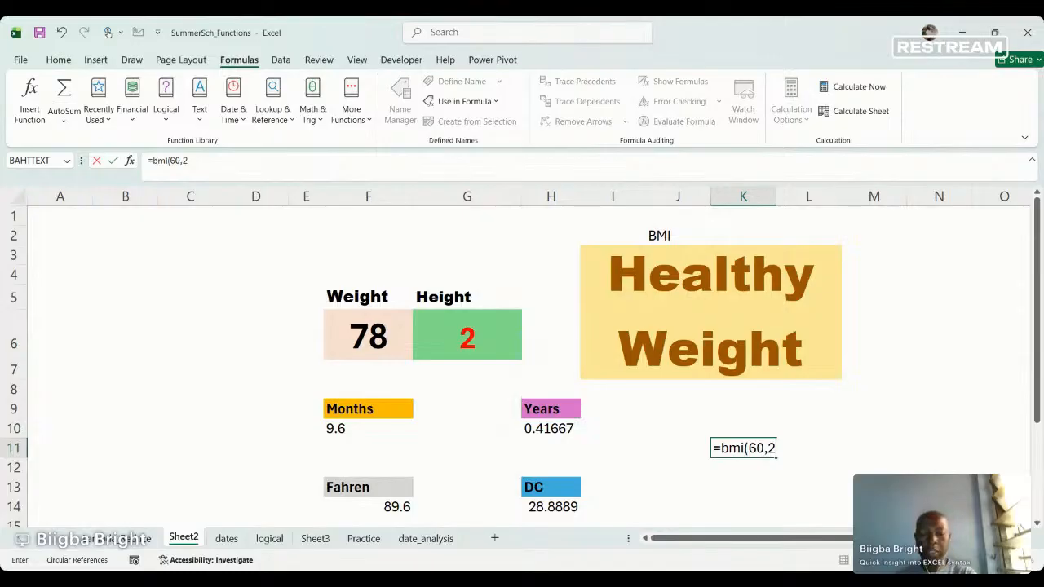
type(")")
key("Return")
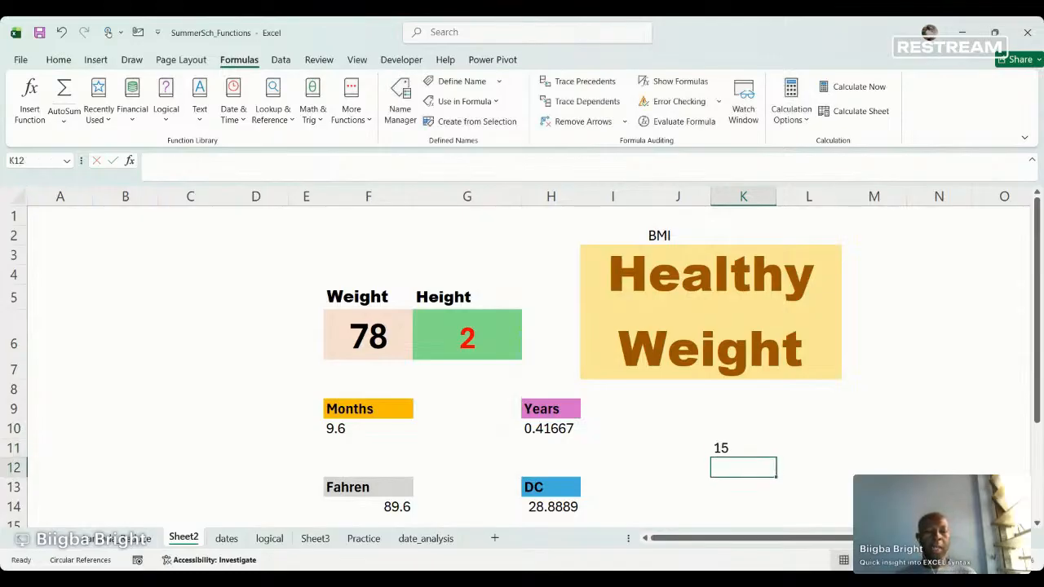
Clear the bmi test formula from K11.
left_click(721, 450)
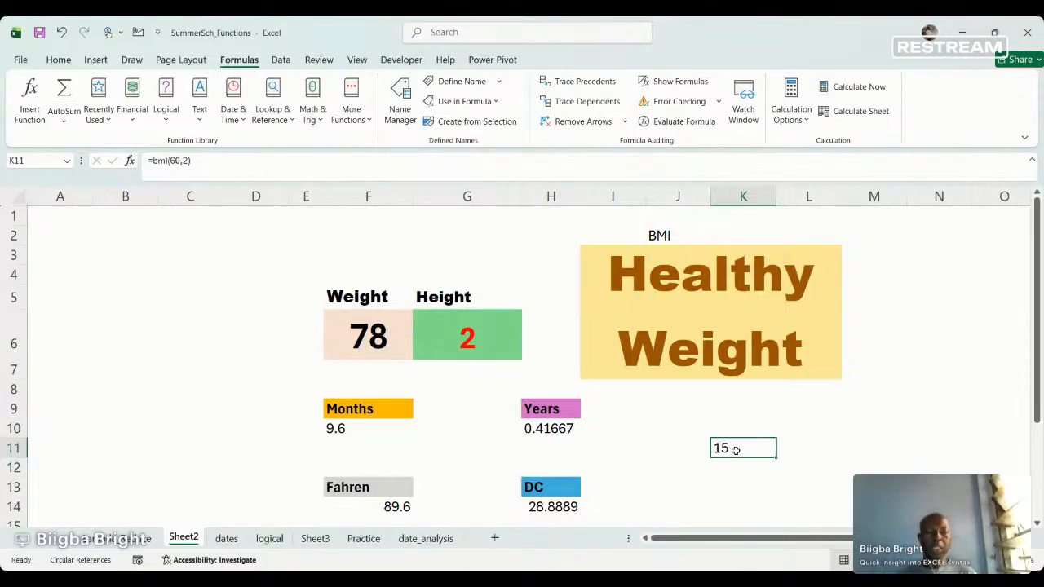
double_click(735, 451)
key("BackSpace")
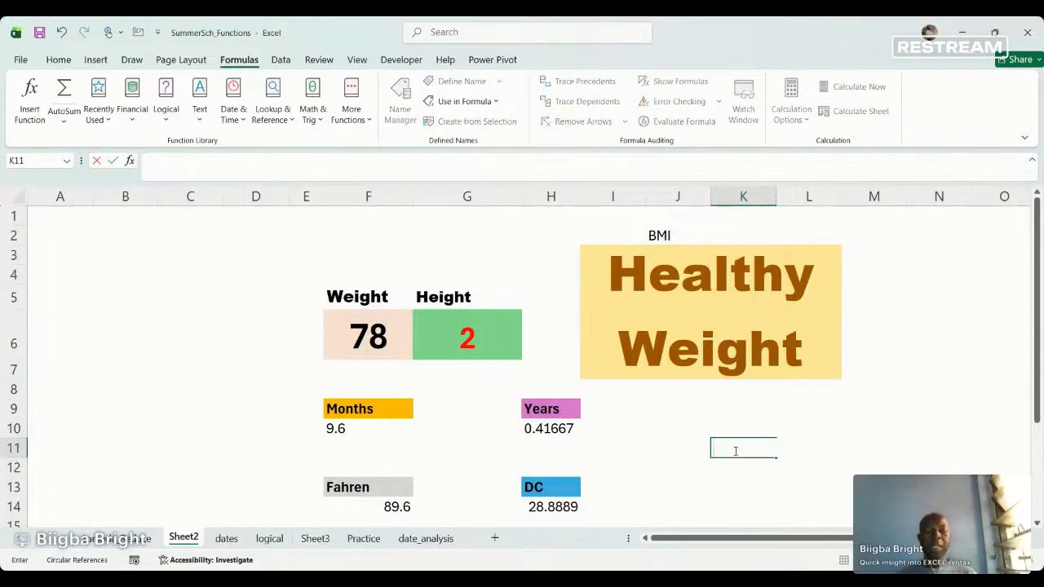
Copy the full years-to-months LAMBDA formula text from F10 under Months, keeping the cell's formula intact.
left_click(342, 428)
double_click(342, 428)
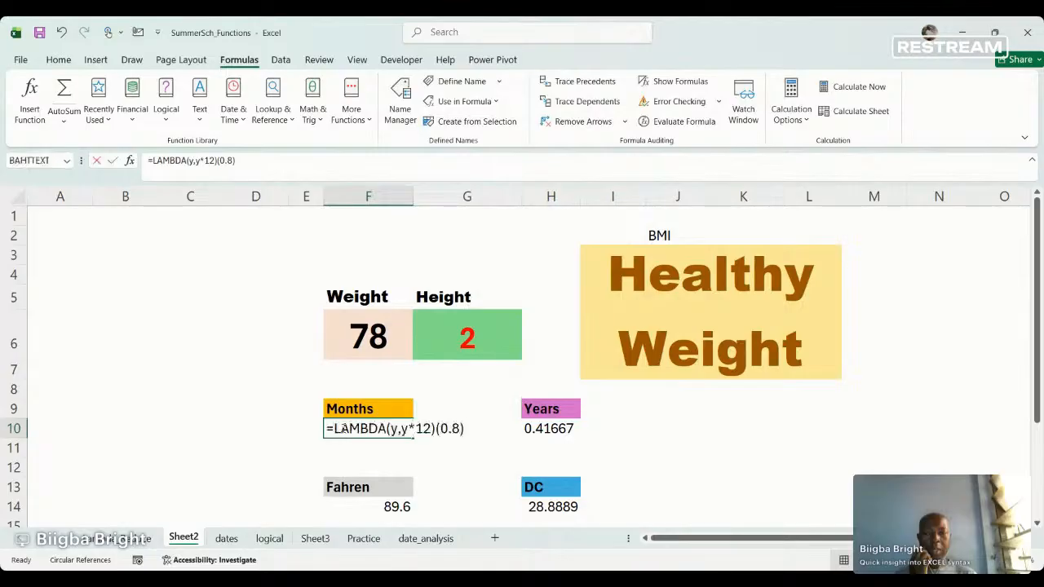
left_click_drag(330, 426, 474, 436)
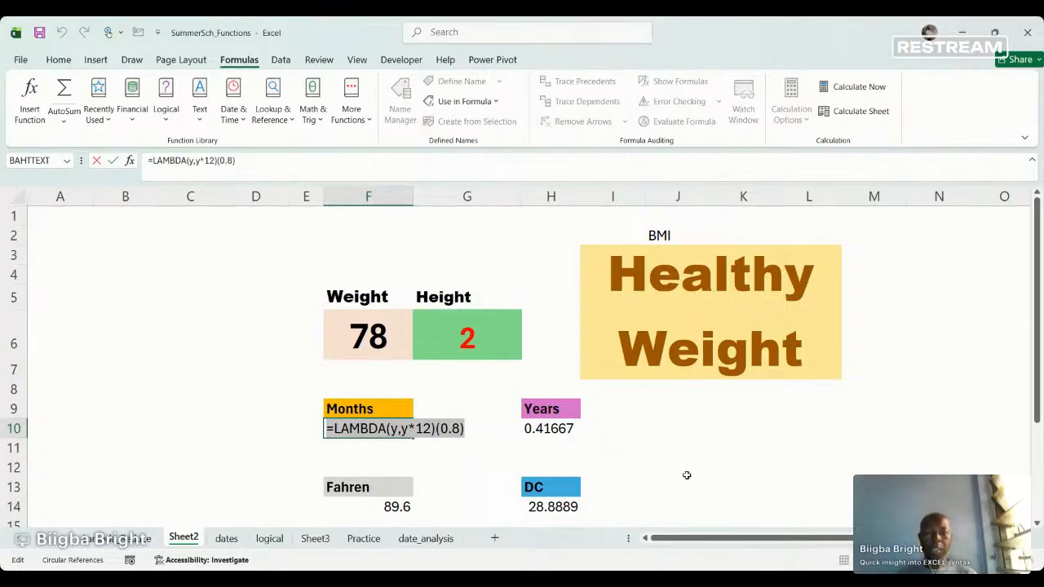
type("=")
left_click(827, 442)
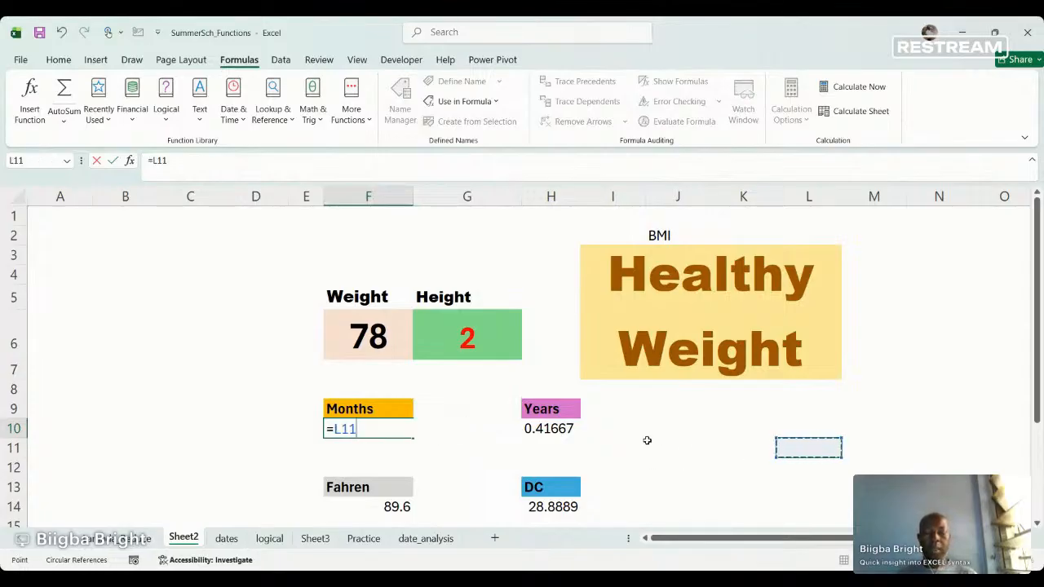
key("ctrl+z")
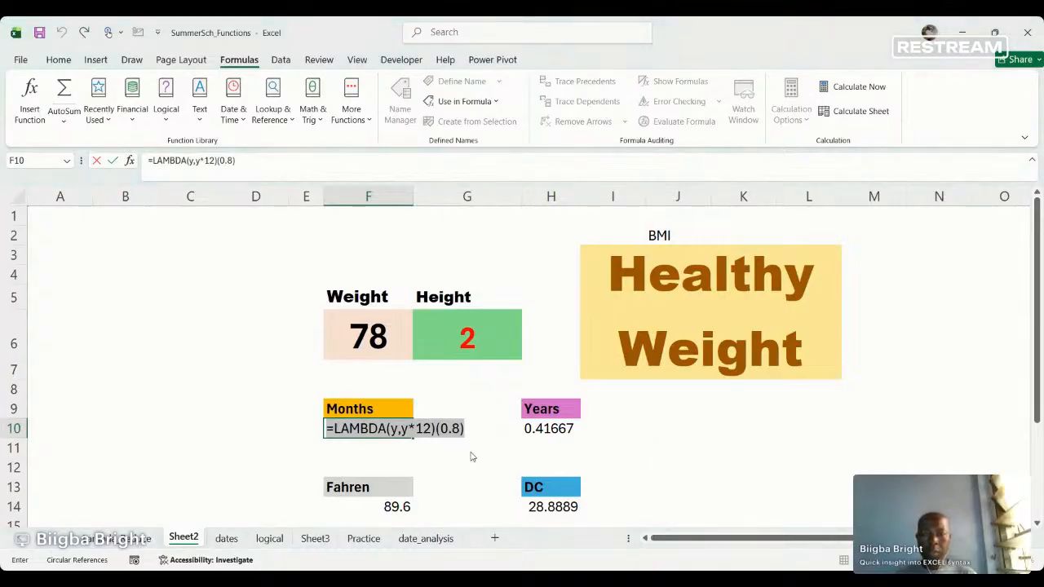
left_click(432, 429)
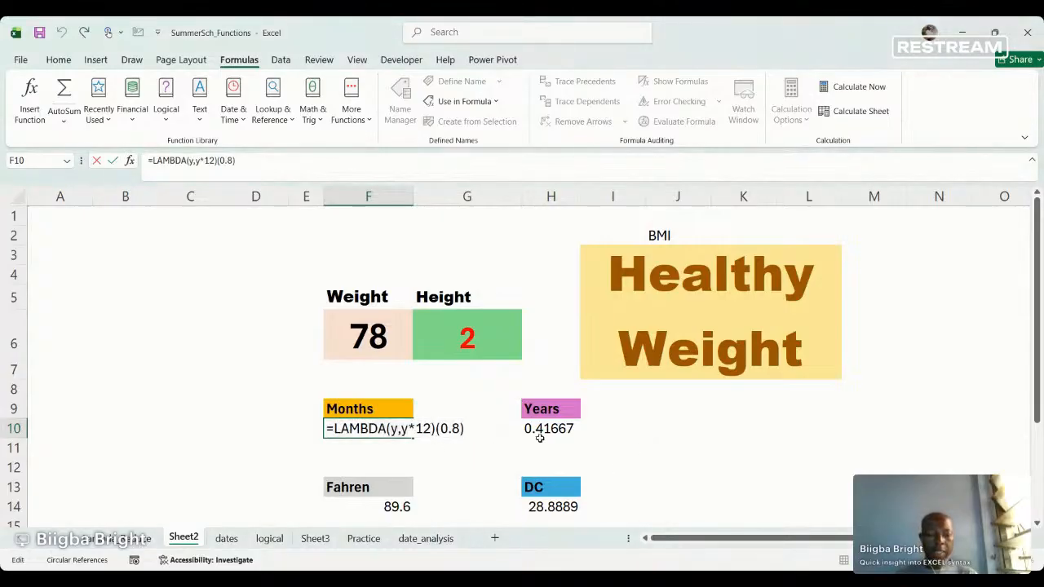
key("Return")
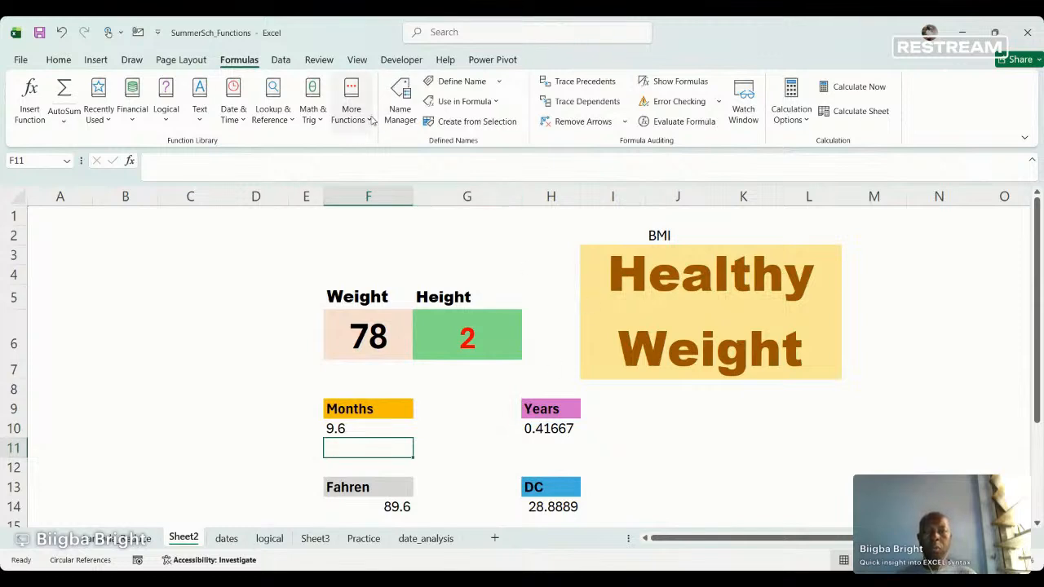
Define a custom name in the Name Manager that refers to the copied years-to-months LAMBDA instead of the default cell reference.
left_click(408, 113)
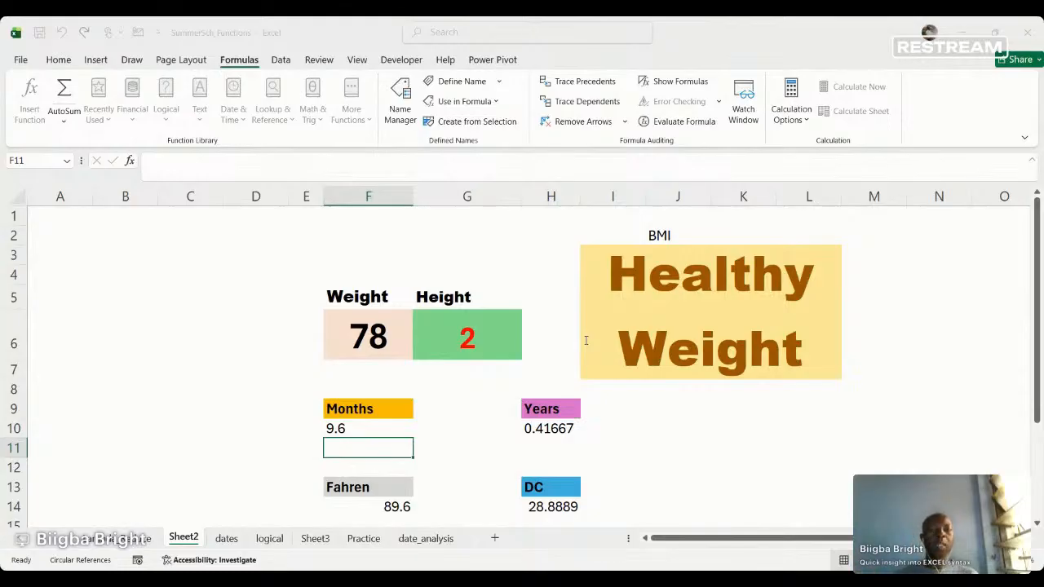
left_click(596, 436)
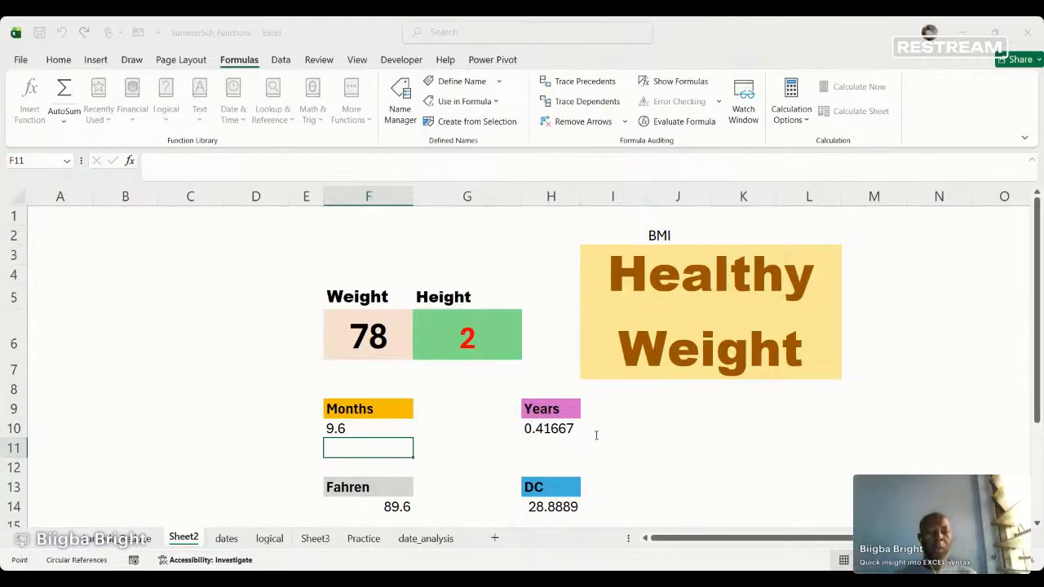
key("BackSpace")
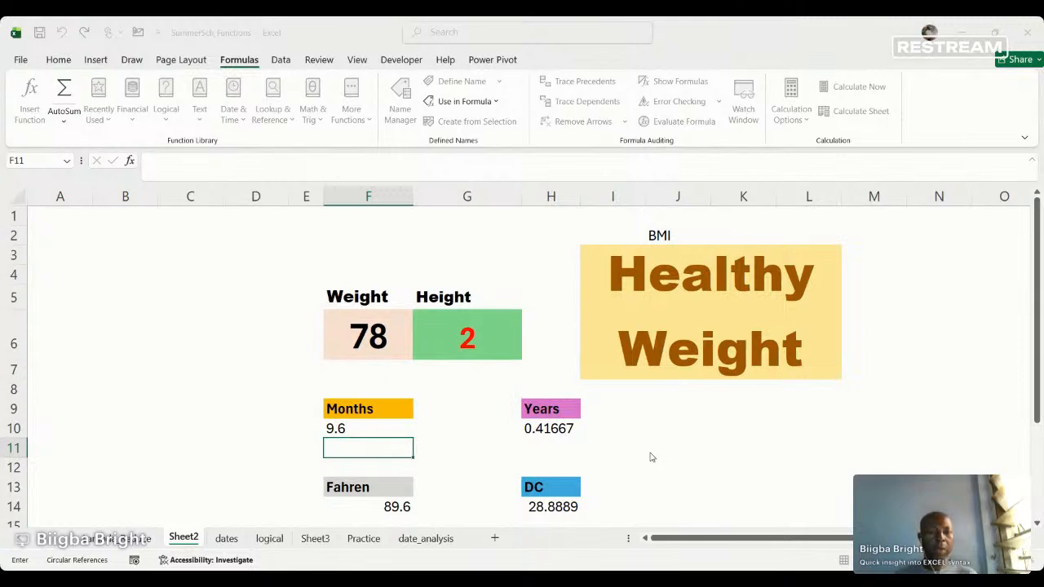
key("Escape")
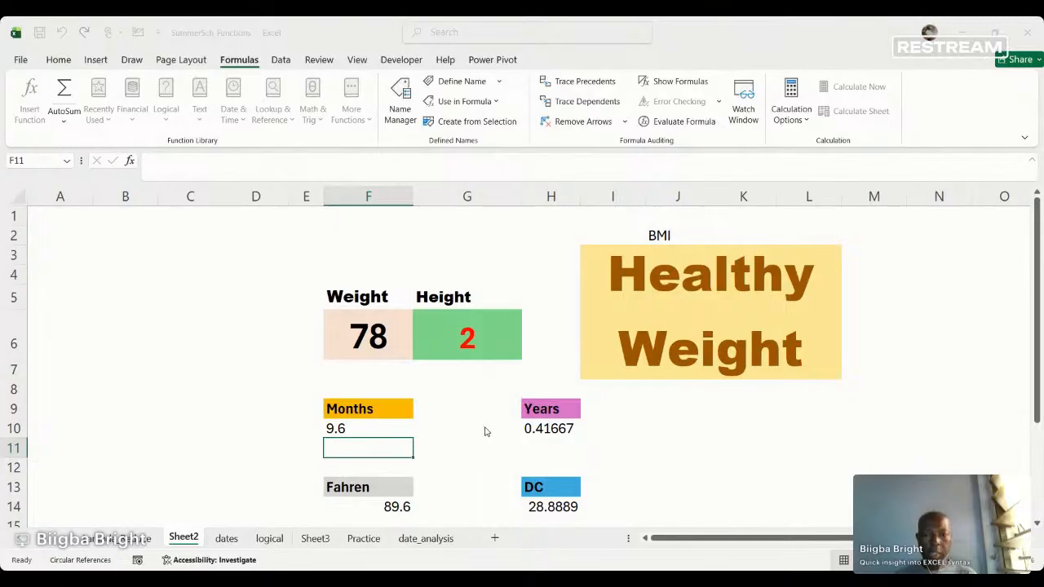
left_click(787, 523)
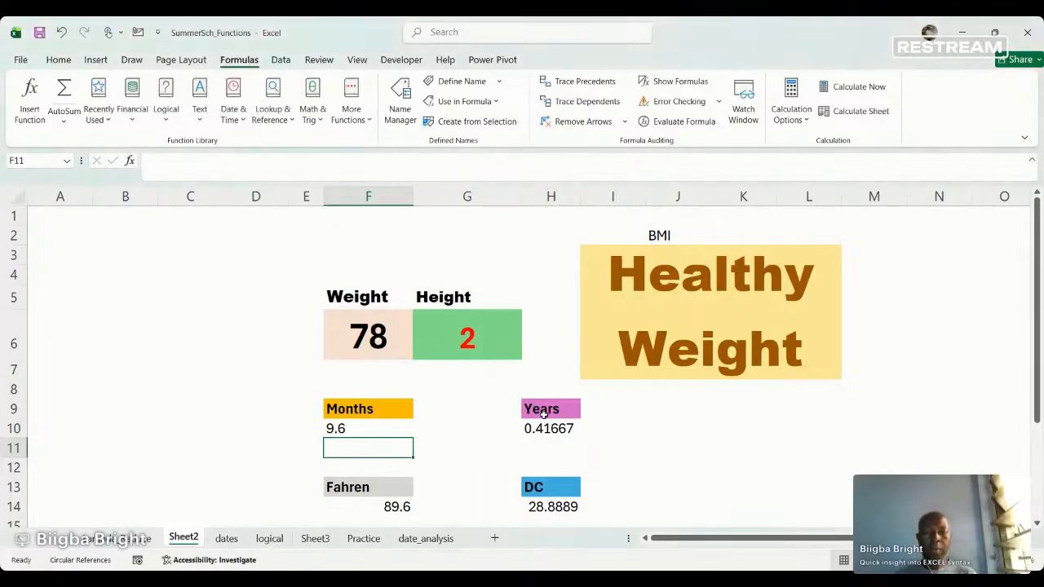
Copy the full months-to-years LAMBDA formula text from H10 under Years, keeping the cell's formula intact.
left_click(556, 437)
double_click(558, 432)
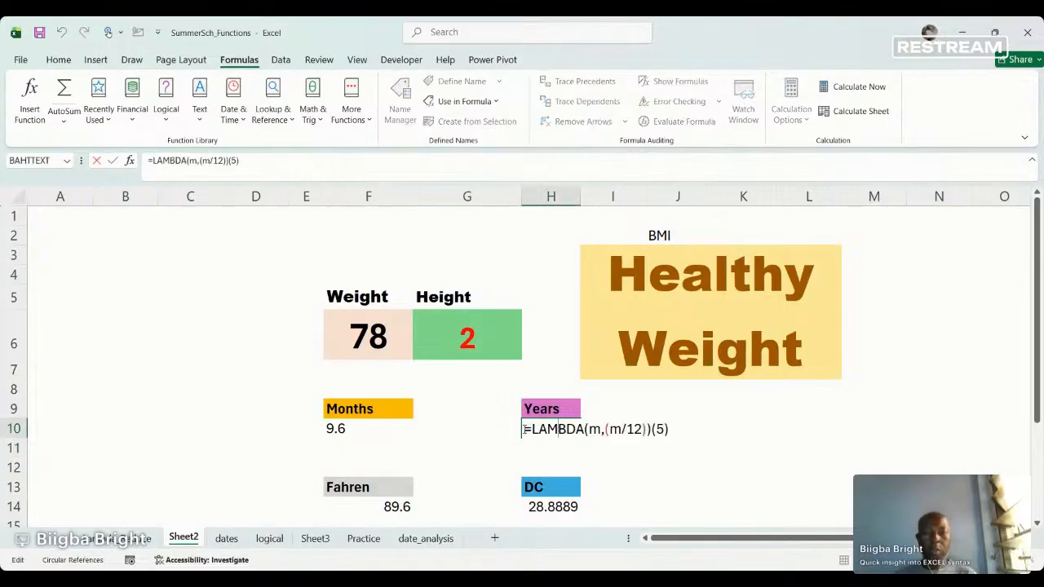
left_click_drag(522, 428, 693, 431)
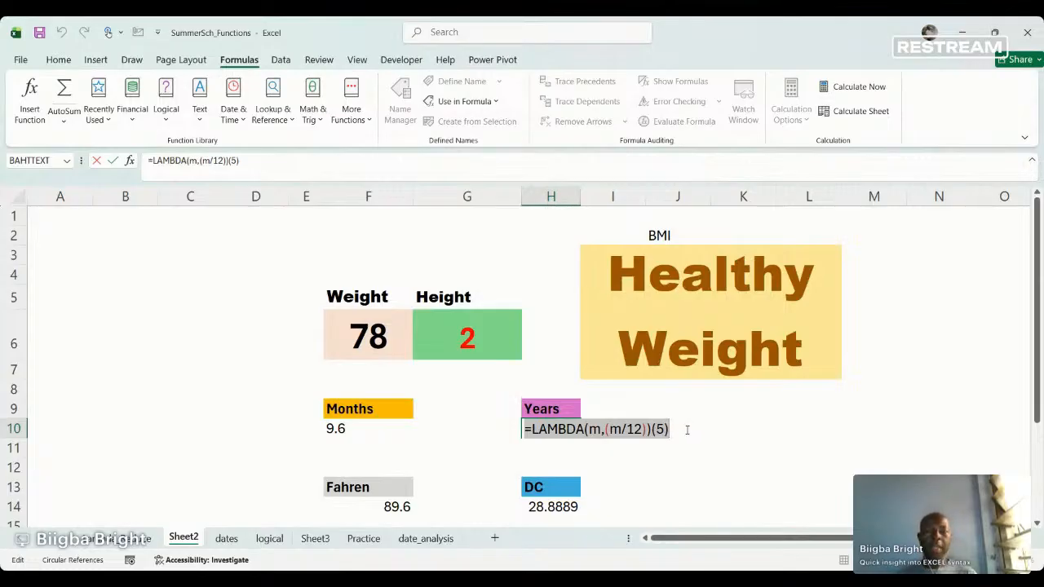
type("=")
left_click(790, 499)
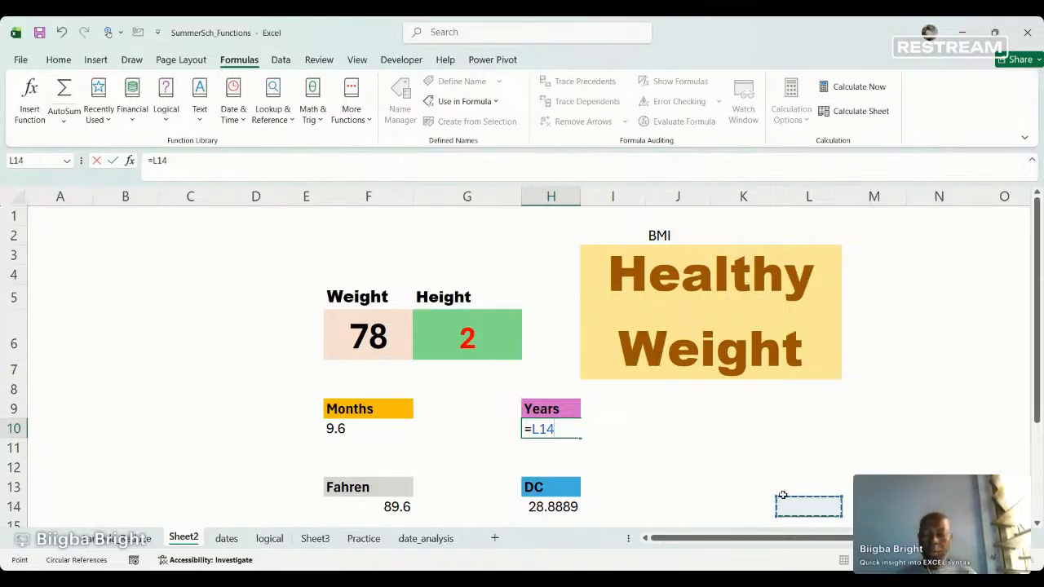
key("ctrl+z")
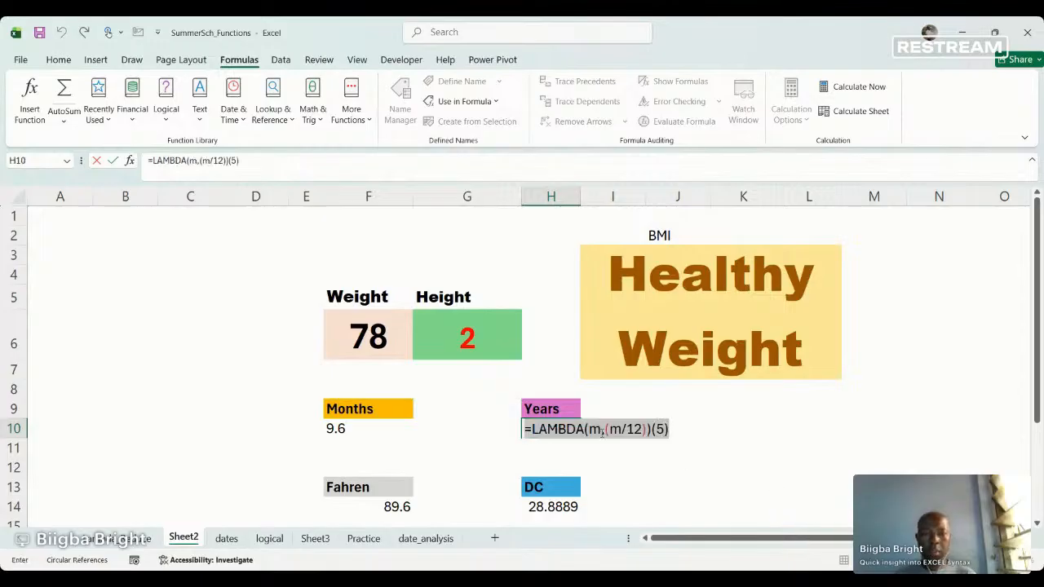
left_click(602, 430)
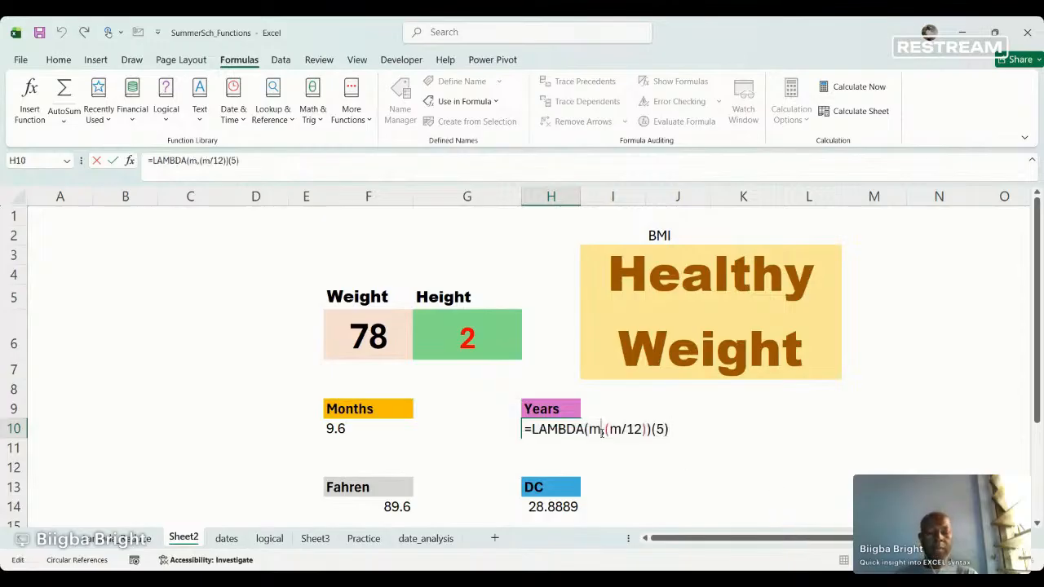
key("Return")
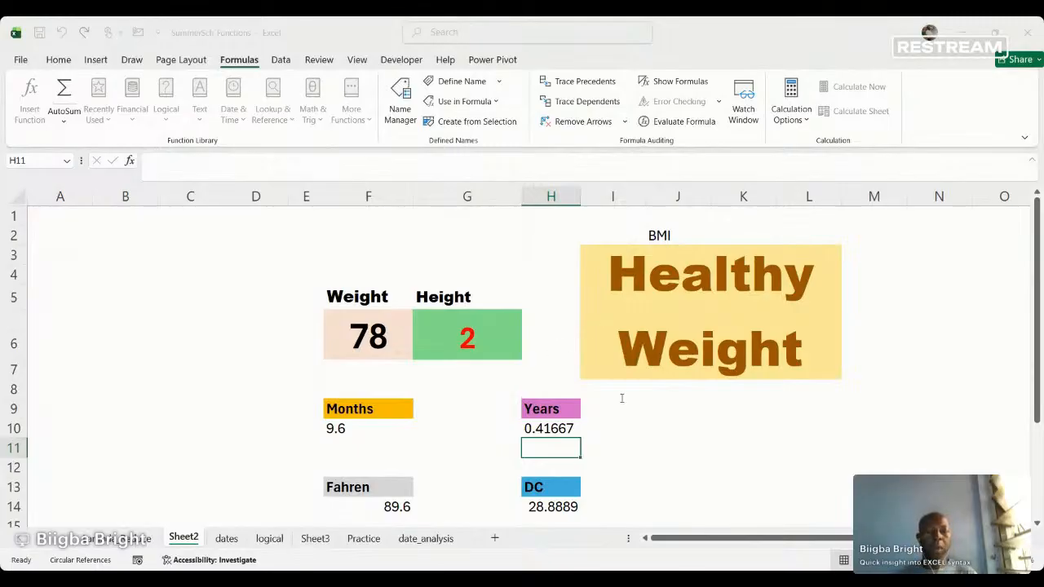
Define a new name for the copied months-to-years LAMBDA, replacing the default reference, and return to the worksheet.
left_click(599, 439)
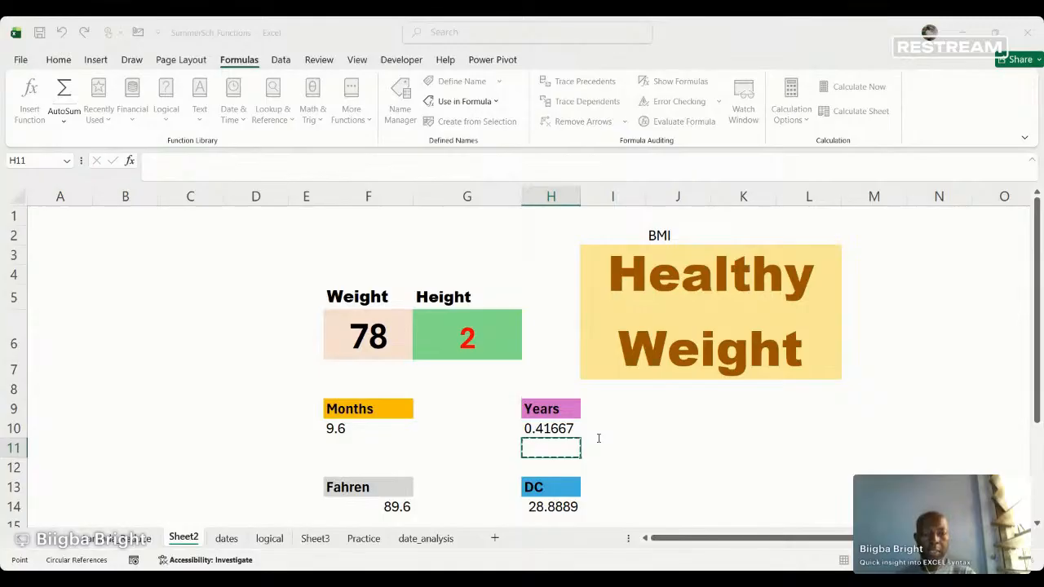
key("BackSpace")
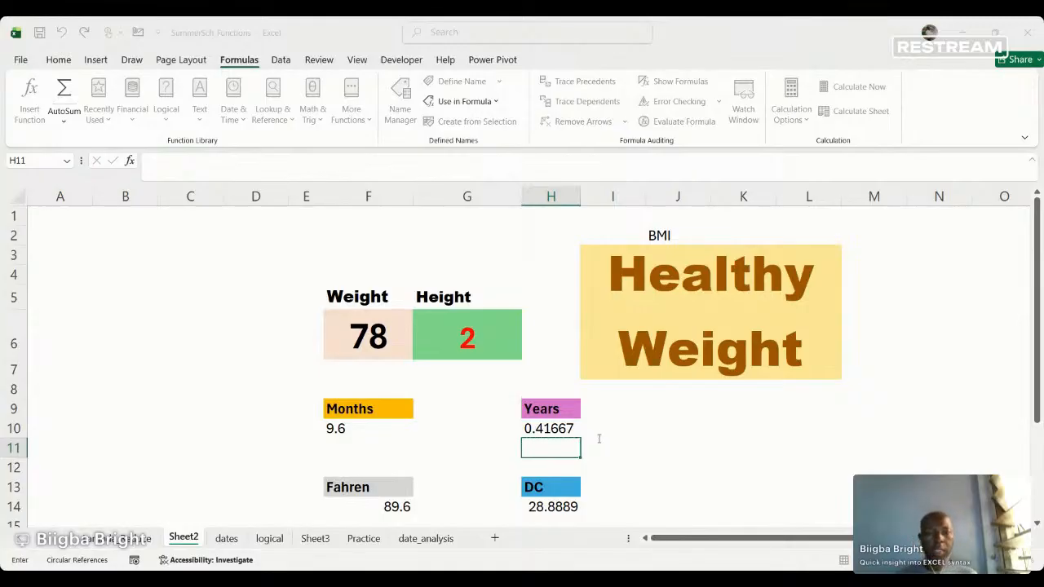
left_click(634, 456)
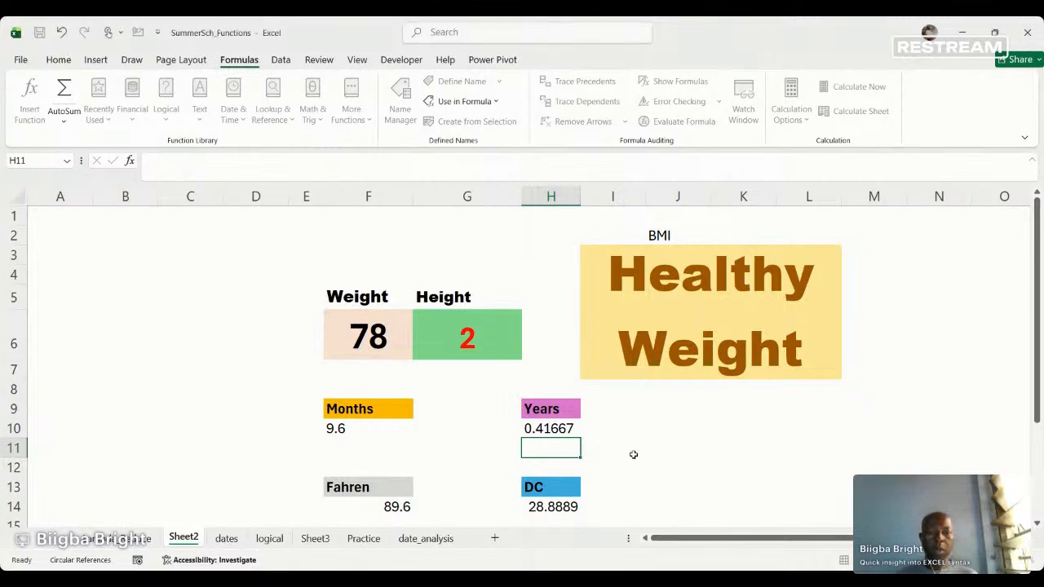
key("alt+Tab")
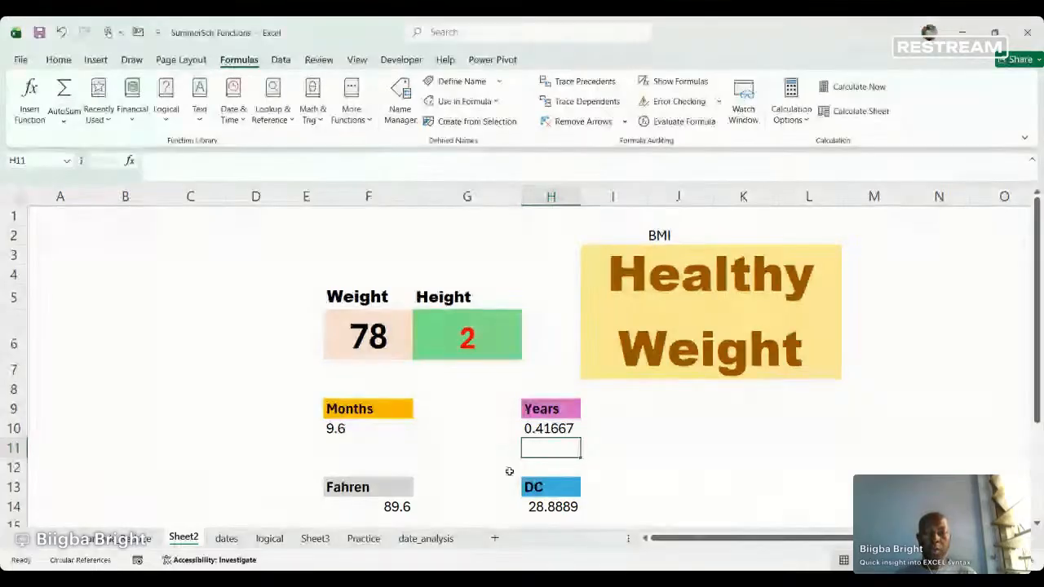
Copy the full Celsius-to-Fahrenheit LAMBDA formula text from F14 under Fahren without altering the cell.
left_click(383, 506)
double_click(400, 502)
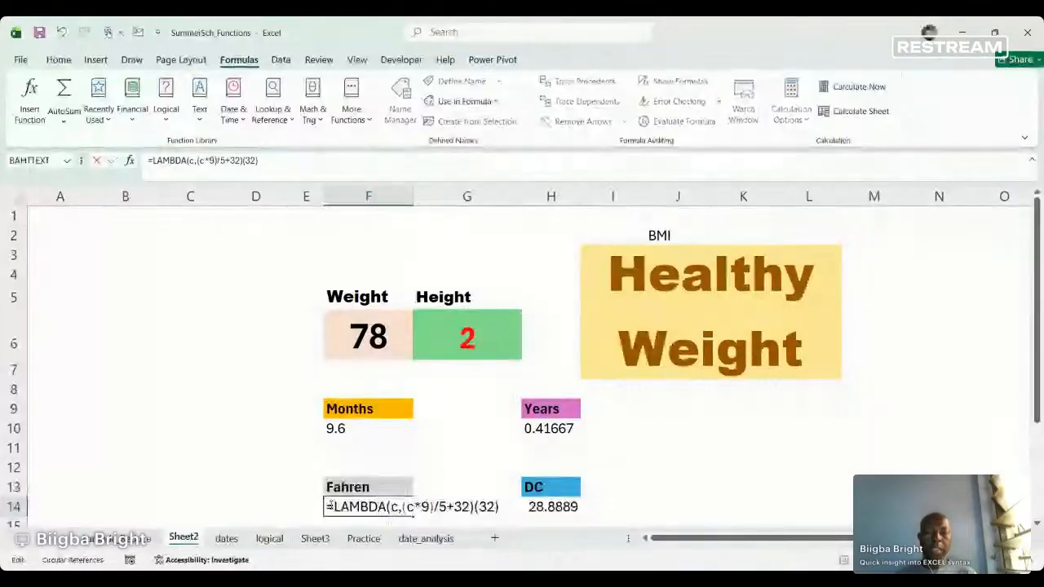
left_click_drag(328, 505, 504, 506)
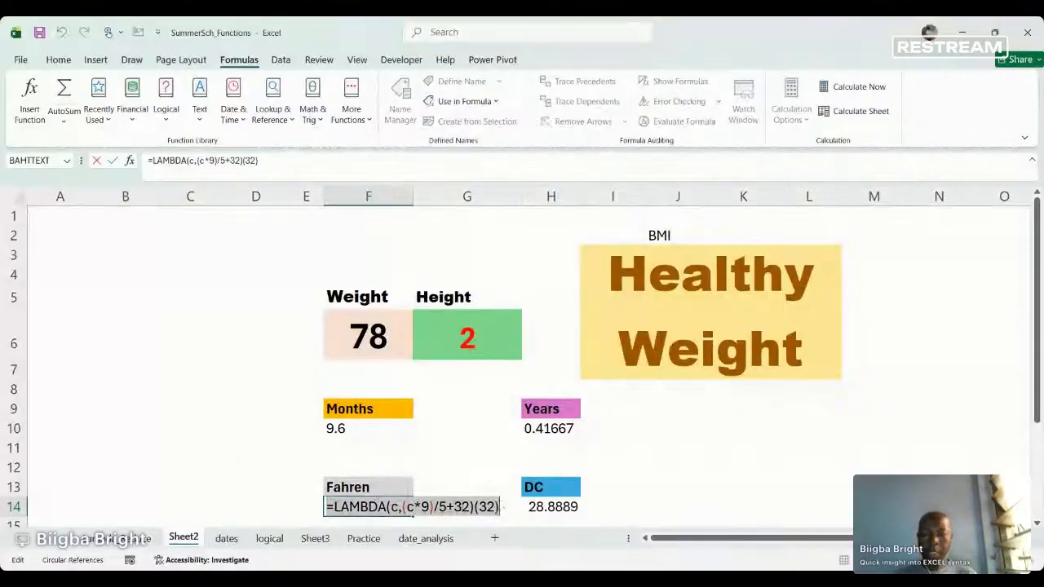
left_click(503, 506)
key("Return")
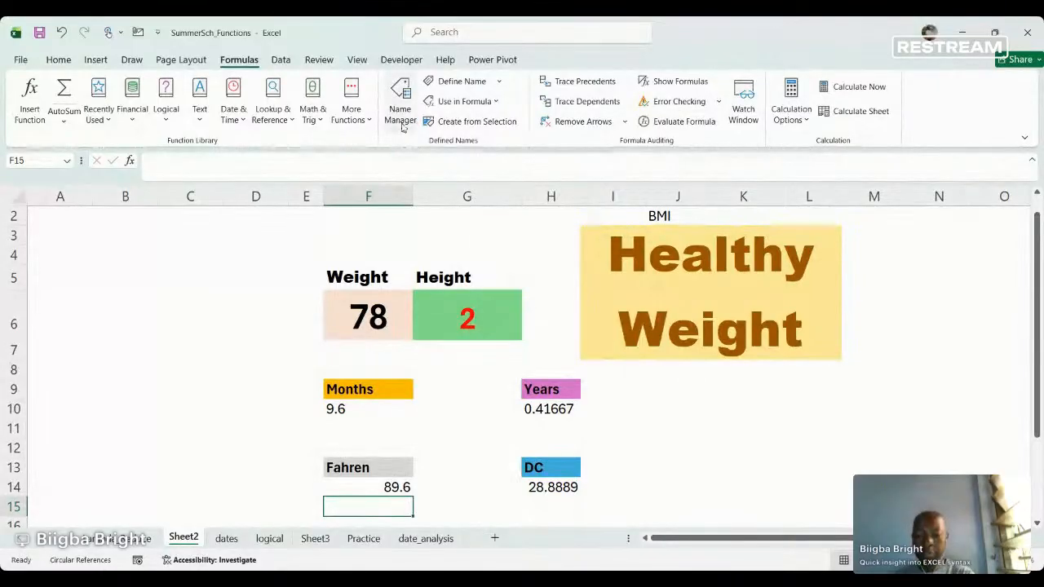
Define a new name in the Name Manager for the copied Celsius-to-Fahrenheit LAMBDA, replacing the default cell reference.
left_click(401, 118)
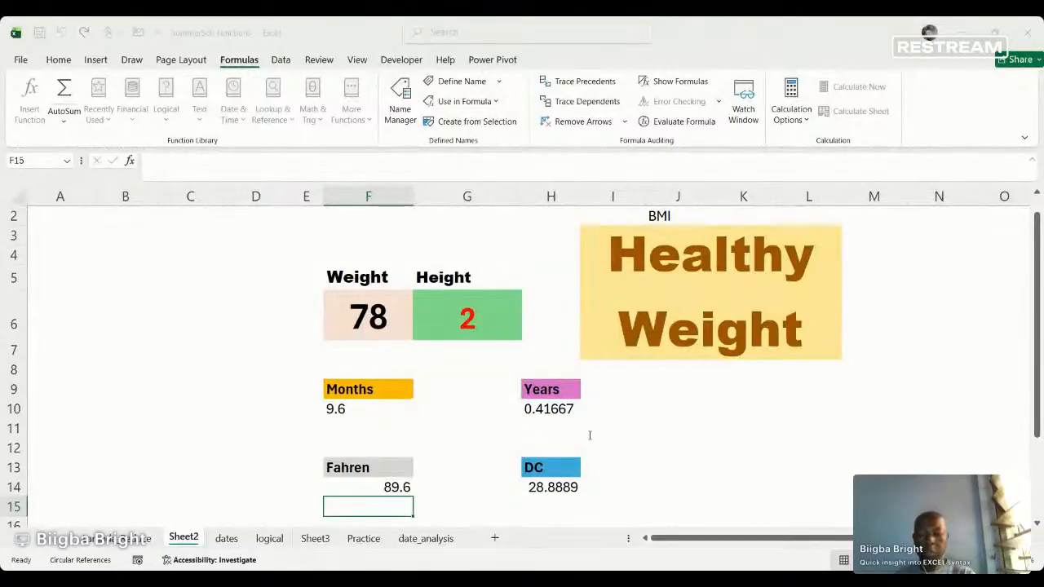
left_click(602, 437)
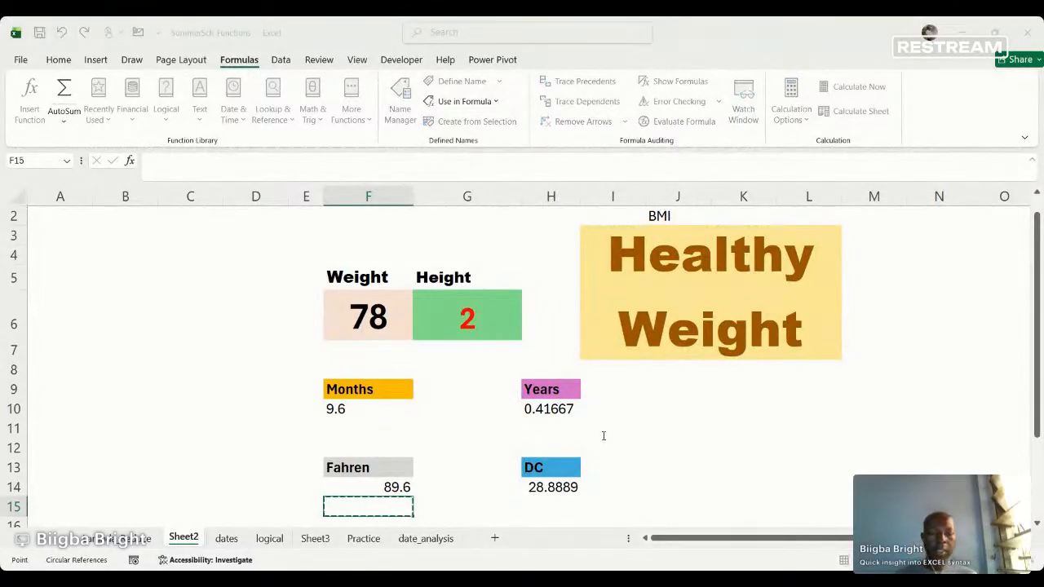
key("BackSpace")
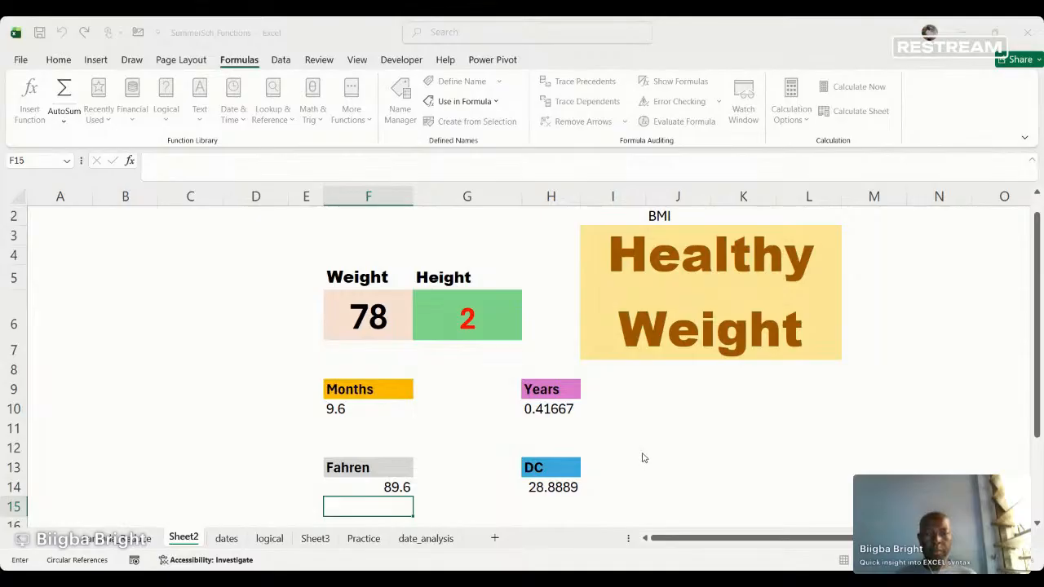
left_click(642, 454)
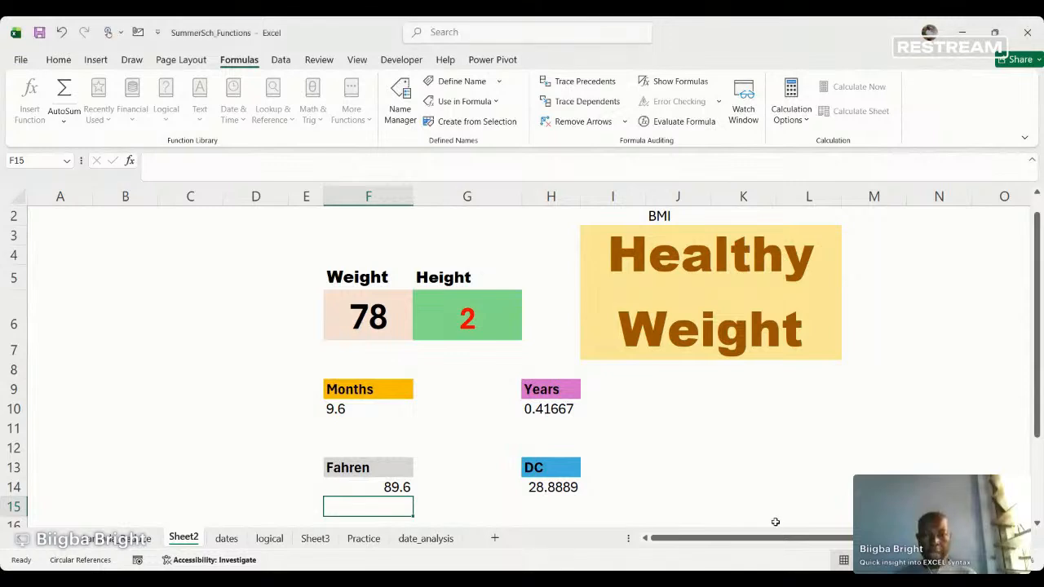
Copy the Fahrenheit-to-Celsius LAMBDA from H14 under DC without its (84) argument, keeping the cell's formula intact.
double_click(542, 486)
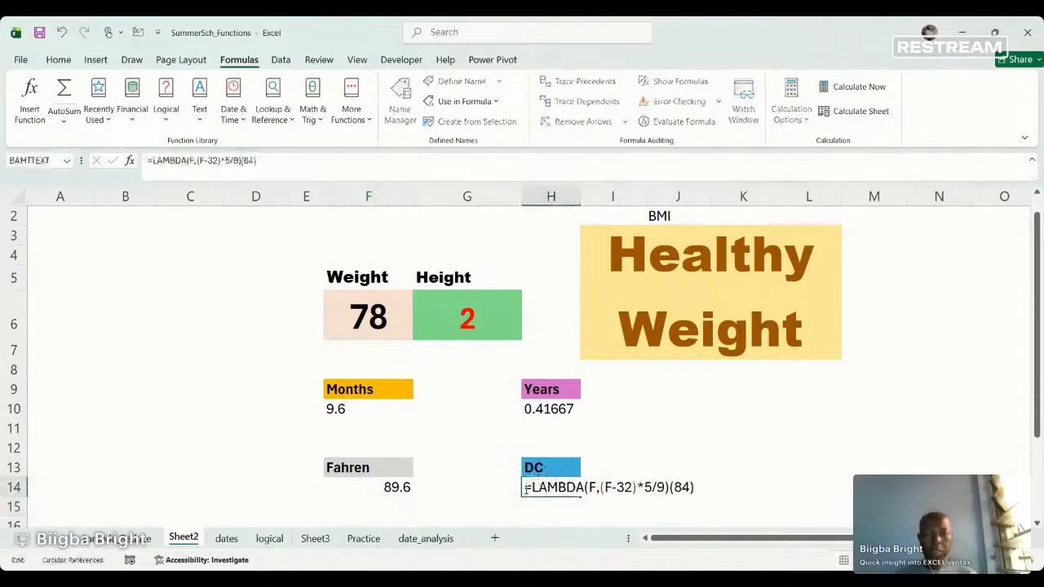
left_click_drag(526, 489, 669, 486)
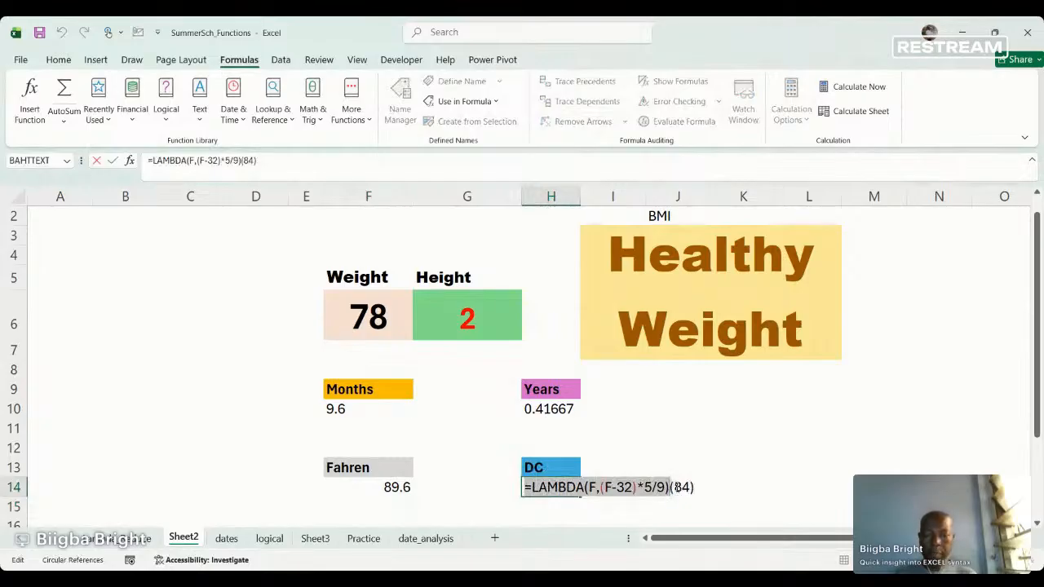
left_click(642, 489)
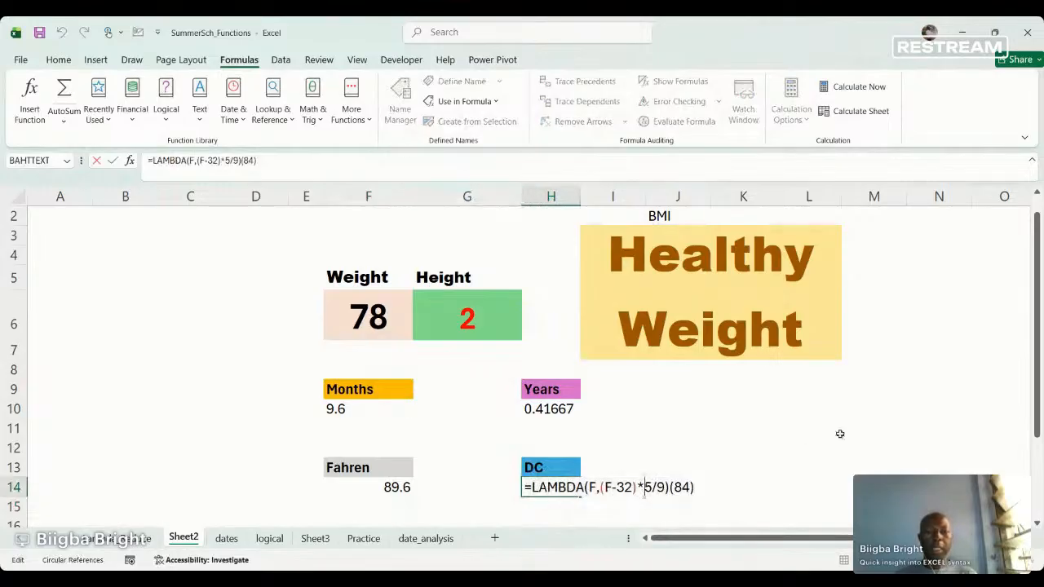
key("Return")
left_click(787, 430)
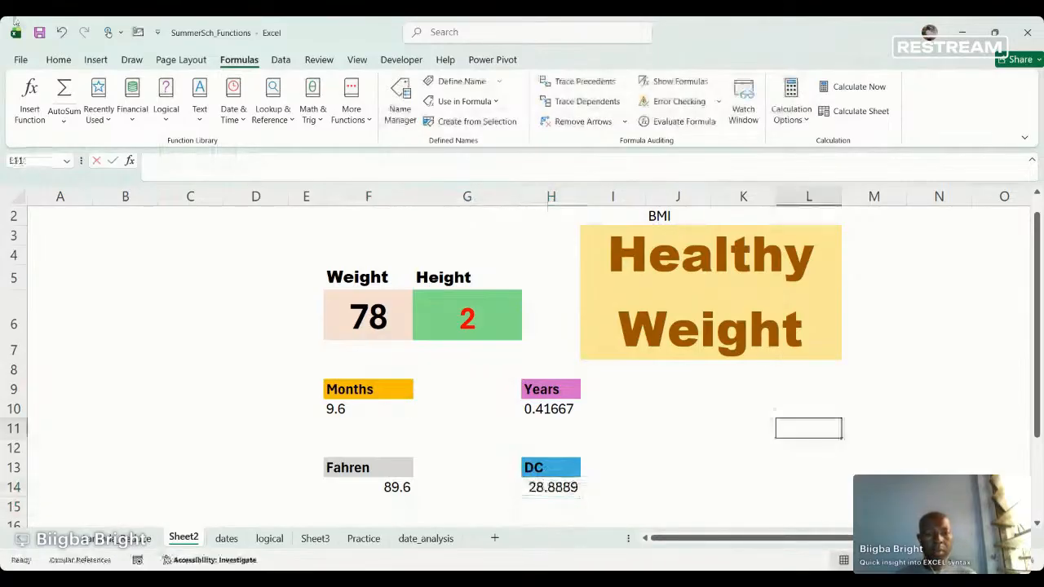
Define the name FahtoDC in the Name Manager for the copied LAMBDA, replacing the default cell reference, and return to the worksheet.
left_click(393, 113)
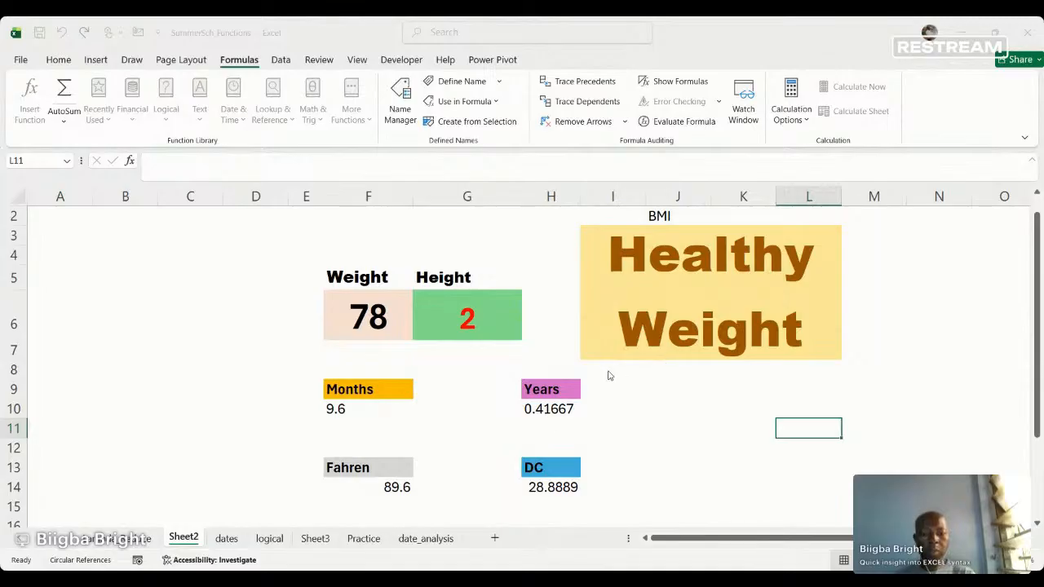
left_click(622, 441)
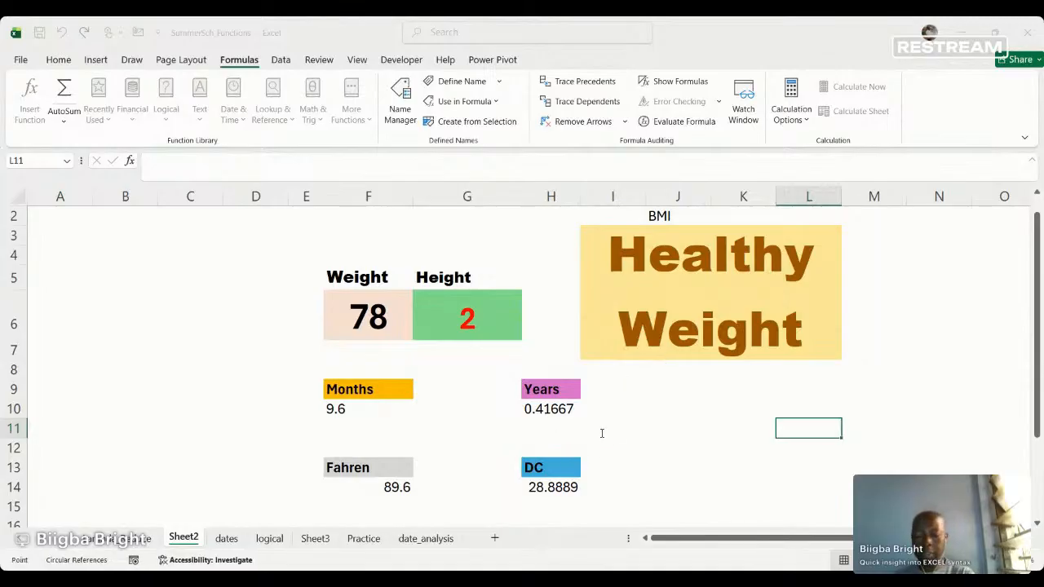
left_click(602, 433)
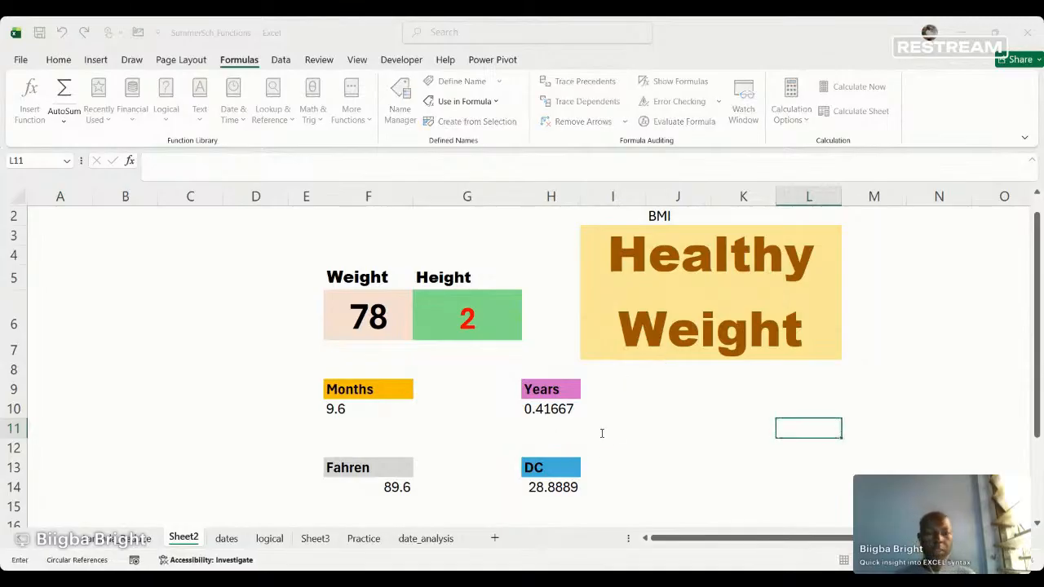
left_click(661, 463)
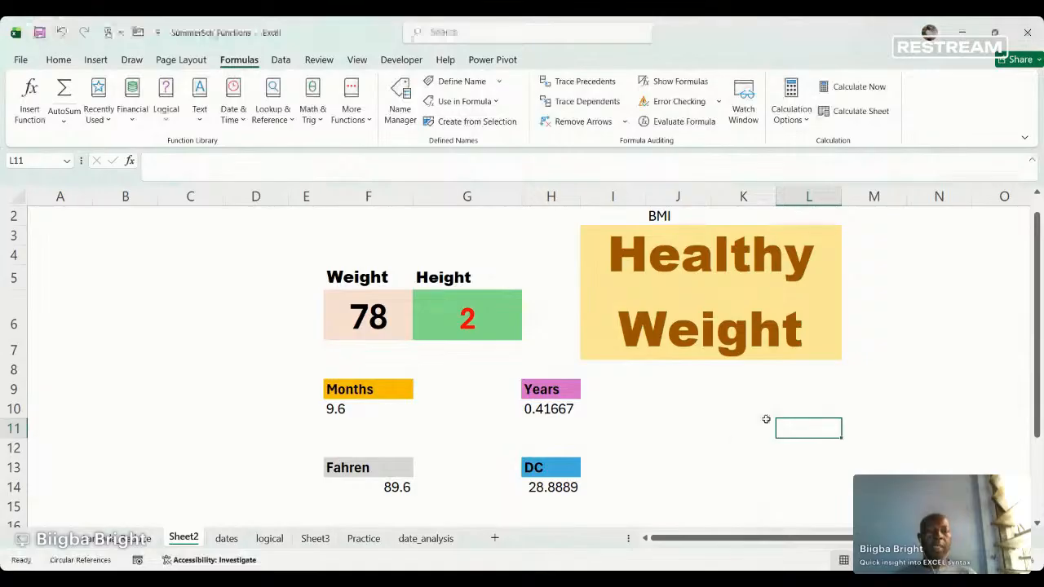
Review the months-to-years LAMBDA in H10 without its (5) argument, leaving the formula unchanged, and check the defined names.
left_click(757, 395)
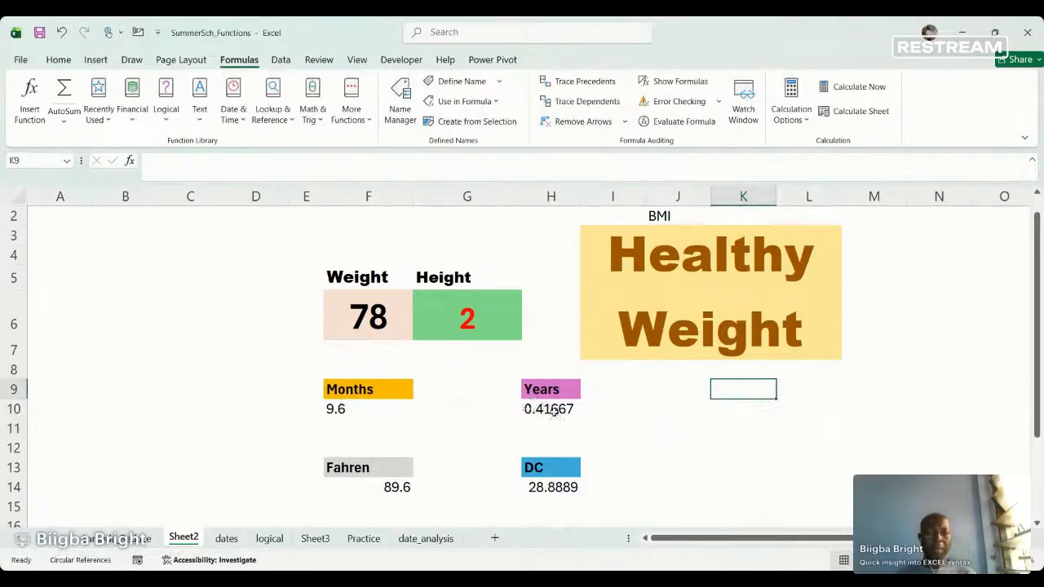
double_click(553, 410)
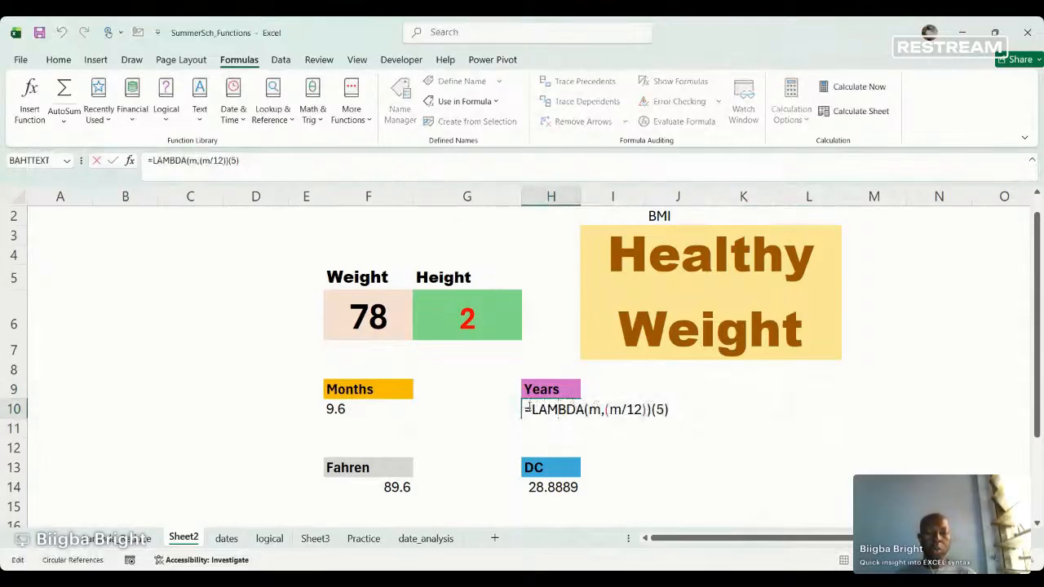
left_click_drag(525, 410, 660, 427)
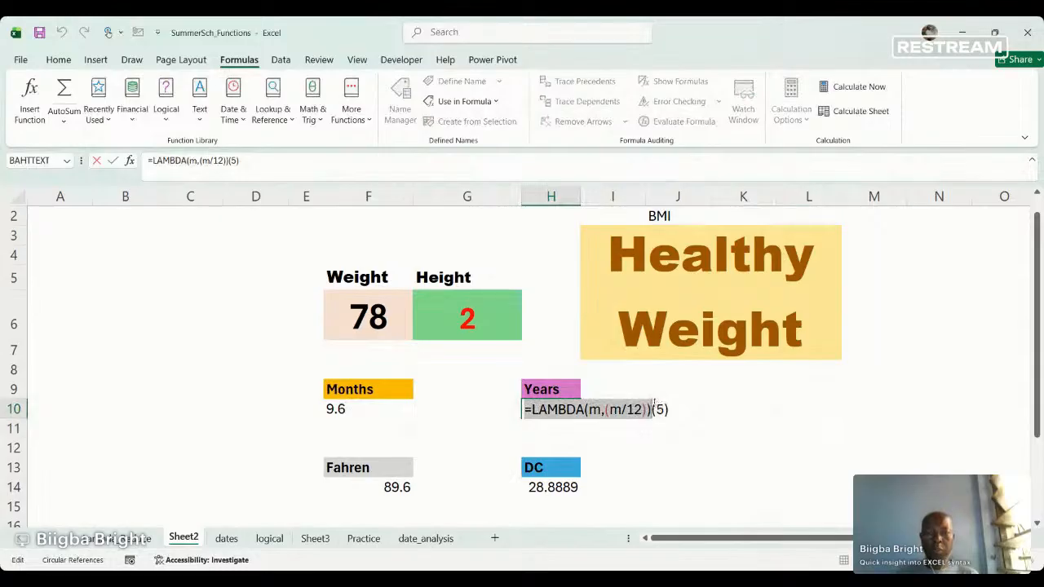
left_click(693, 415)
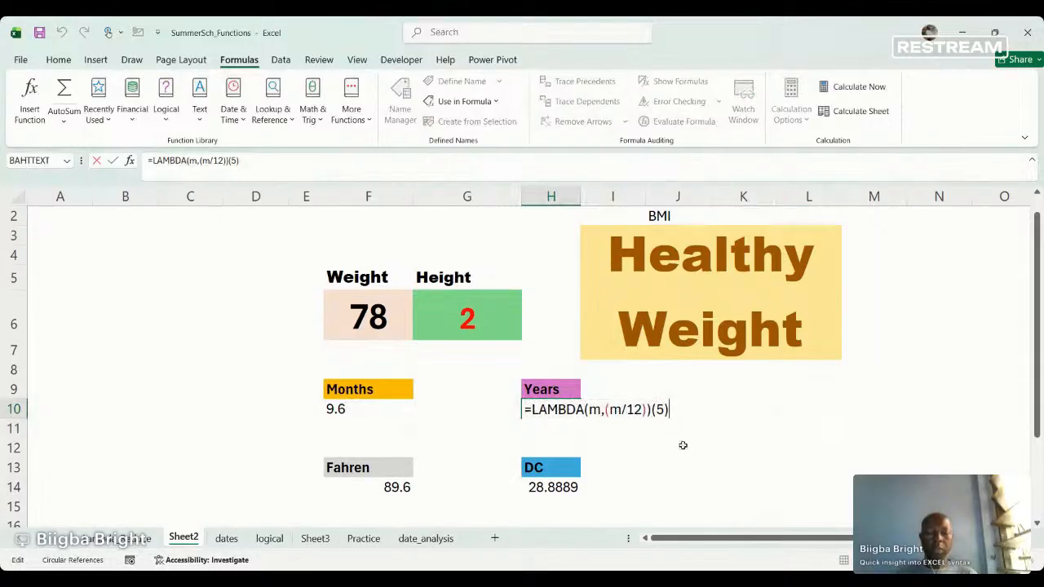
left_click(858, 463)
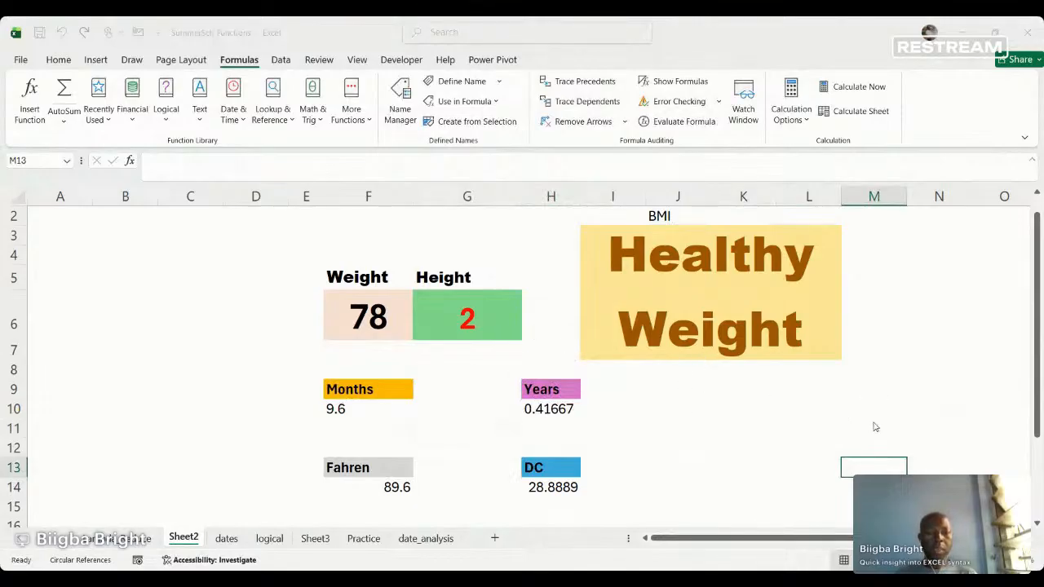
left_click(779, 526)
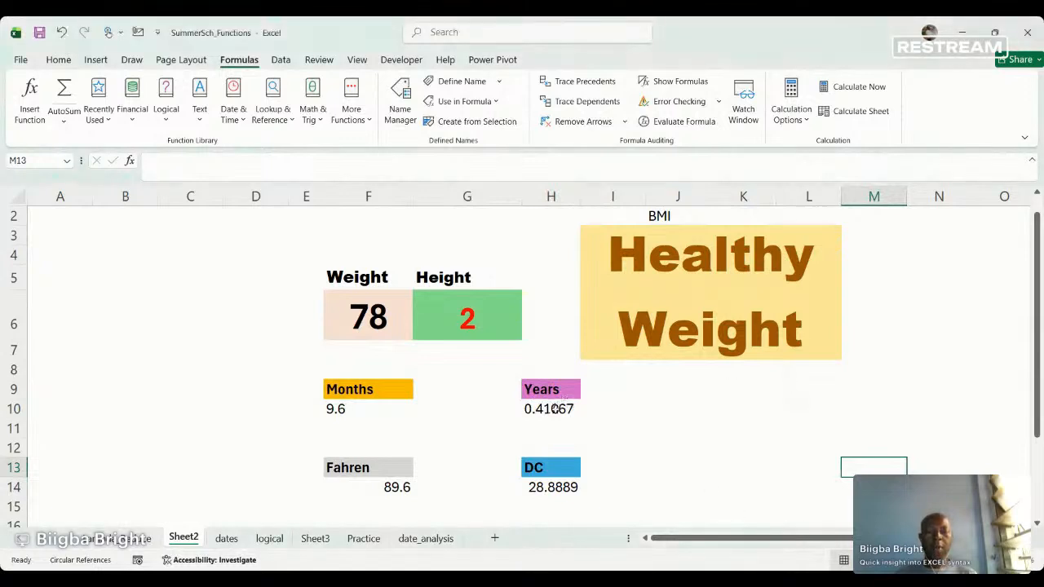
Turn on the gridlines for Sheet2.
scroll(622, 424, "down", 2)
scroll(623, 424, "up", 2)
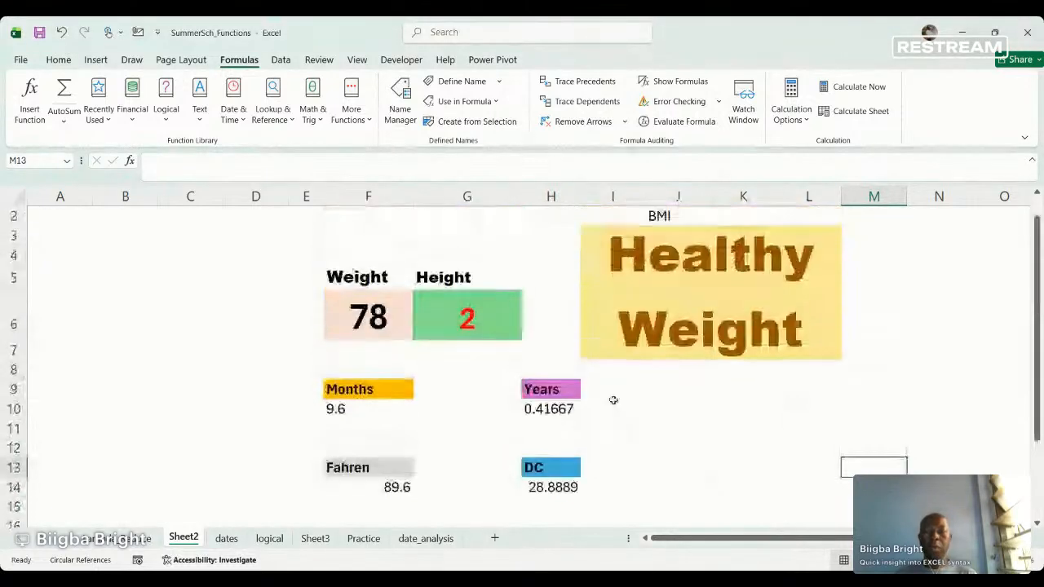
left_click(355, 60)
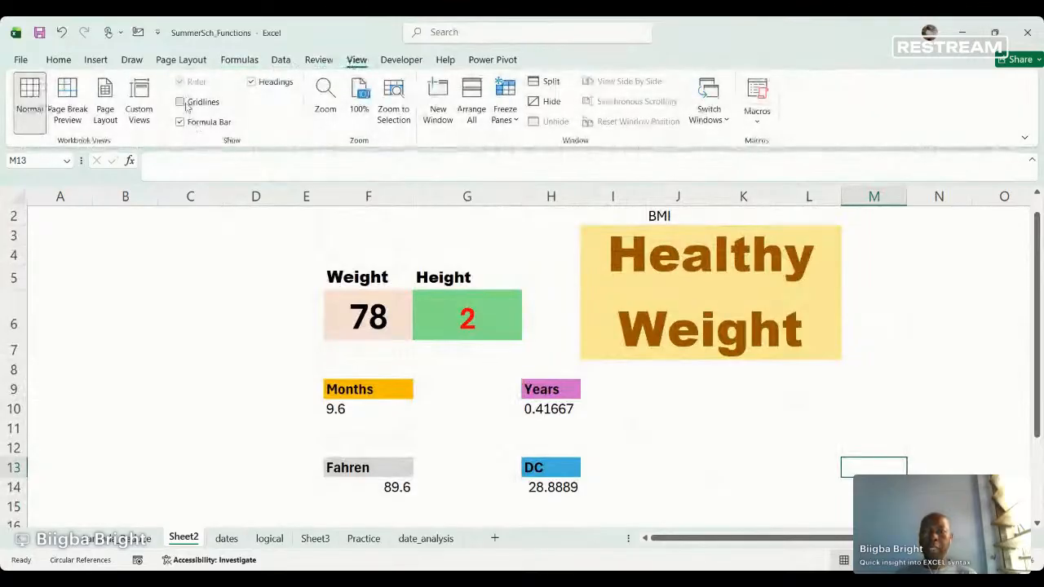
left_click(185, 106)
Enter =85 in A10 as a Fahrenheit test value.
scroll(354, 368, "down", 1)
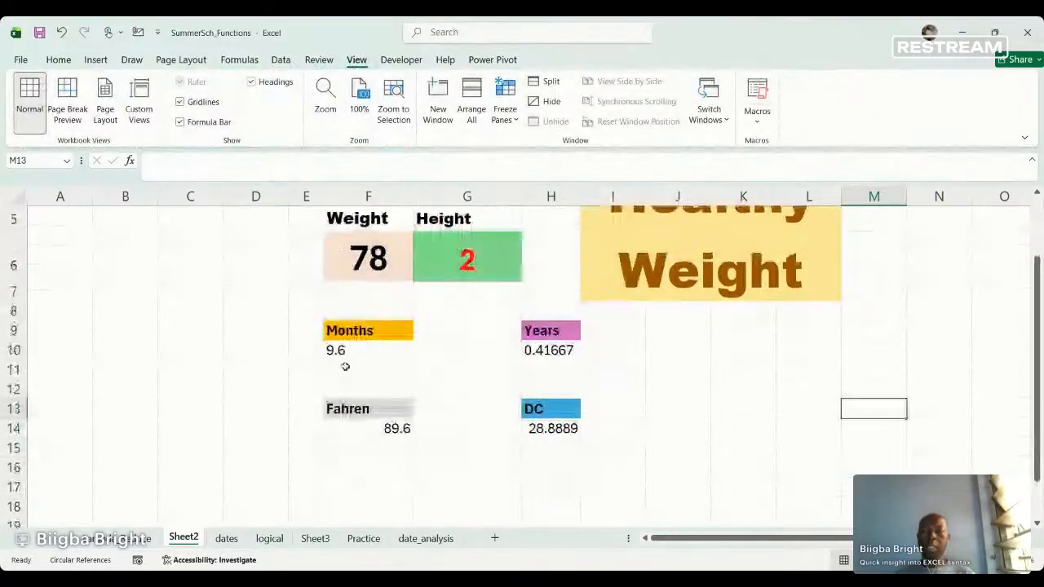
left_click(74, 355)
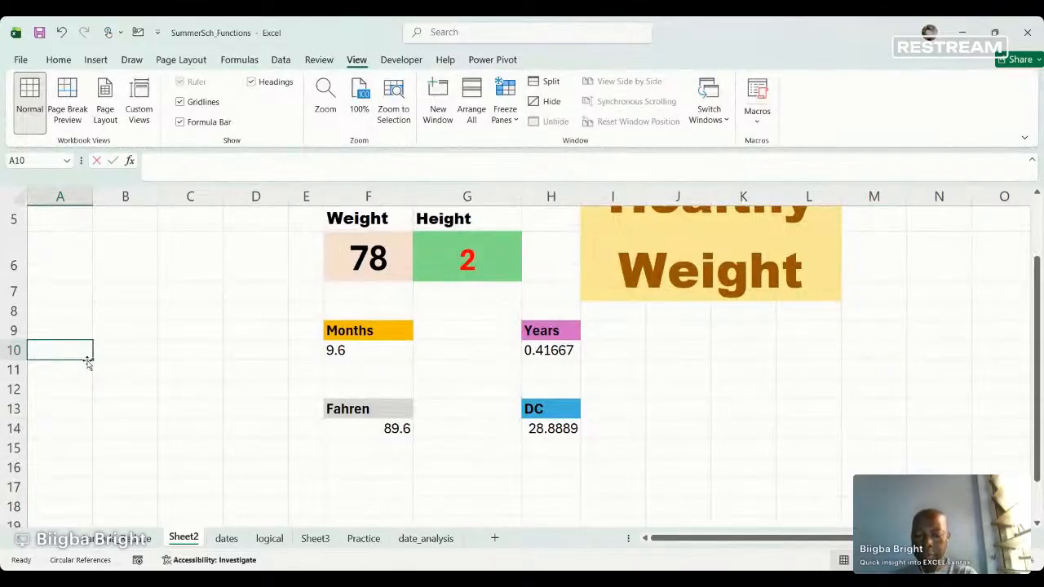
type("=")
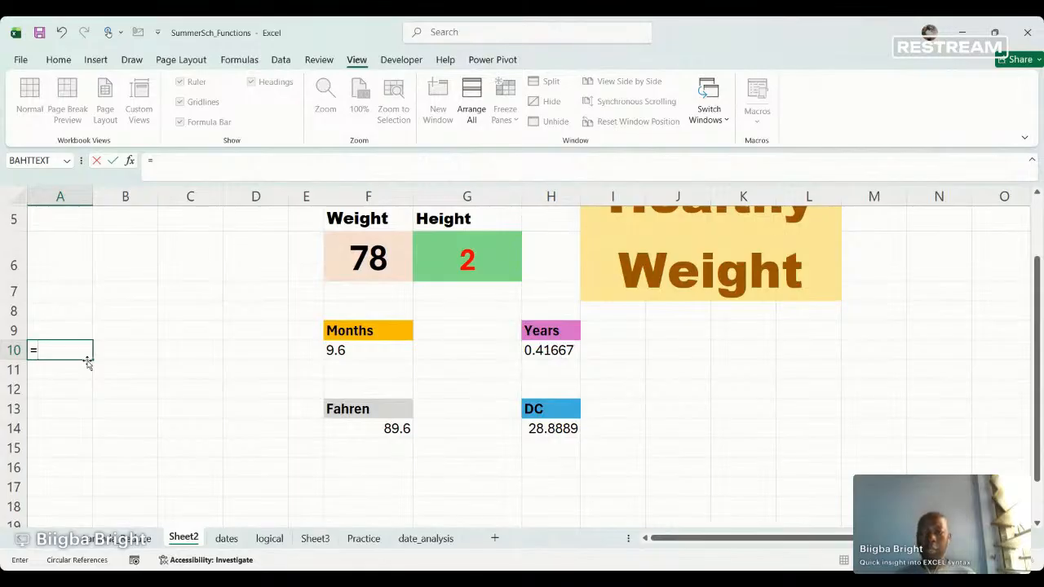
type("85")
Convert the A10 value to Celsius in B10 with the custom function formula =FahtoDC(A10).
left_click(120, 355)
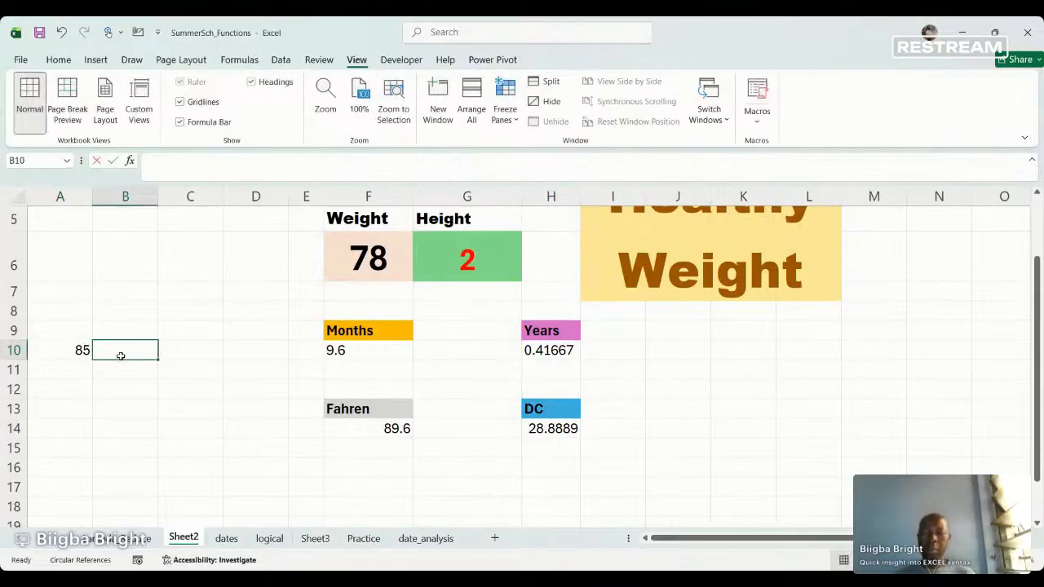
type("=")
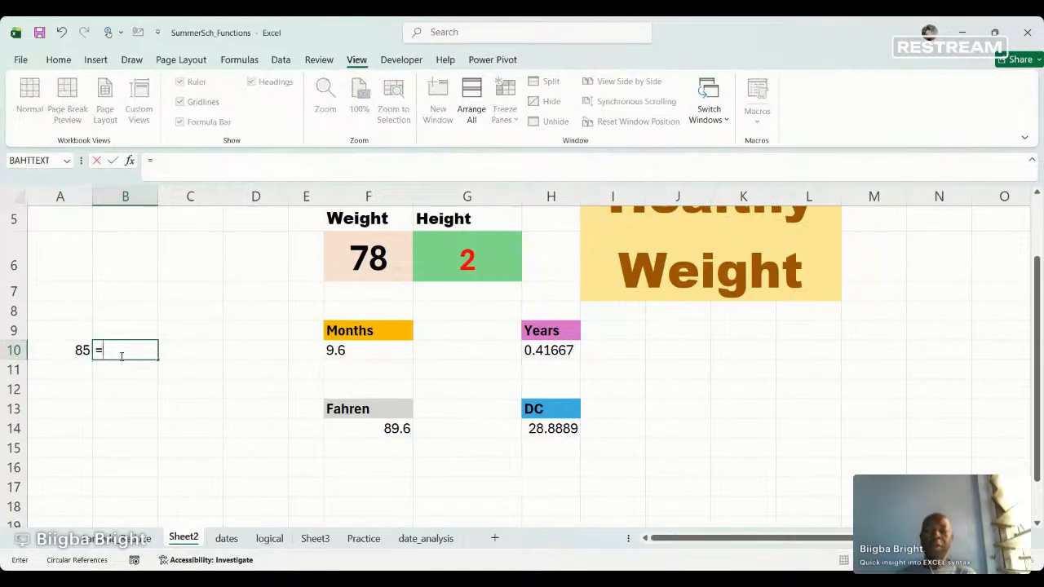
type("fah")
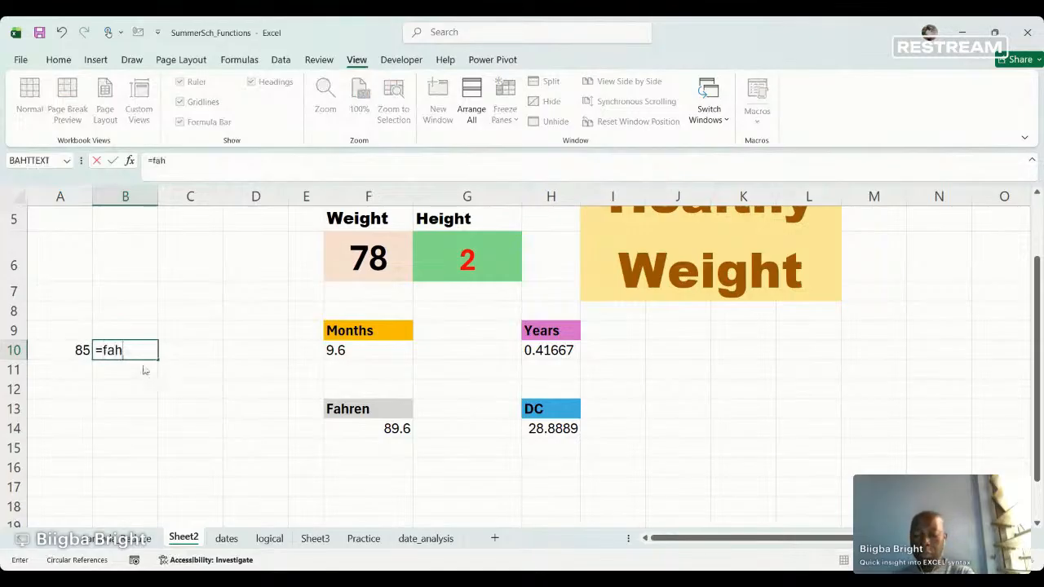
key("Tab")
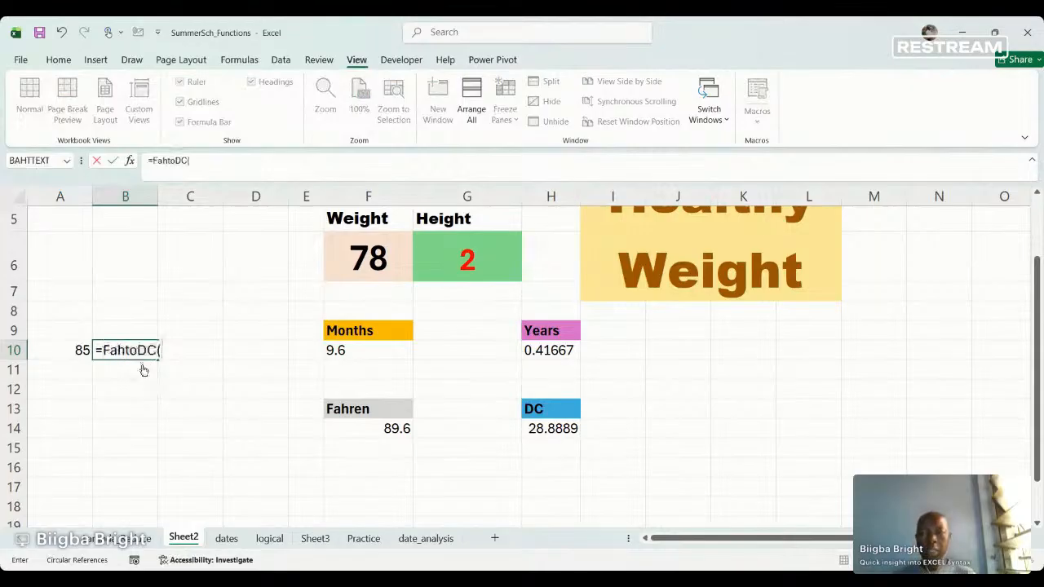
left_click(76, 350)
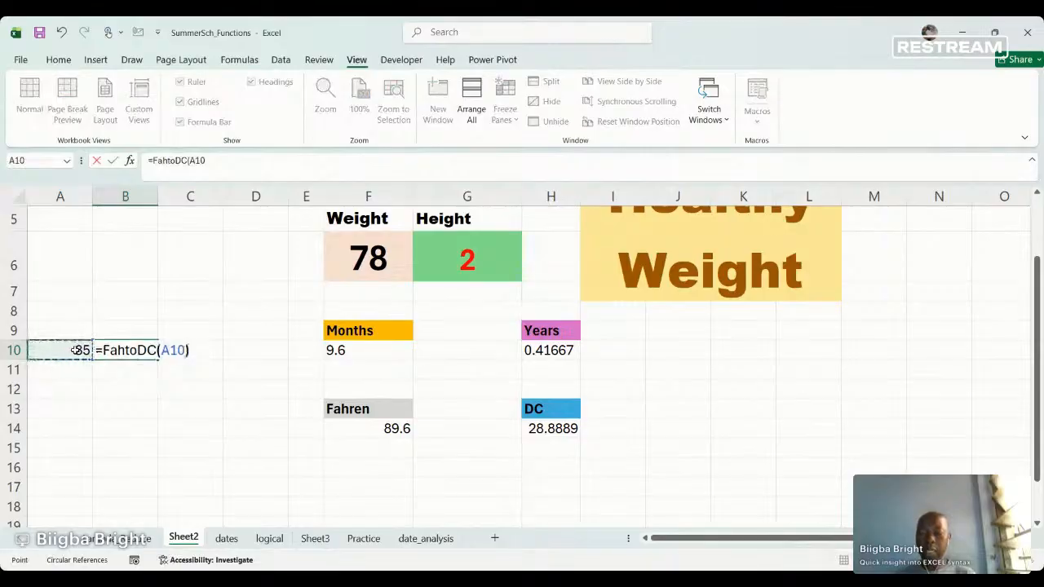
type(")")
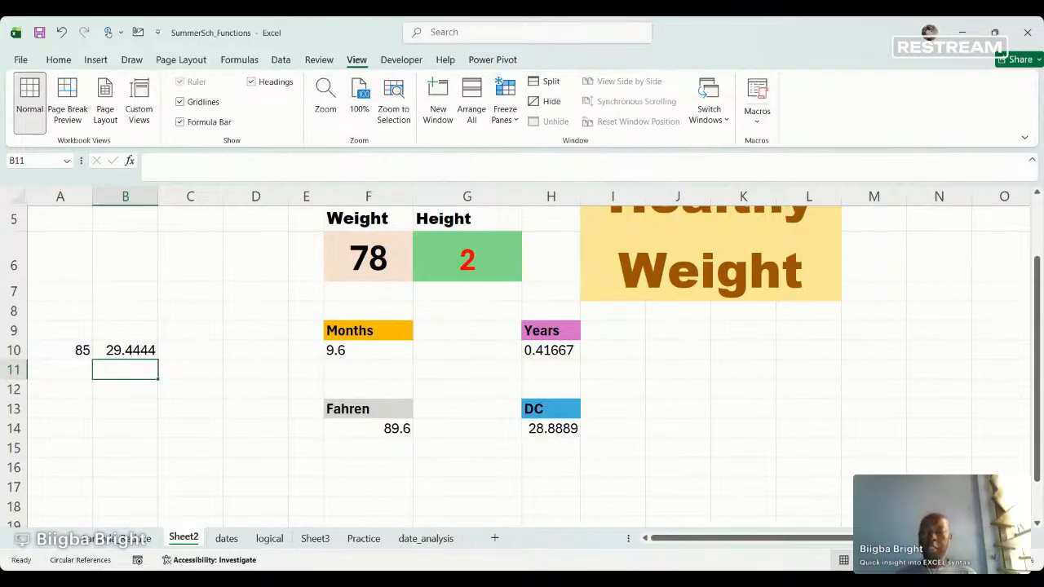
Convert the B10 value back to Fahrenheit in C10 with the custom function formula =DCtoFah(B10).
left_click(182, 350)
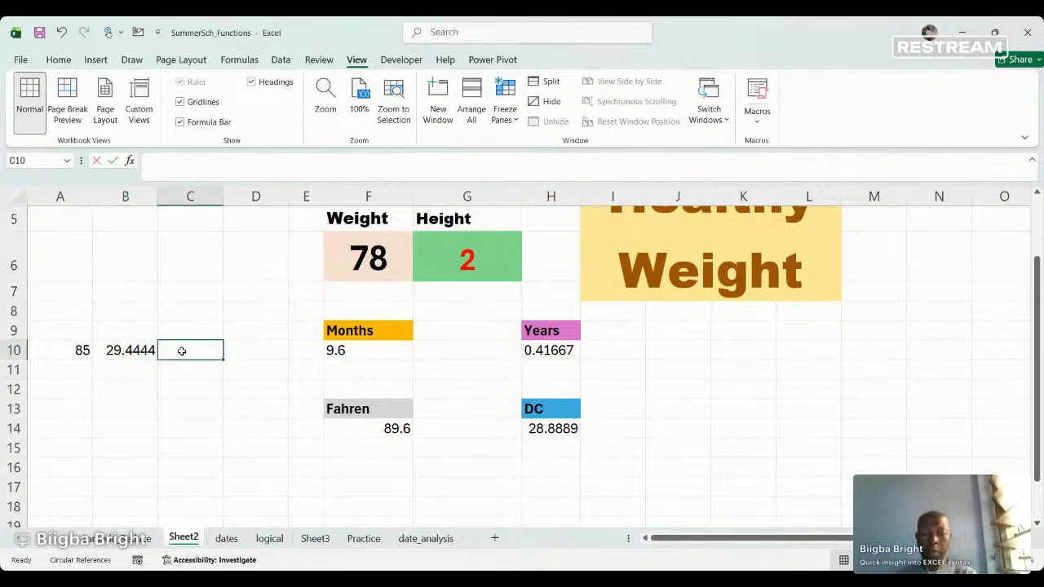
type("=DC")
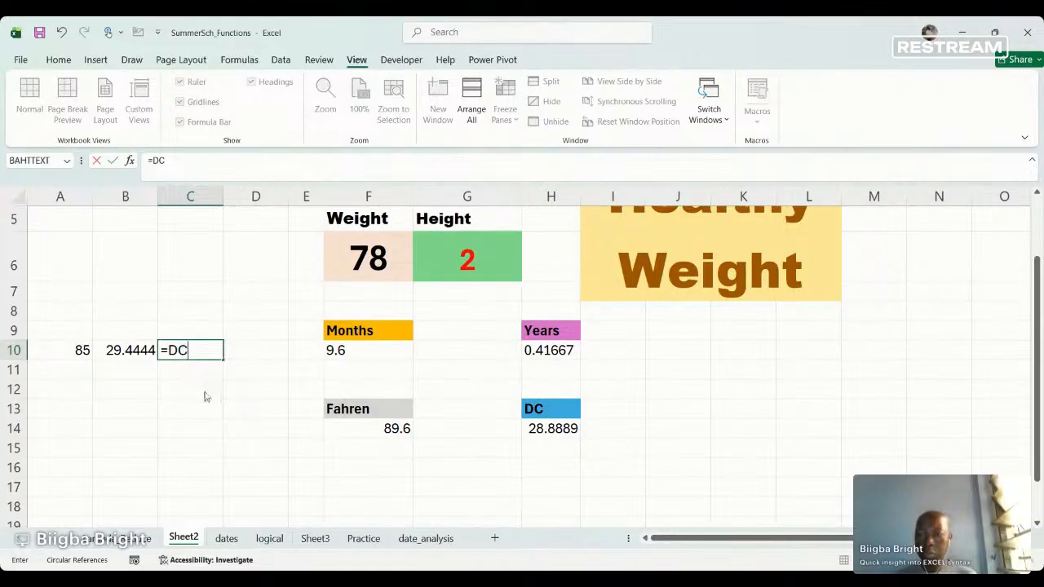
type("toFah(")
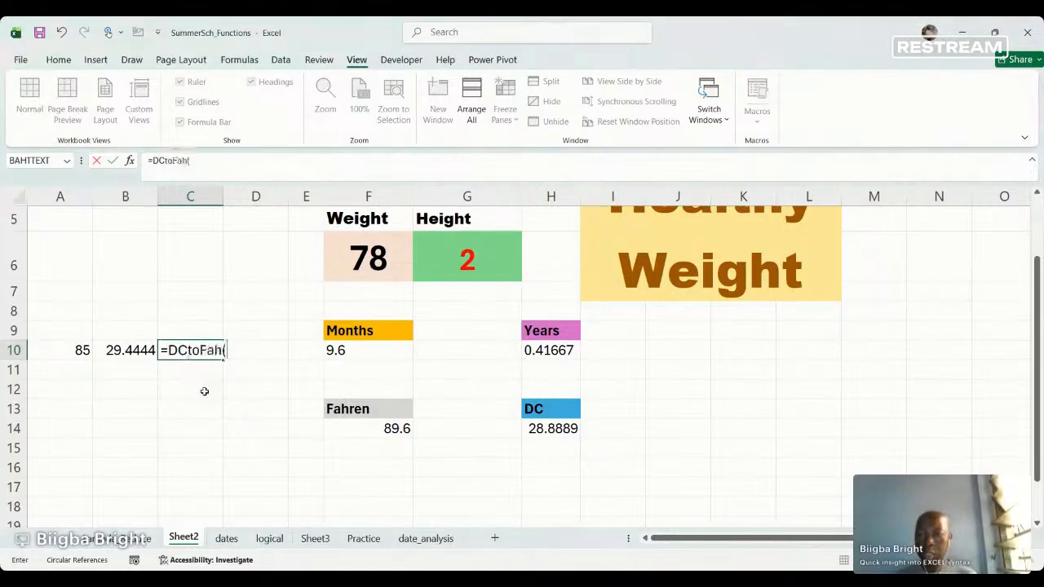
left_click(126, 347)
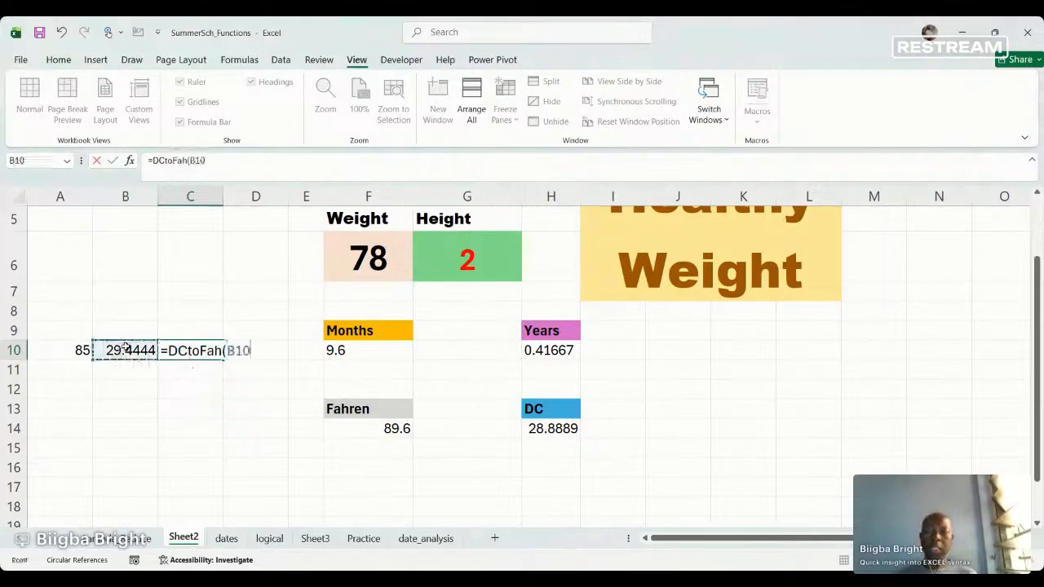
key("Return")
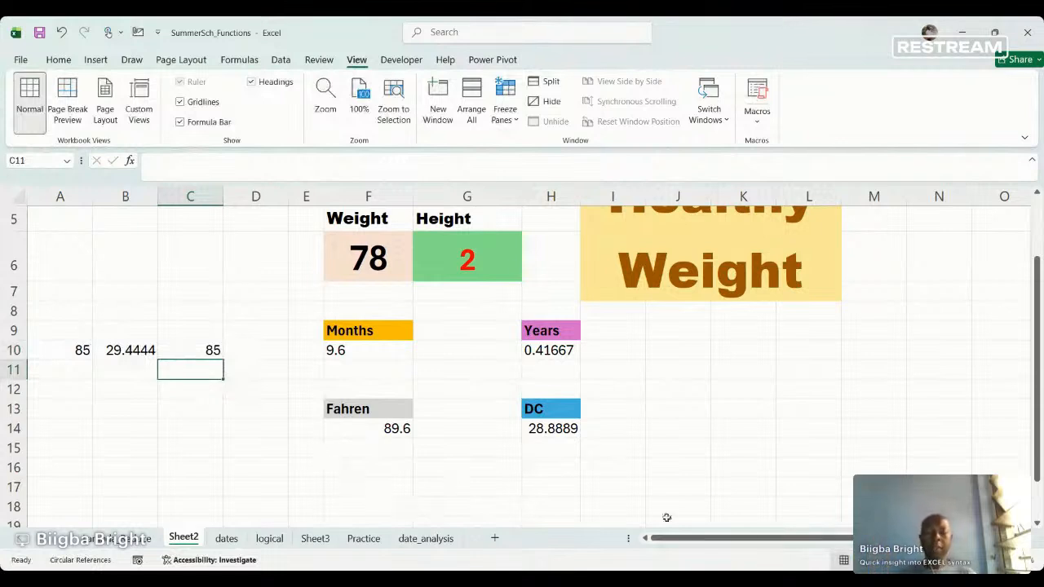
Enter =RANDBETWEEN(60,100) in O2 and fill it down to O12 to generate random test values.
left_click_drag(762, 542, 828, 539)
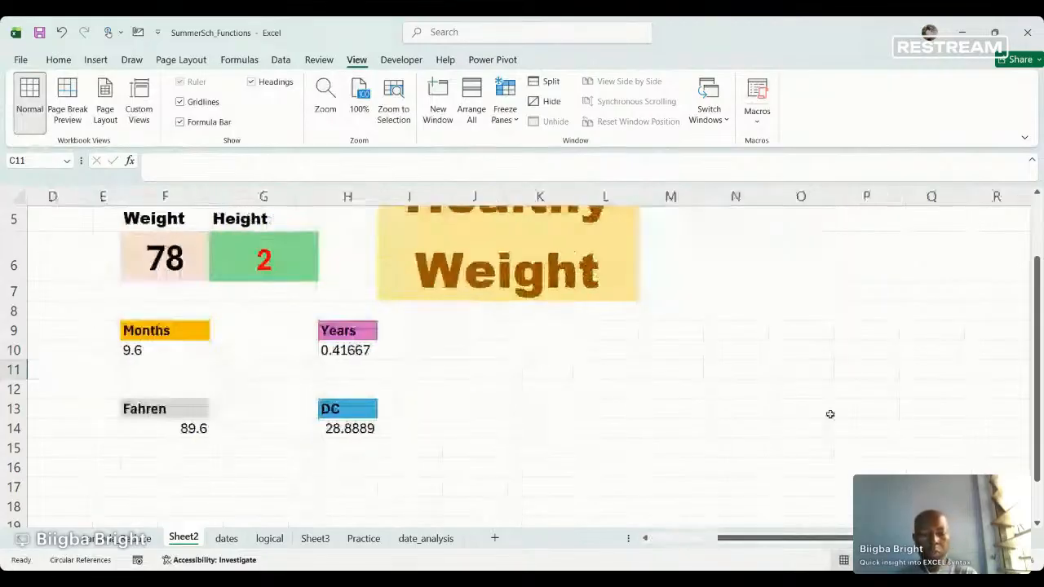
scroll(830, 415, "up", 2)
left_click(799, 235)
type("=rand")
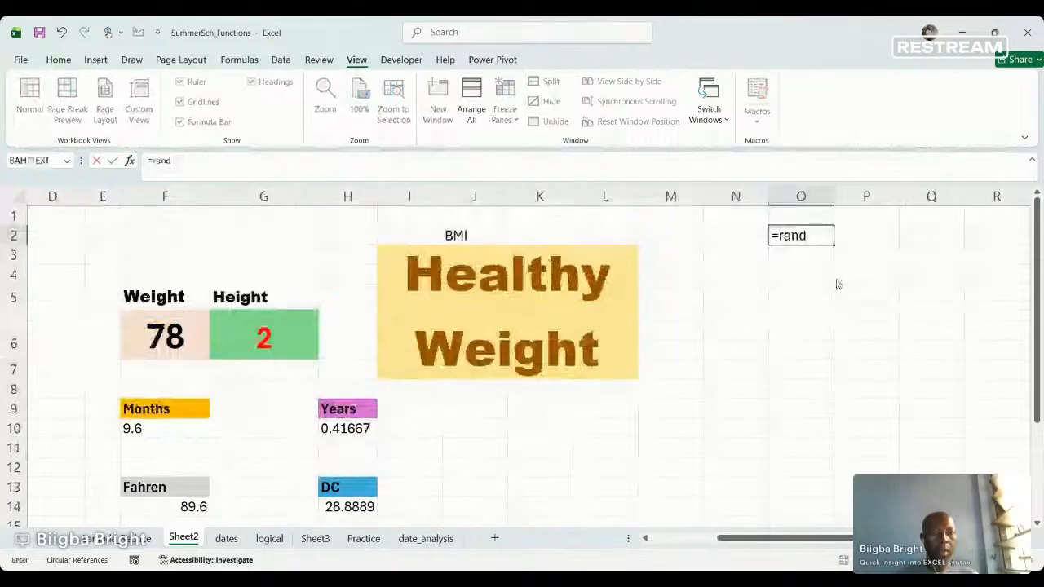
double_click(838, 283)
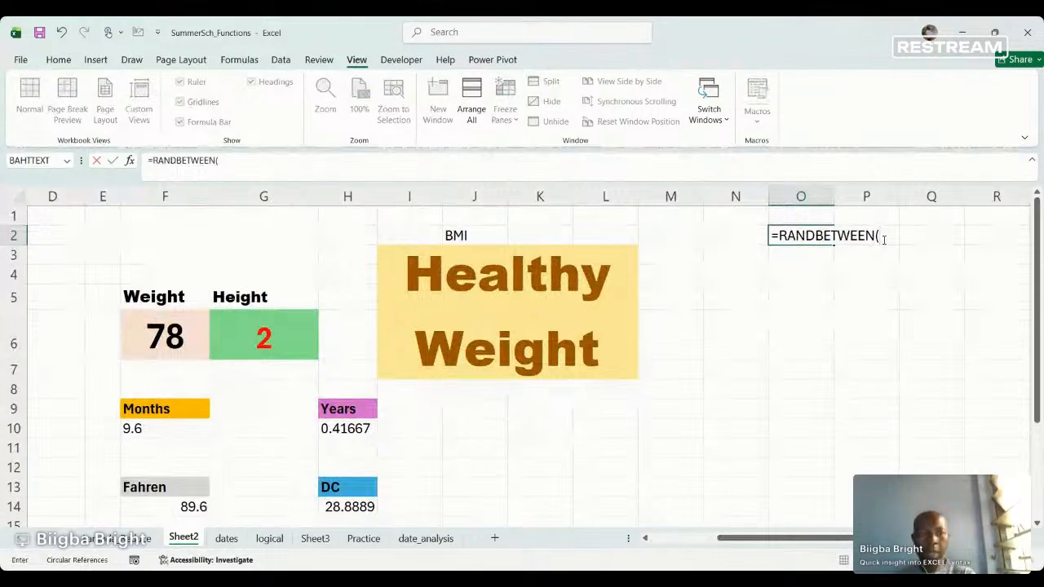
type("60,100)")
key("Return")
left_click(823, 237)
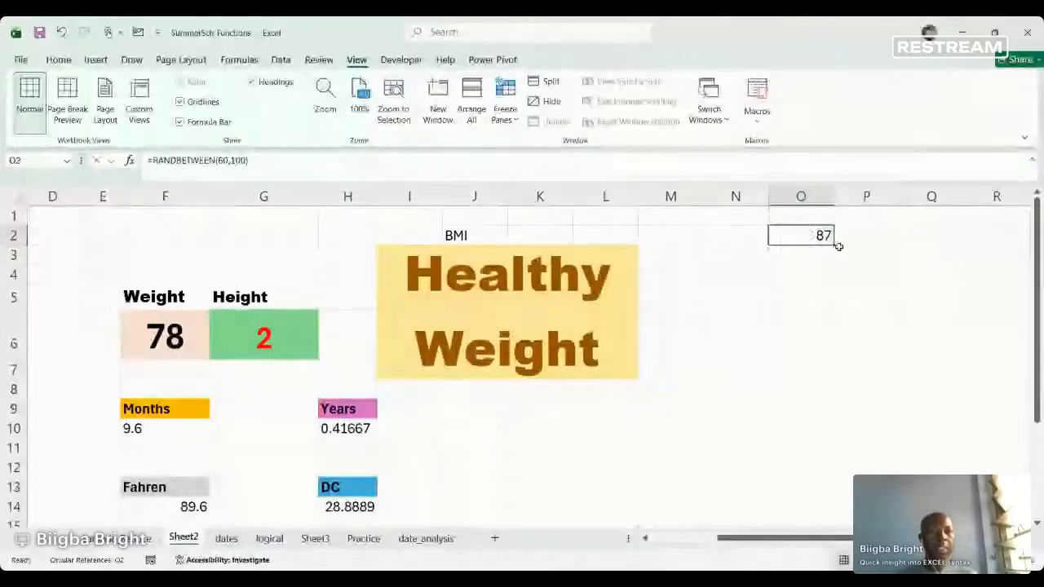
left_click_drag(834, 243, 829, 431)
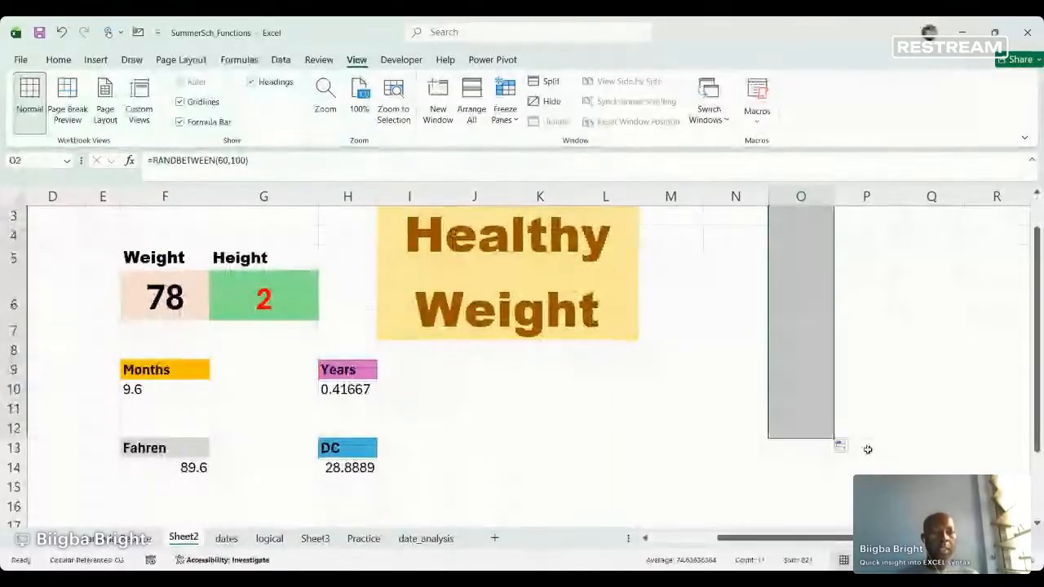
Replace the RANDBETWEEN formulas in O2:O12 with their current values by copying the range and pasting it back as values.
scroll(867, 441, "up", 1)
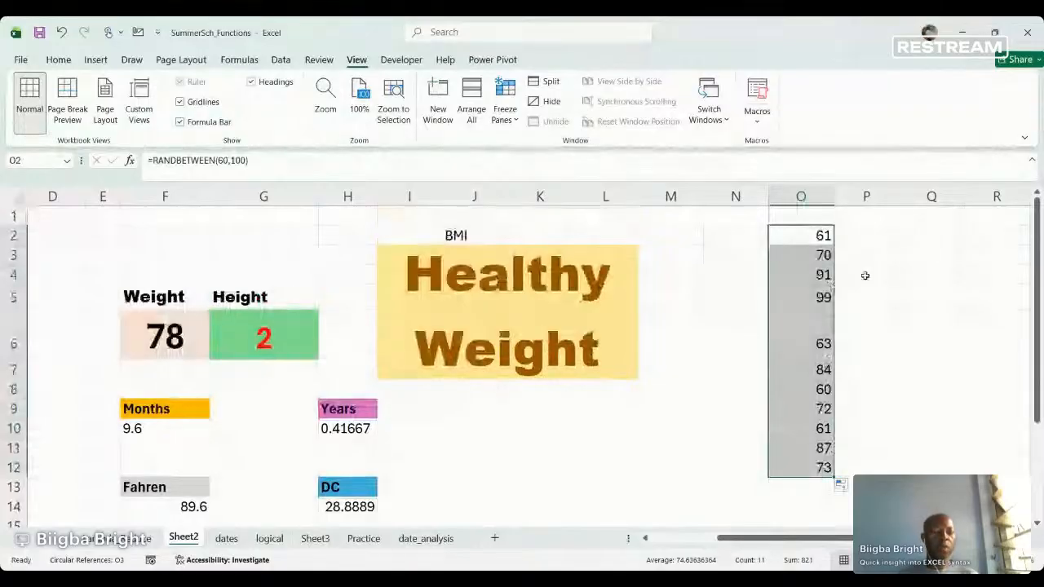
left_click(871, 235)
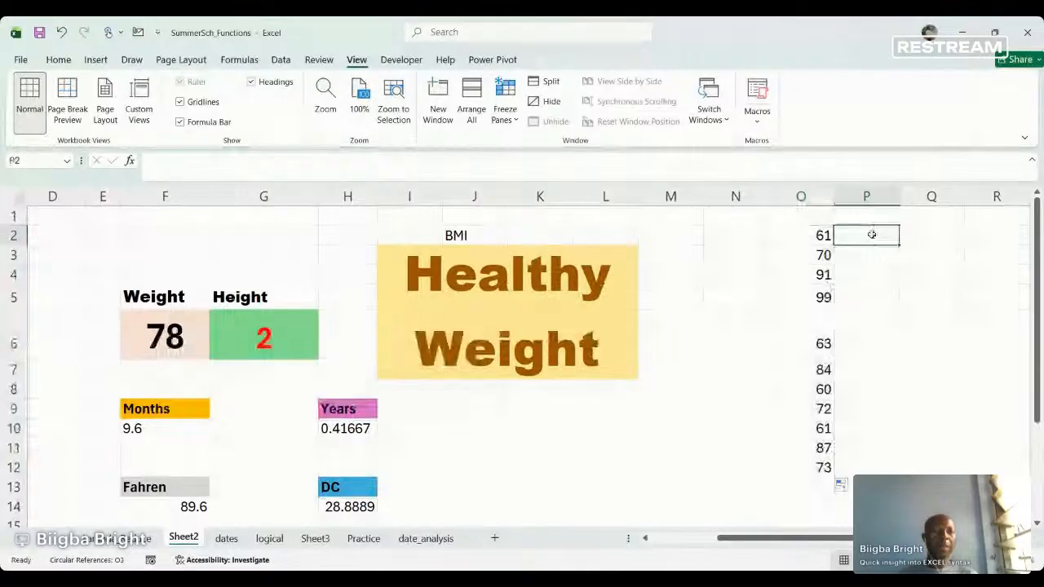
left_click_drag(799, 236, 806, 455)
key("ctrl+c")
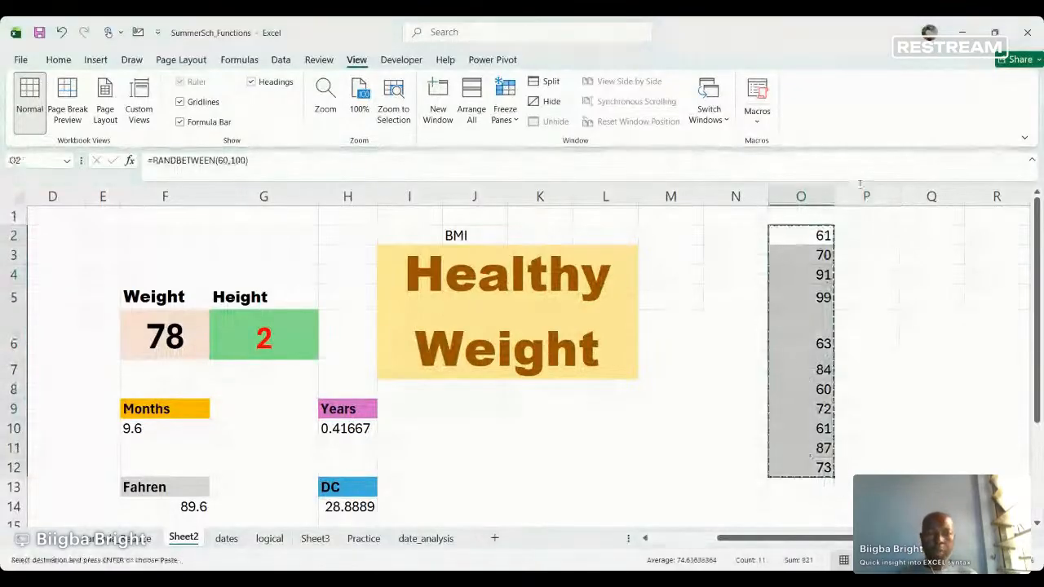
Convert the O2 value to Celsius in P2 with the custom function formula =FahtoDC(O2).
left_click(865, 237)
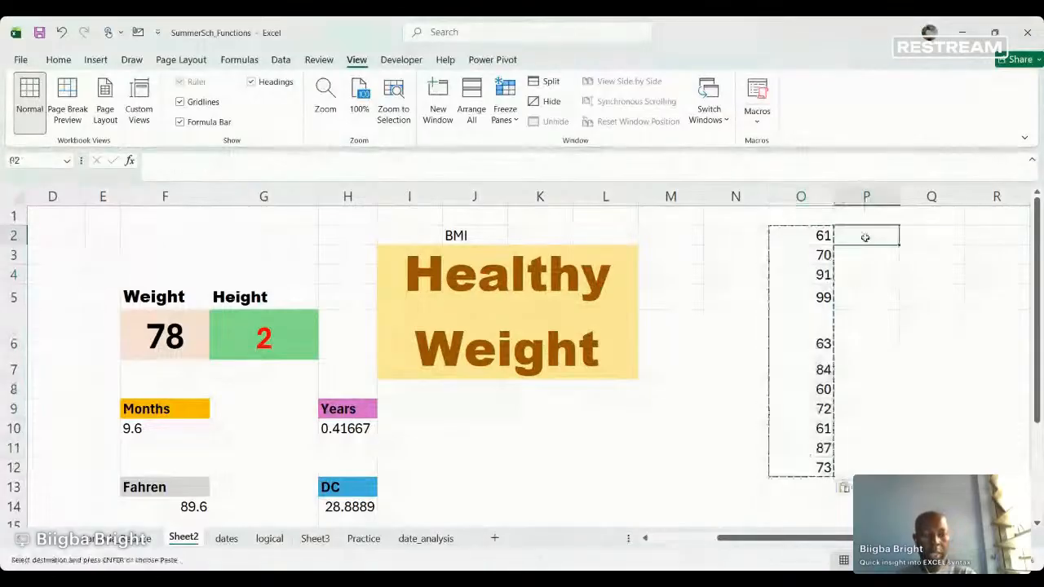
type("=")
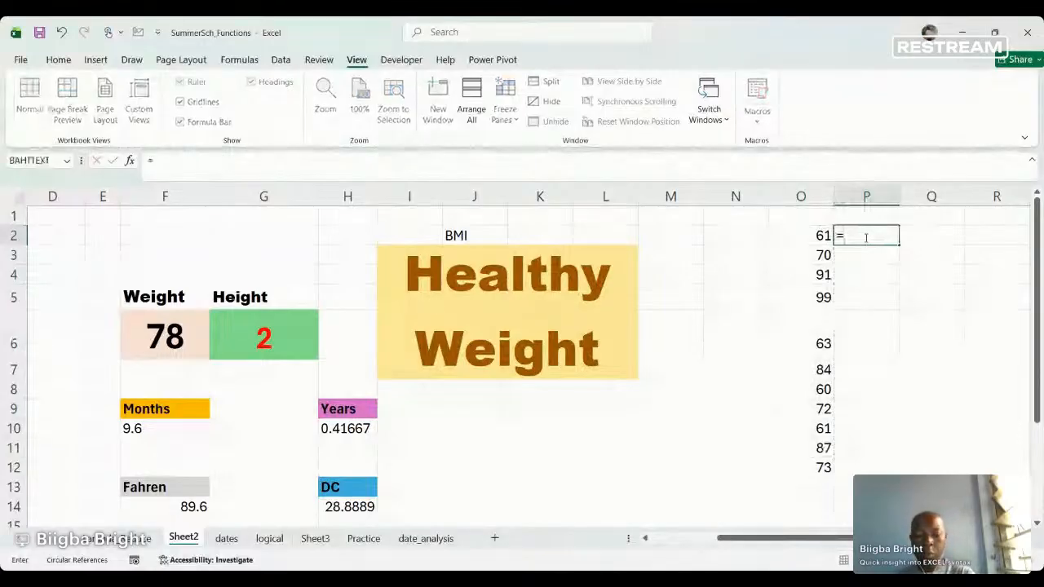
type("=fah")
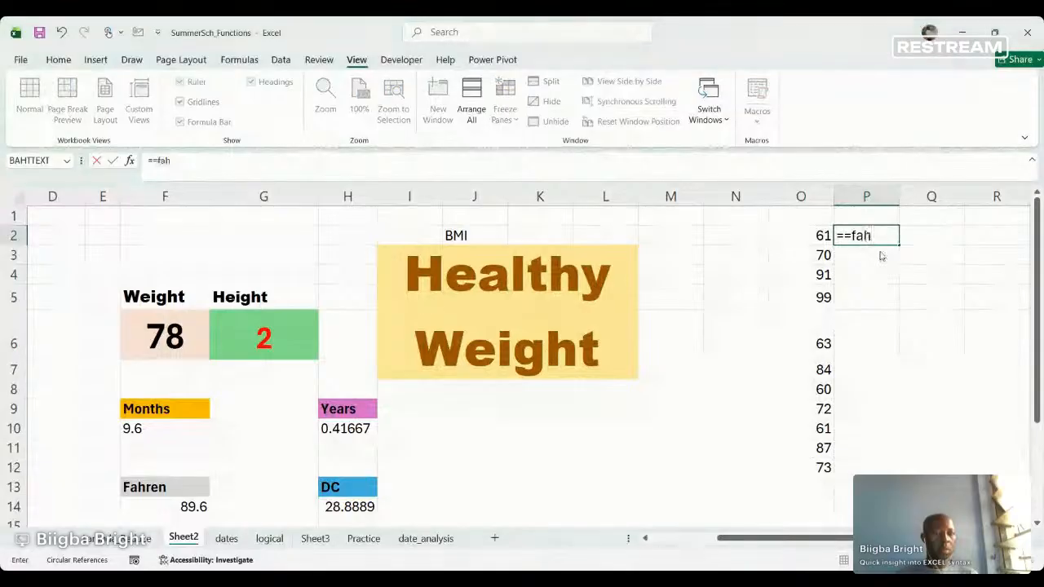
key("Tab")
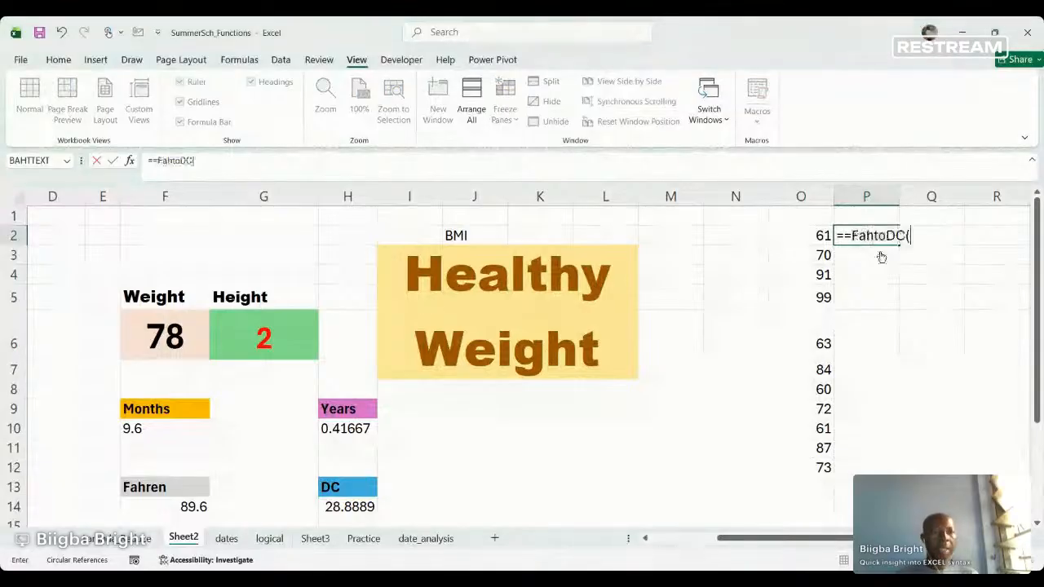
left_click(813, 235)
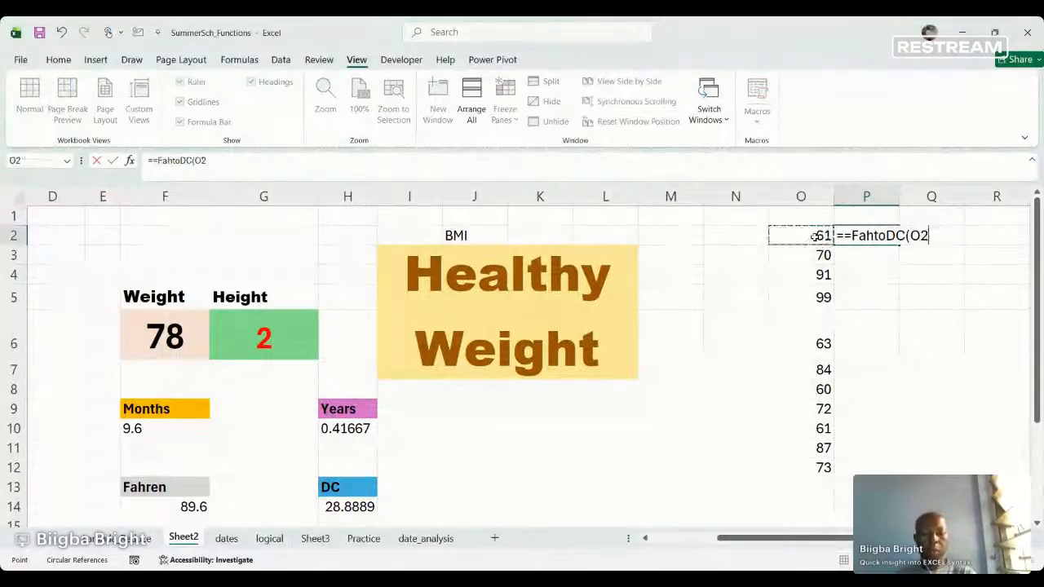
type(")")
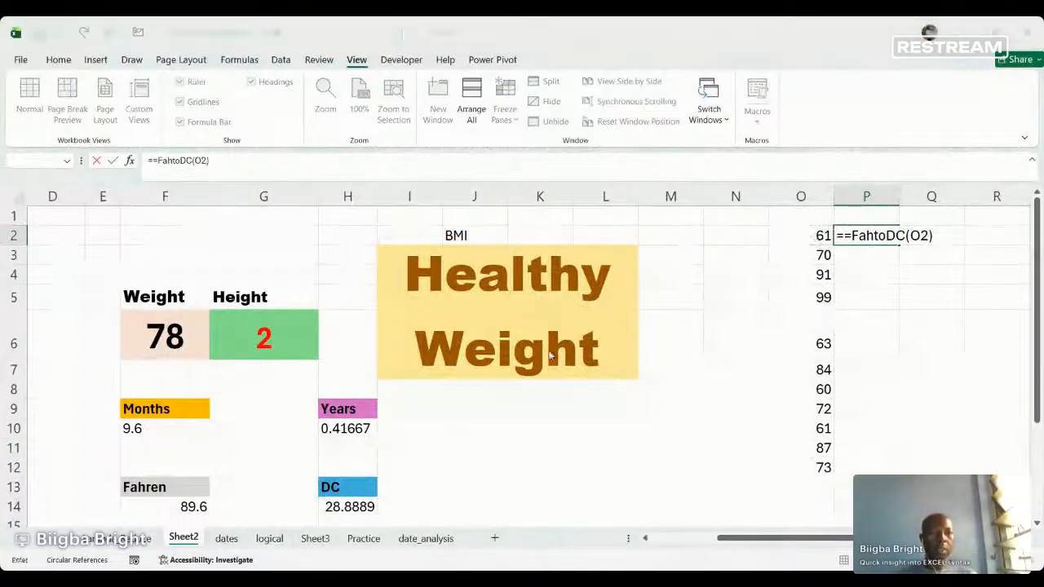
key("Return")
double_click(897, 236)
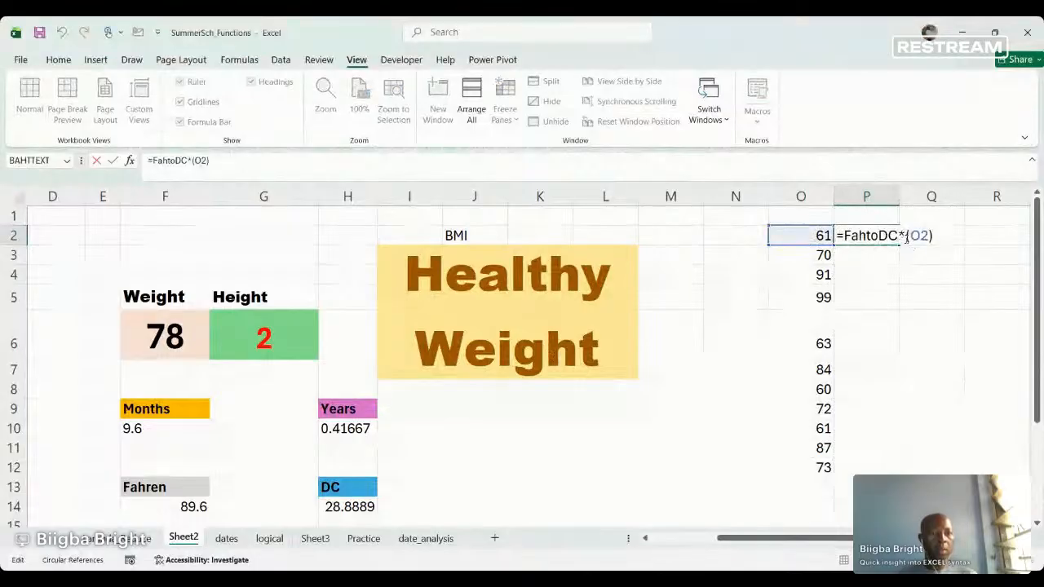
key("BackSpace")
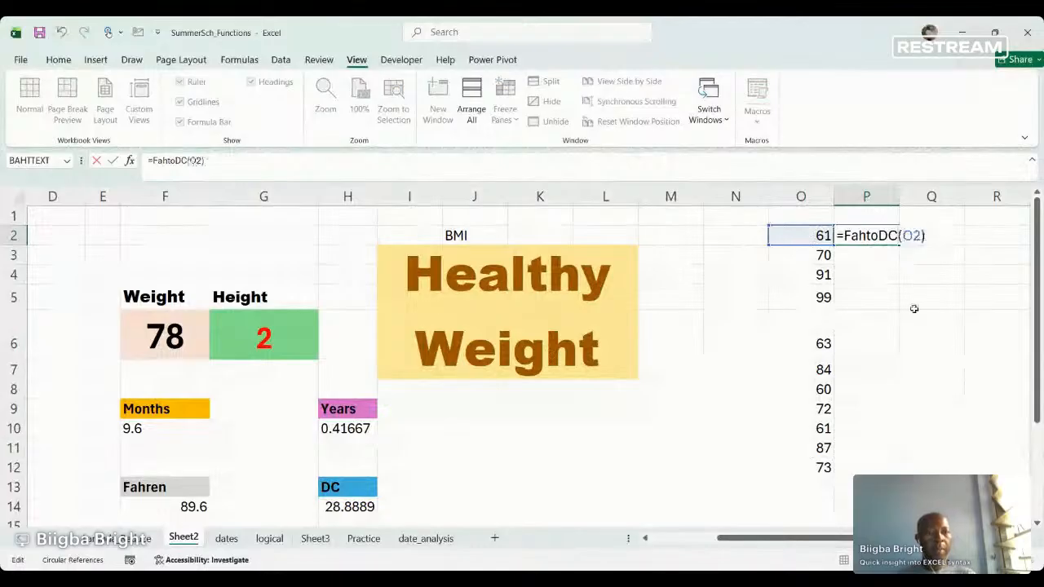
key("Return")
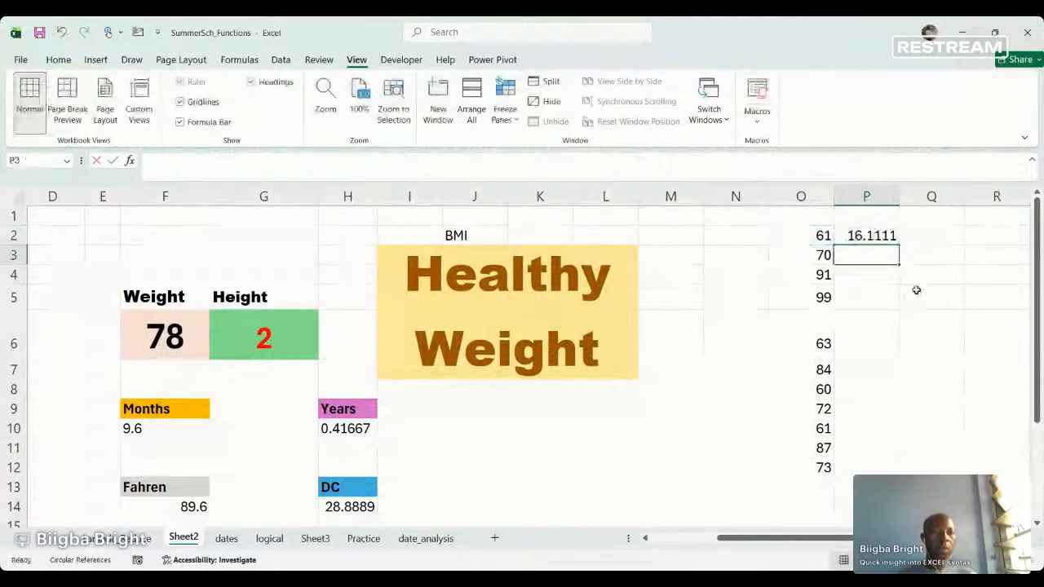
Fill the P2 conversion formula down to P12 alongside the test values.
left_click(870, 234)
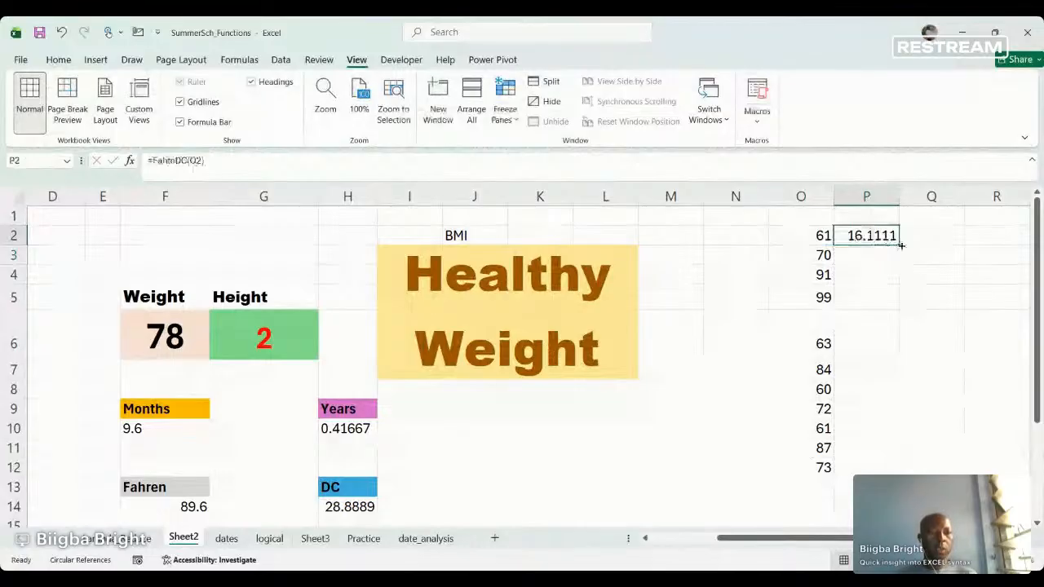
double_click(901, 244)
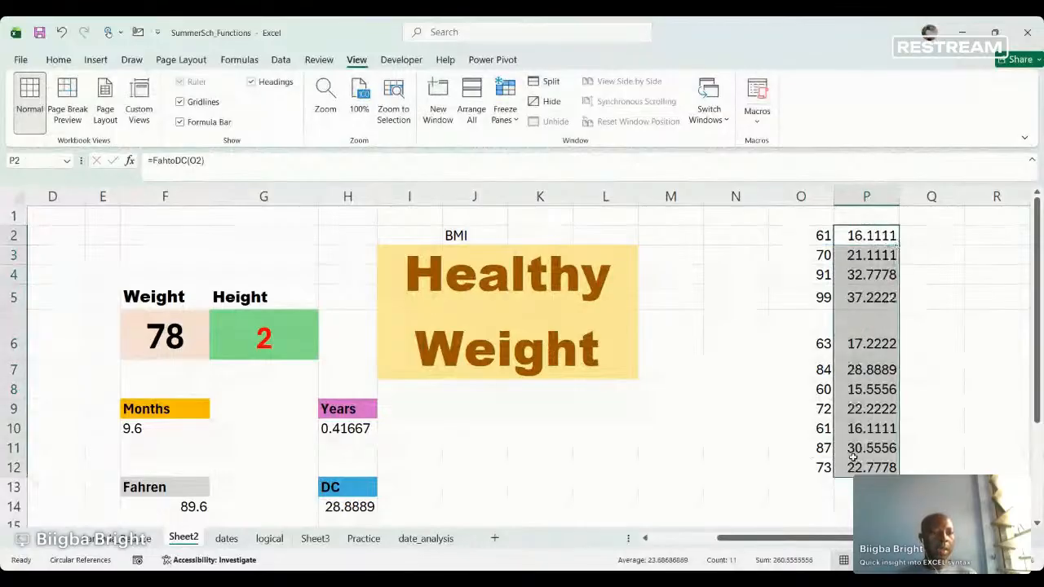
left_click(807, 454)
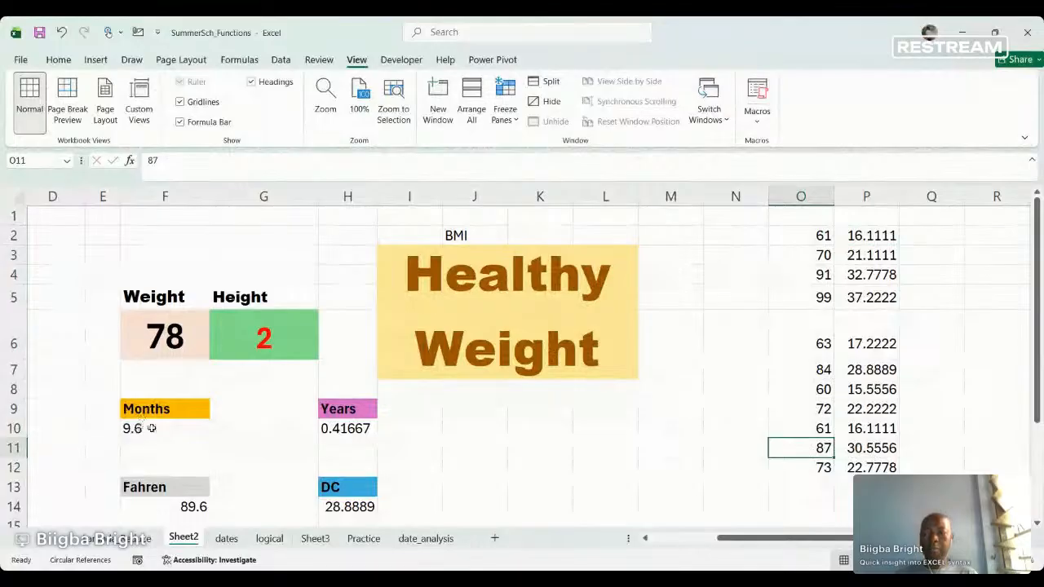
Test the custom years-to-months function in J10 with the formula =YearsToMonths.
left_click(480, 427)
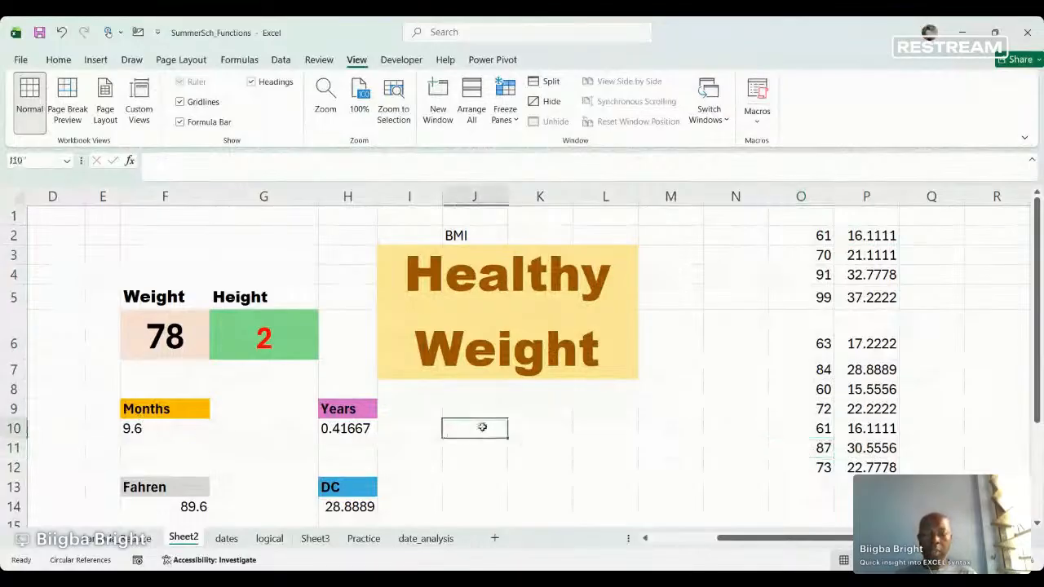
type("=")
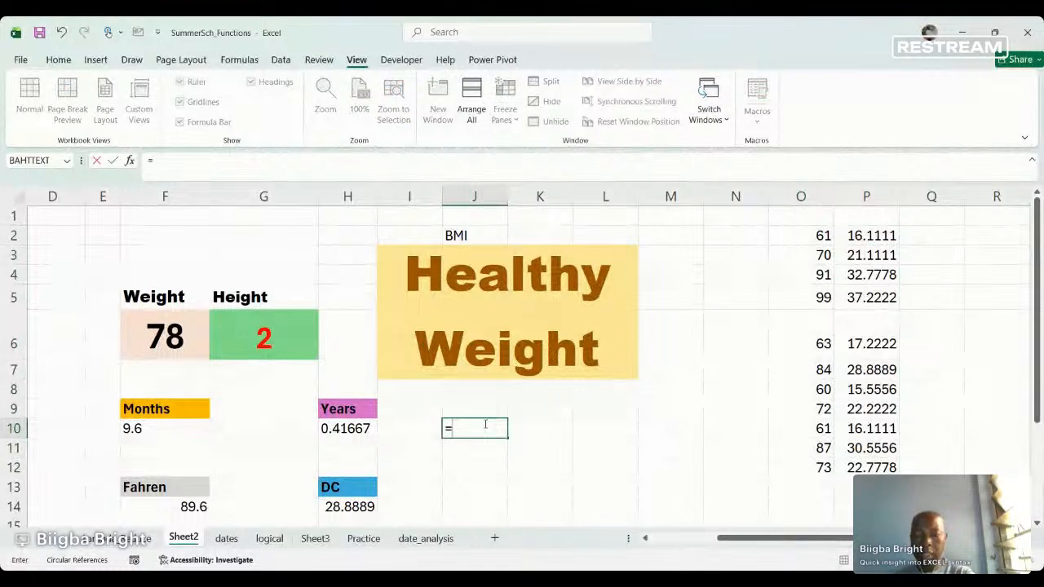
type("yea")
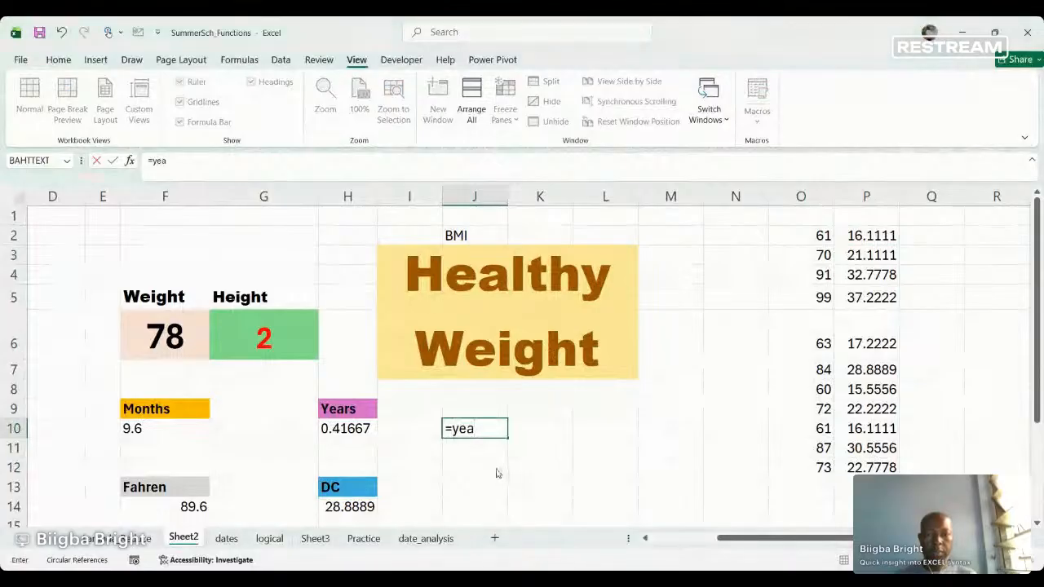
key("Tab")
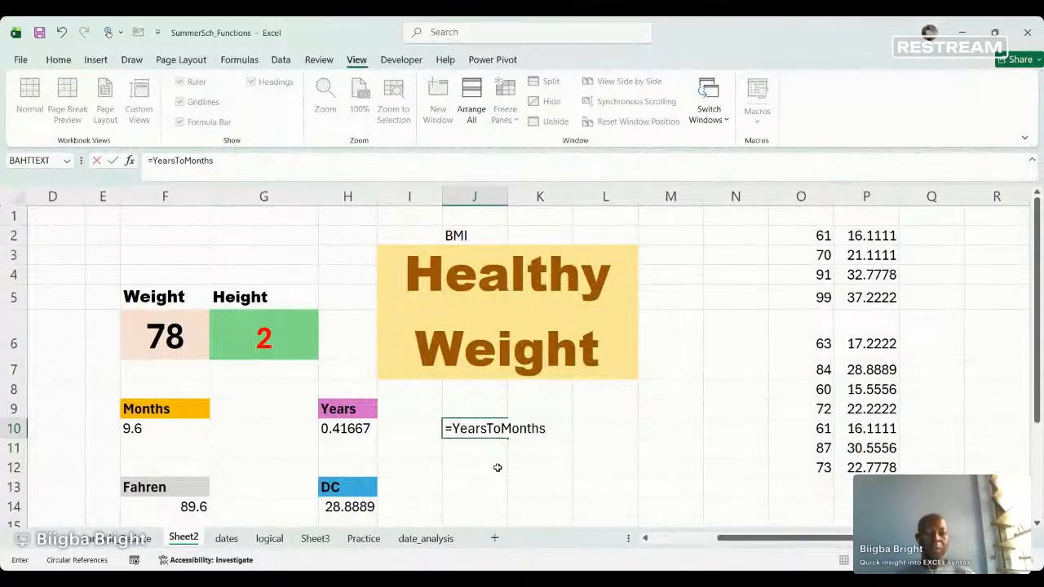
key("Return")
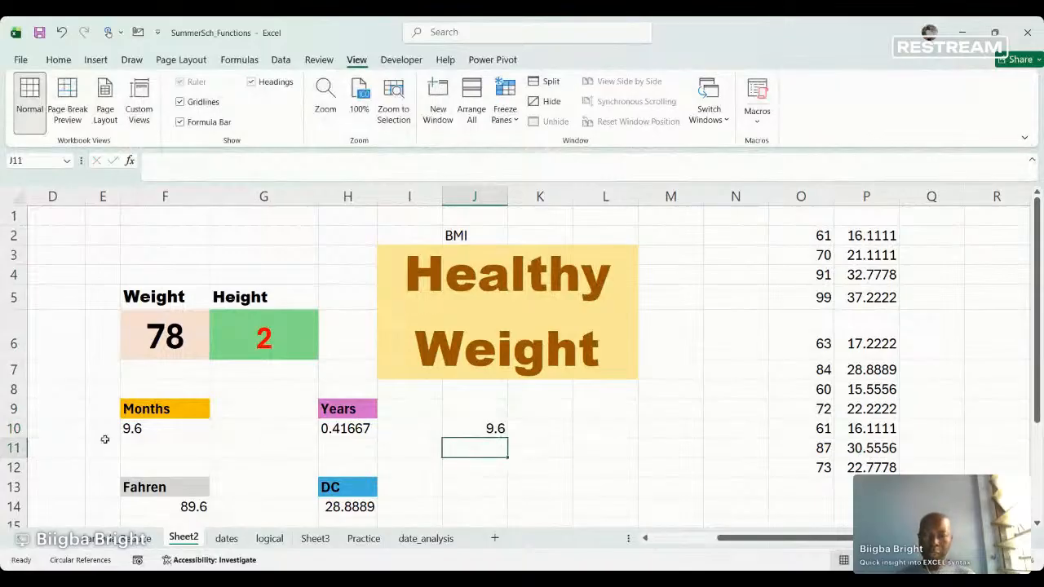
Inspect the LAMBDA formula in the Months cell F10 and the custom function formula in P2.
left_click(138, 430)
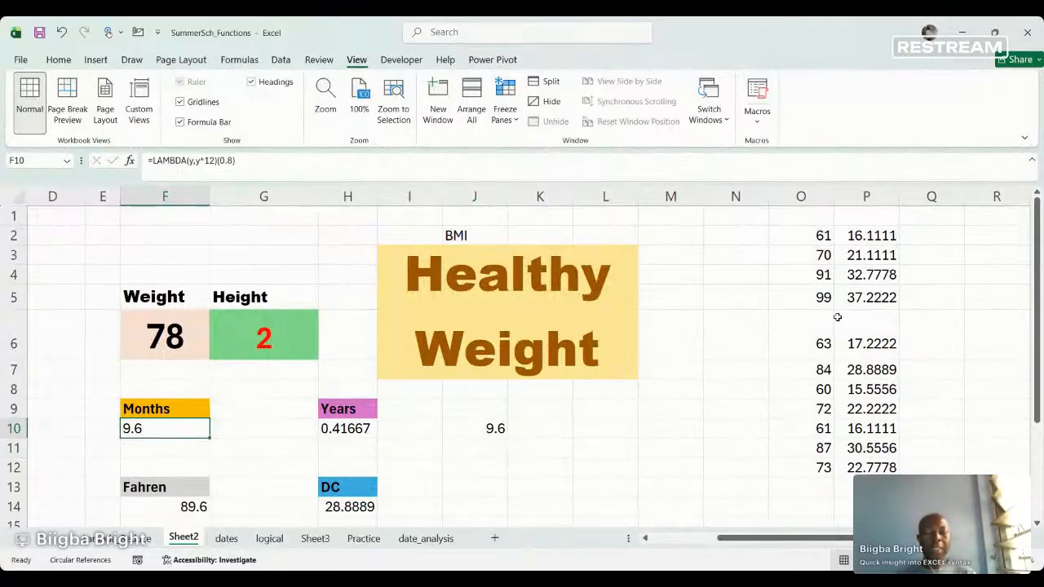
left_click(754, 411)
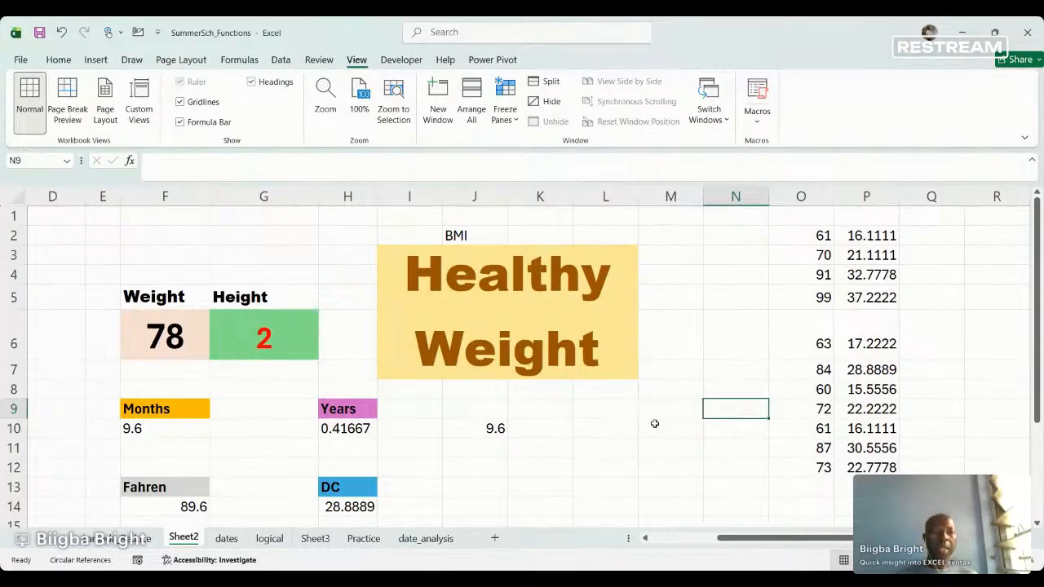
left_click(878, 235)
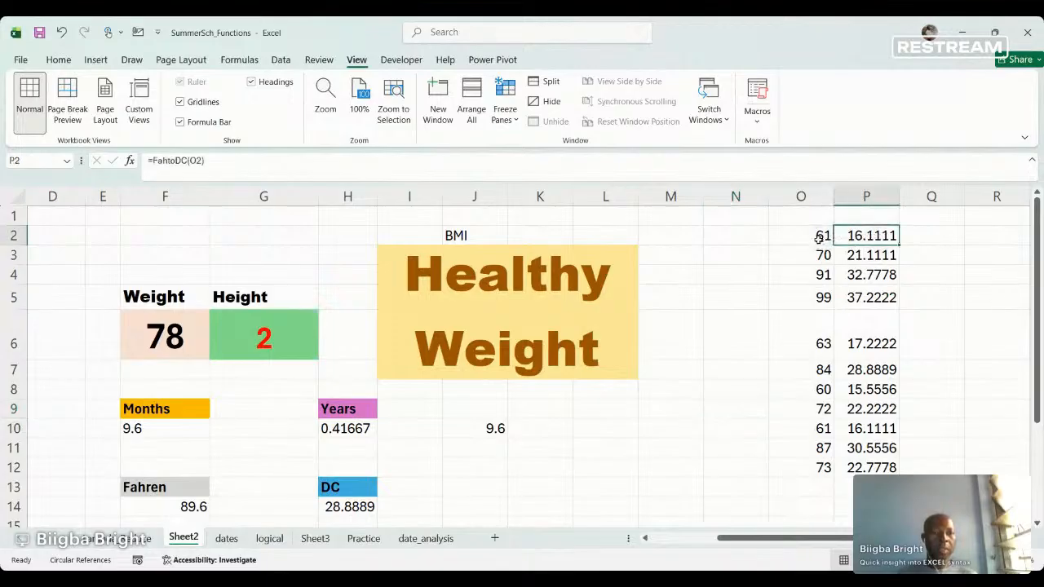
double_click(864, 235)
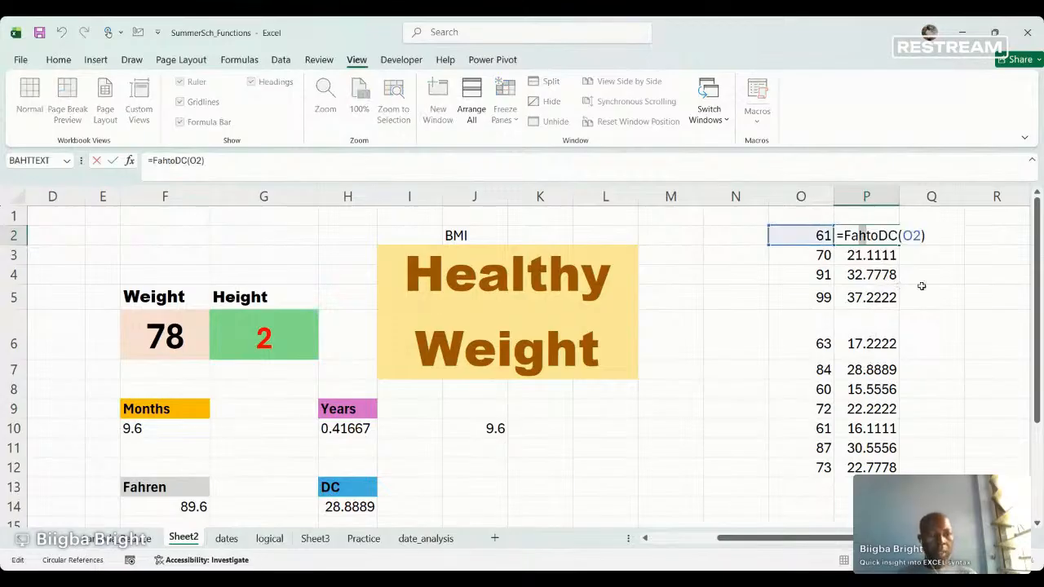
key("Return")
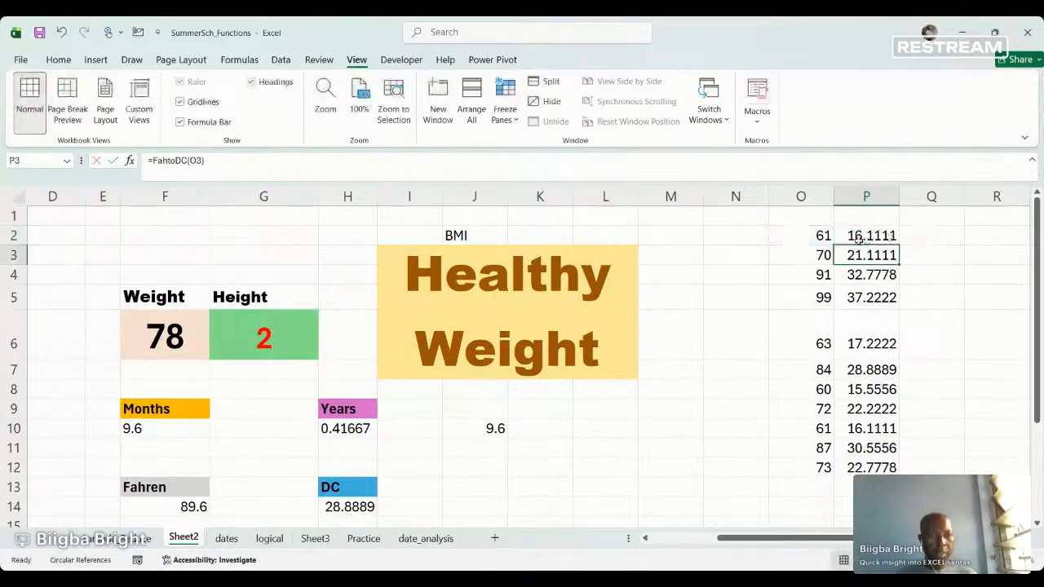
Reduce the displayed Celsius values in P2:P12 to one decimal place.
left_click_drag(859, 238, 869, 466)
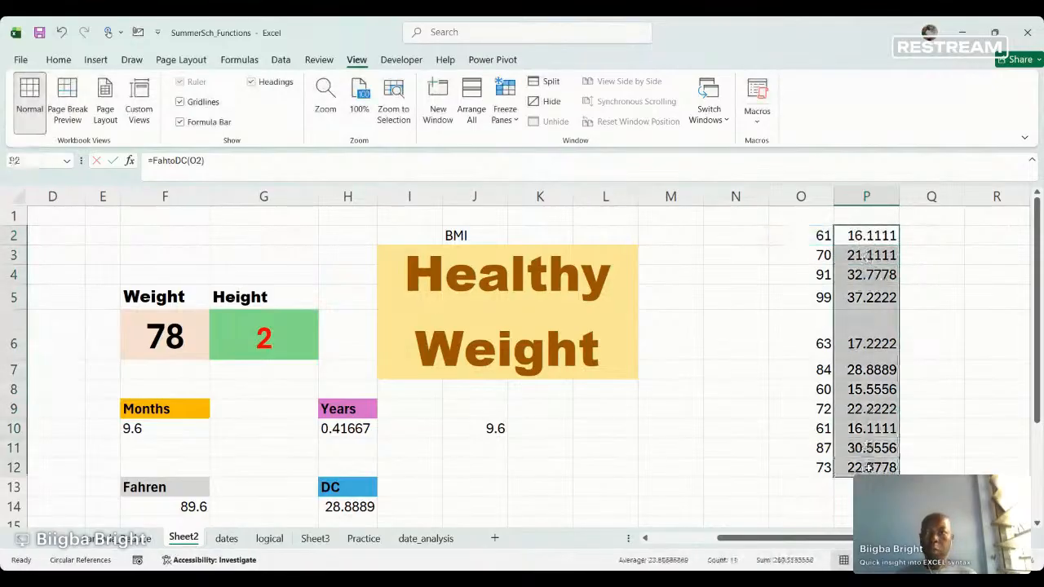
left_click(58, 60)
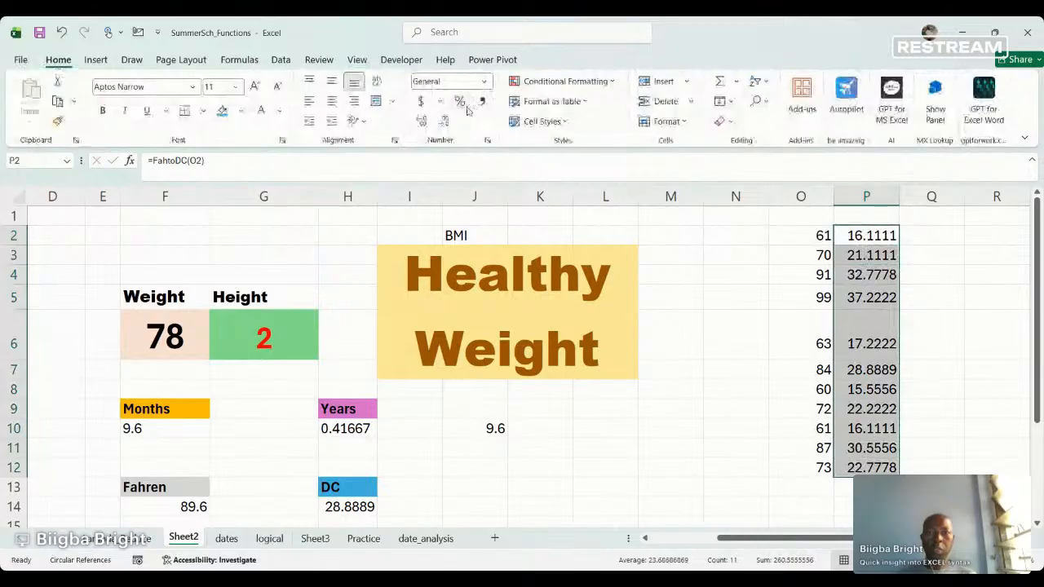
left_click(444, 120)
left_click(444, 121)
left_click(444, 121)
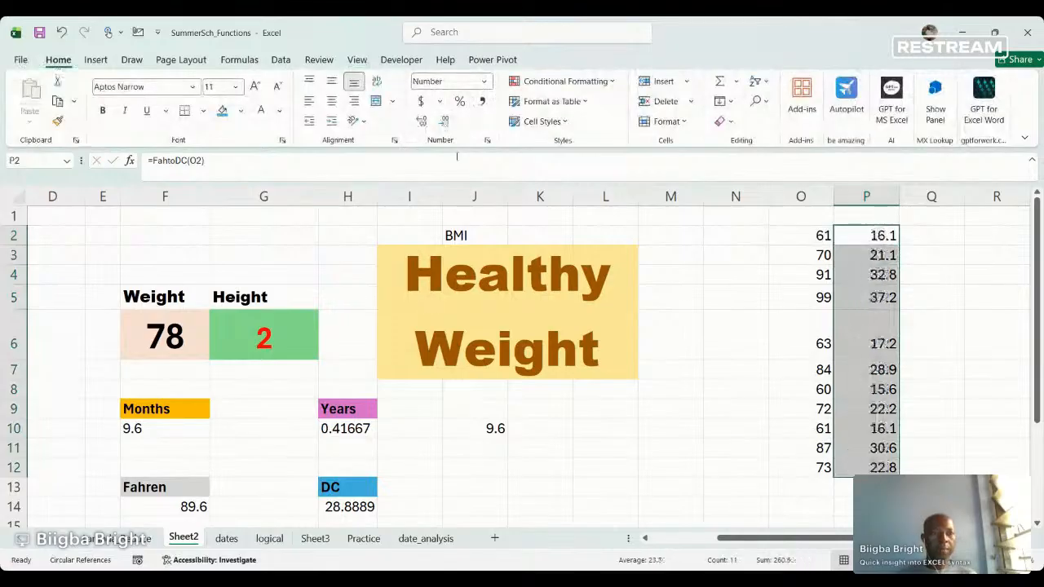
left_click(865, 369)
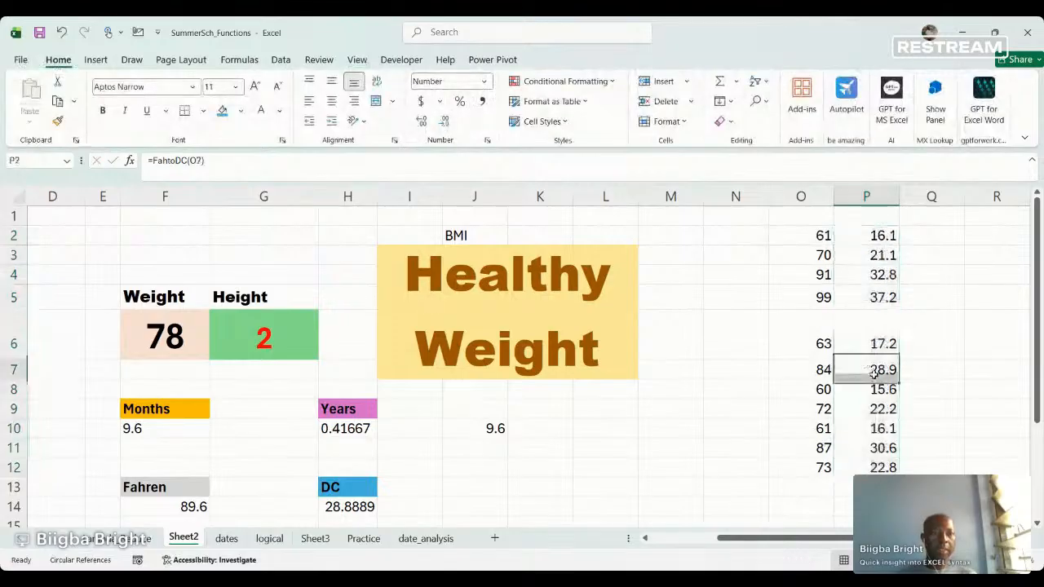
left_click(925, 239)
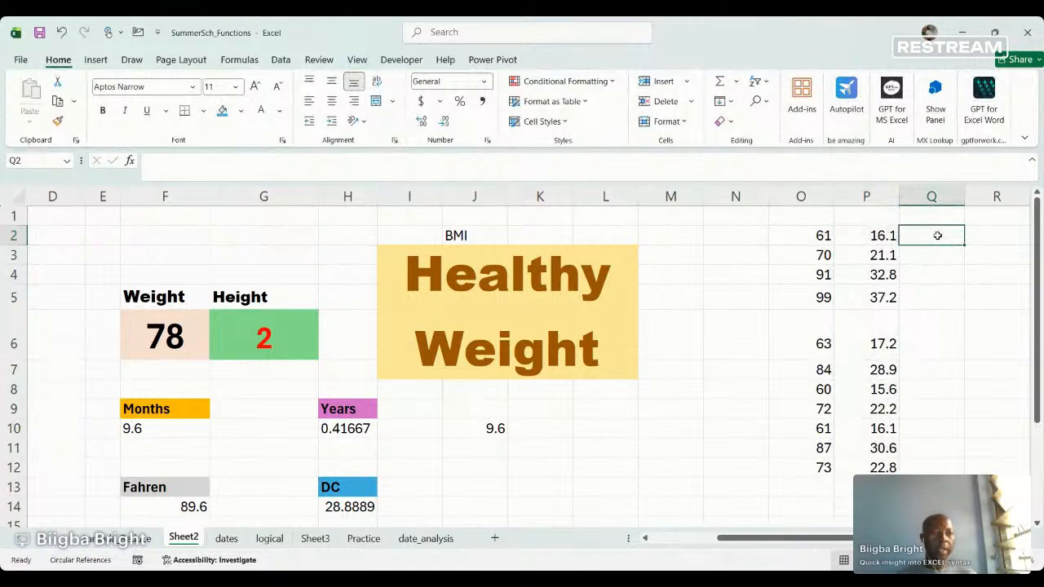
type("=")
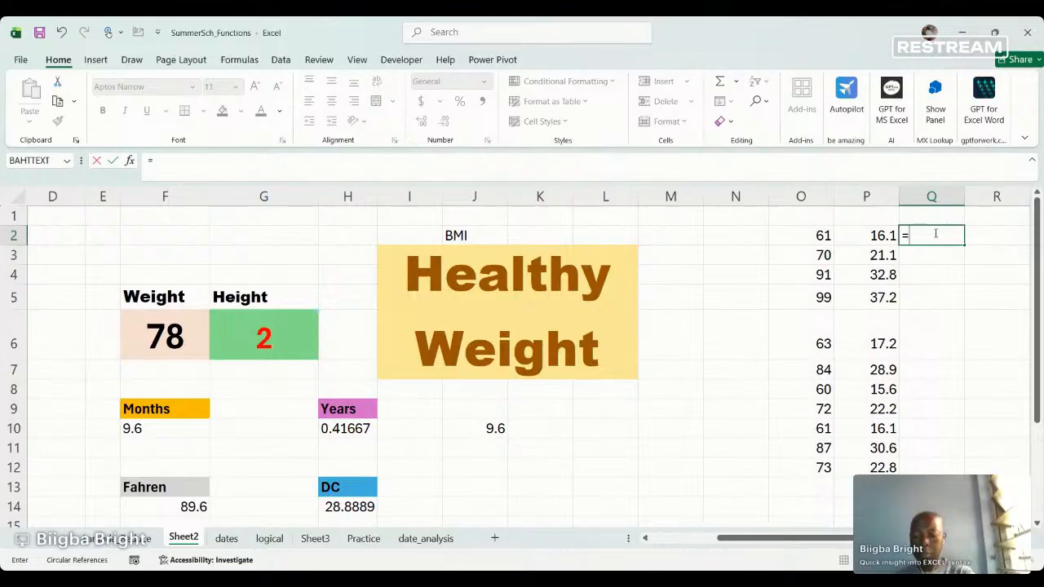
type("DC")
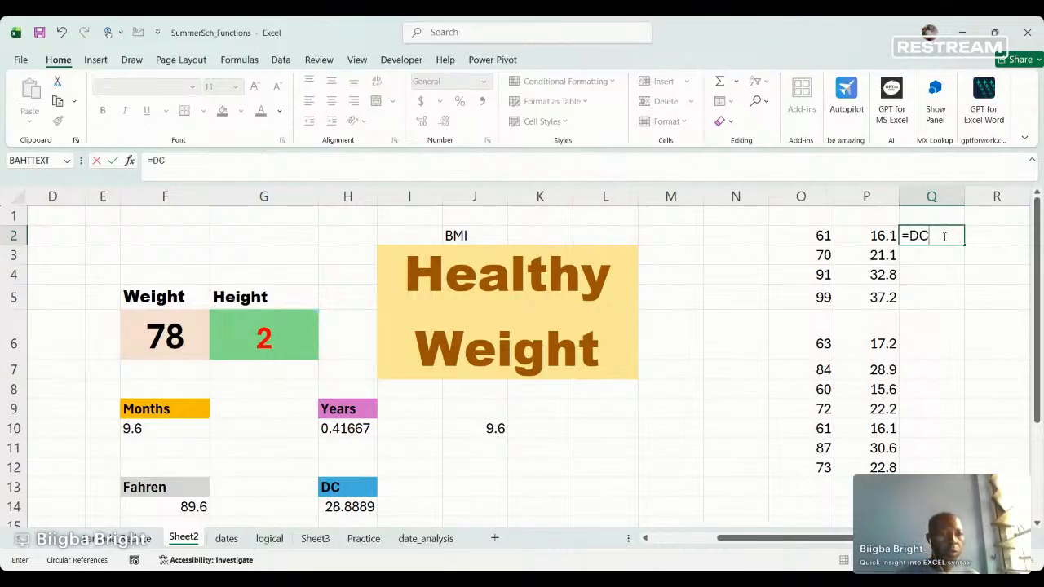
key("Return")
left_click(943, 276)
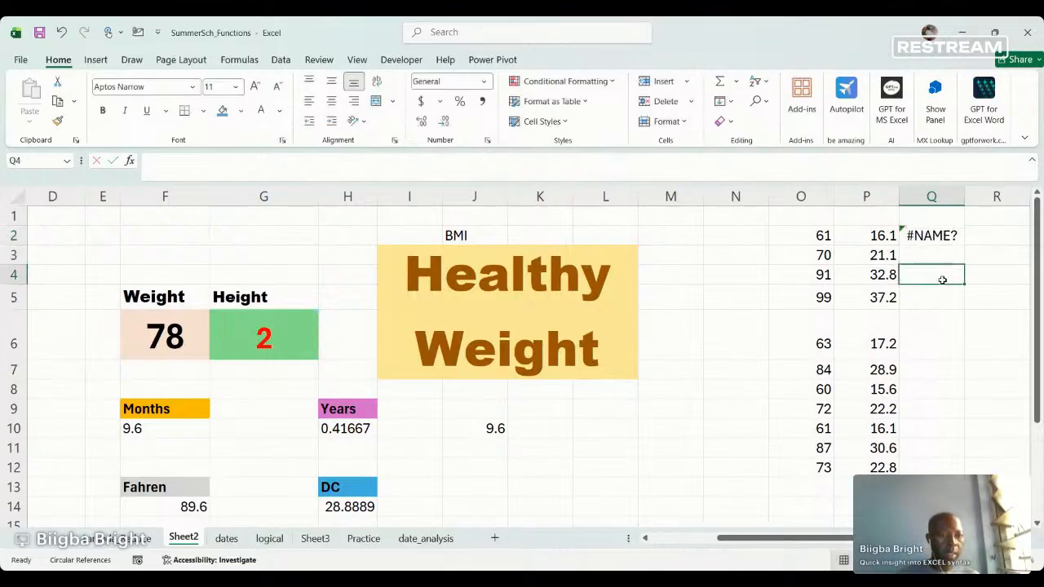
Replace the Q2 formula with =DCtoFah(P2) and fill it down to Q12 beside the Celsius values.
double_click(934, 237)
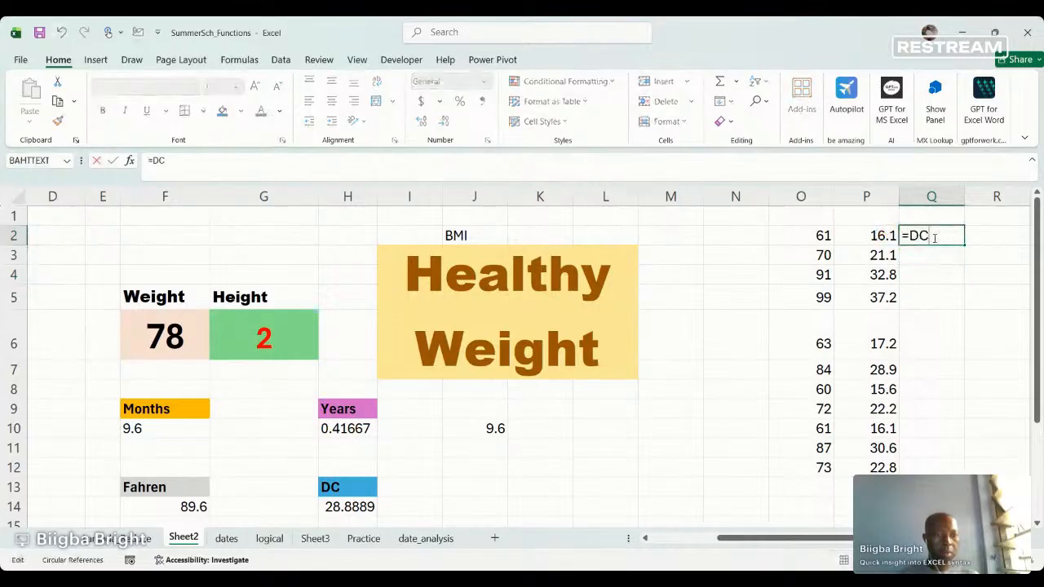
key("BackSpace")
key("BackSpace")
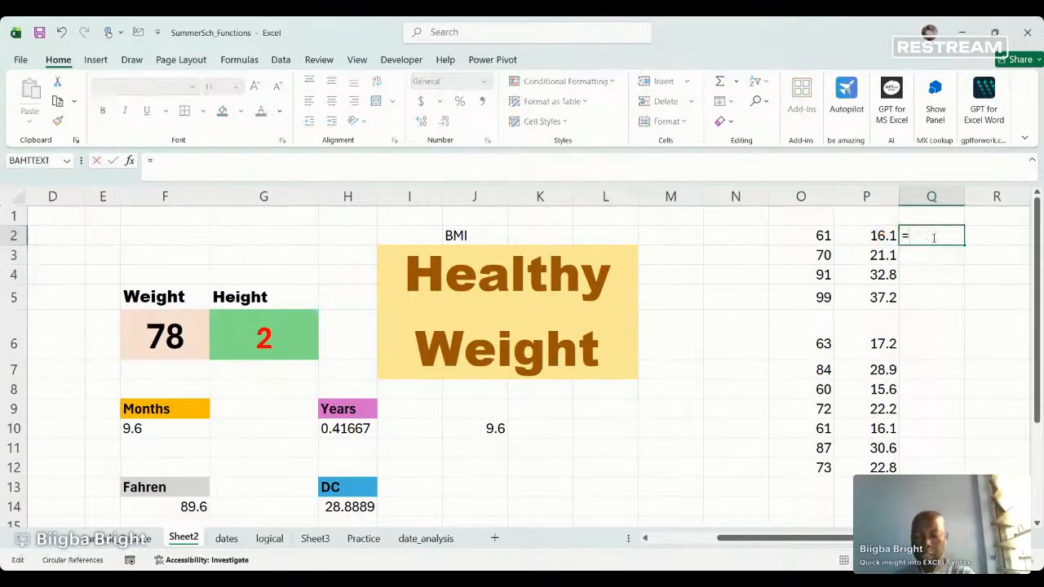
type("DC")
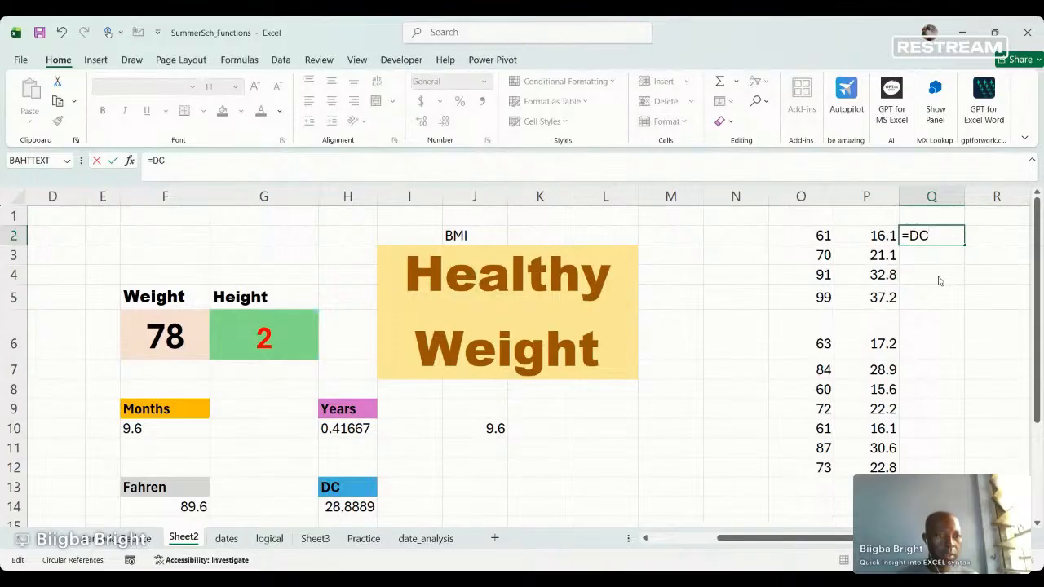
type("toFah(")
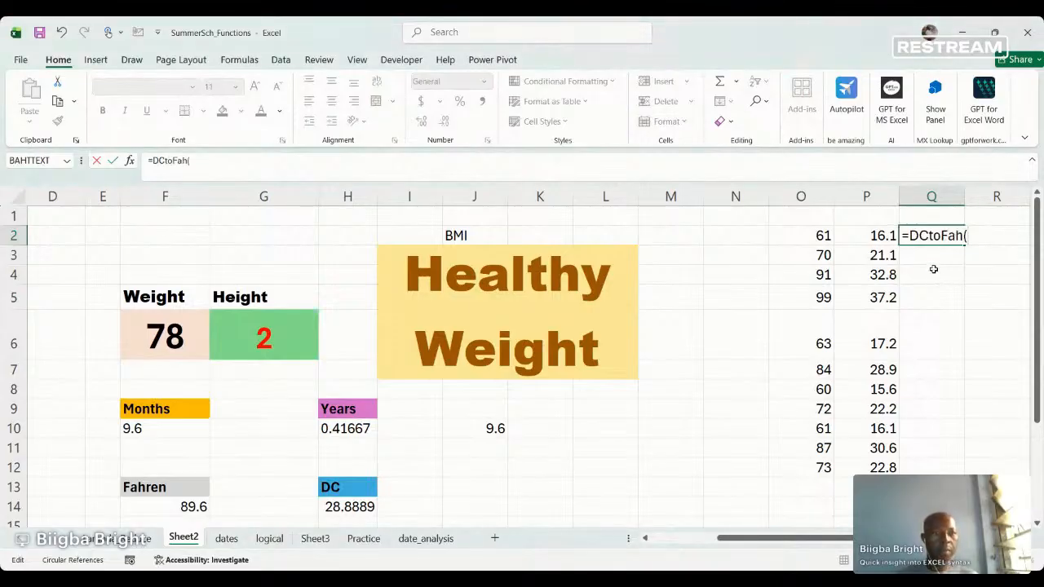
left_click(883, 235)
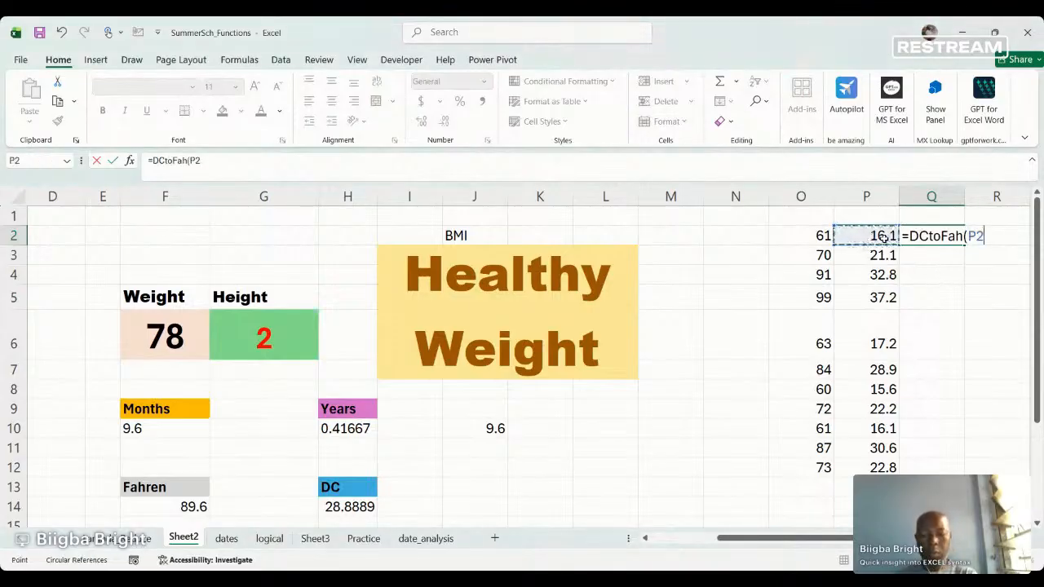
type(")")
key("Return")
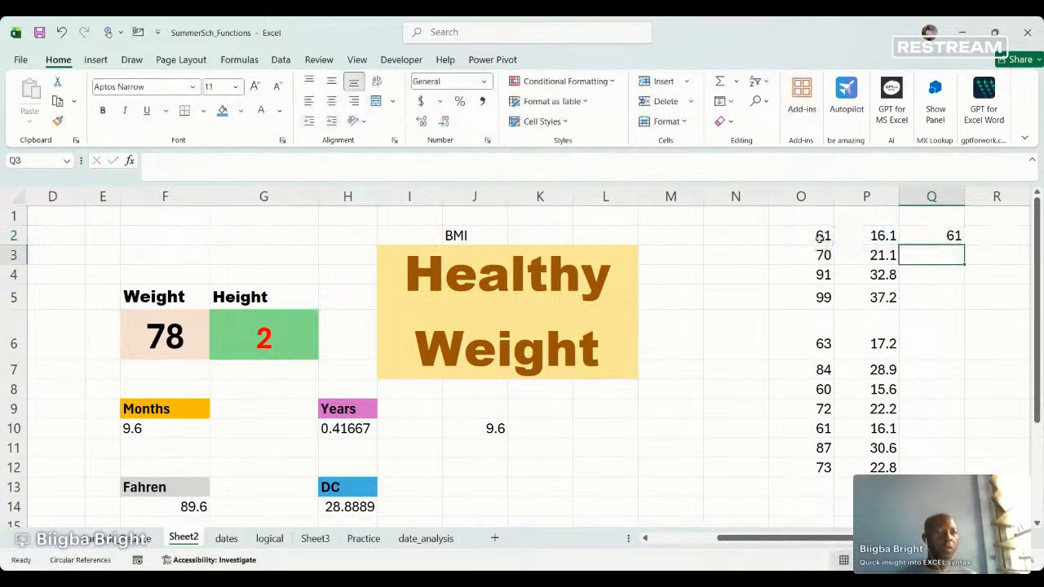
left_click(950, 235)
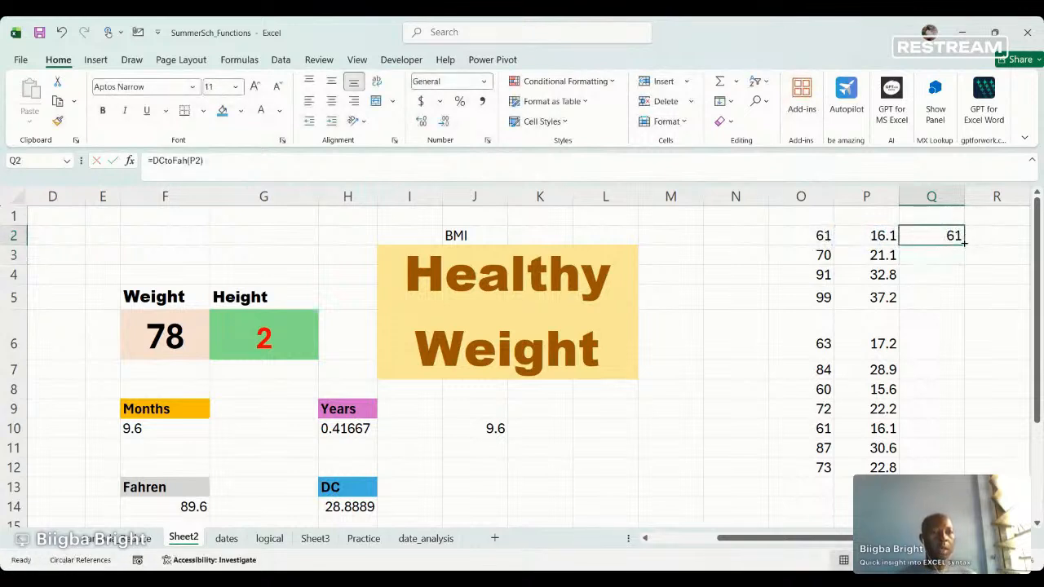
double_click(964, 242)
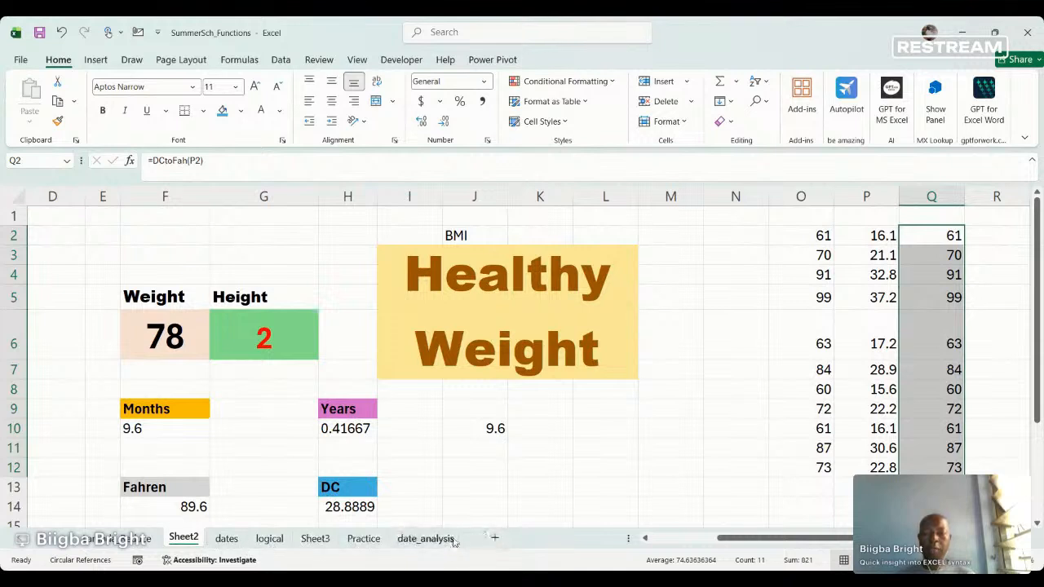
Add a new worksheet and test the custom Celsius-to-Fahrenheit function in F3 with the formula =DCtoFah(25).
left_click(492, 540)
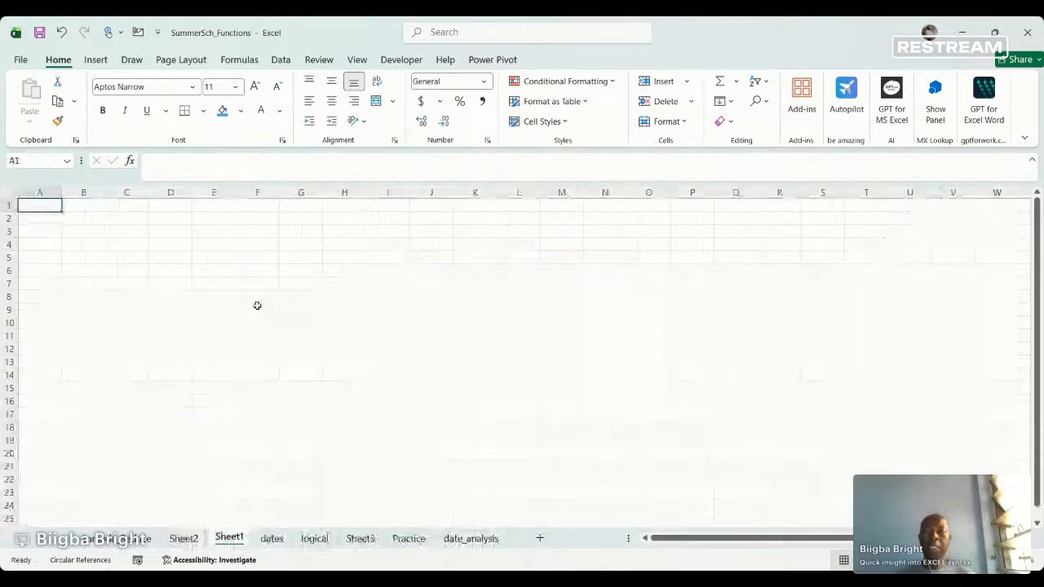
left_click(261, 230)
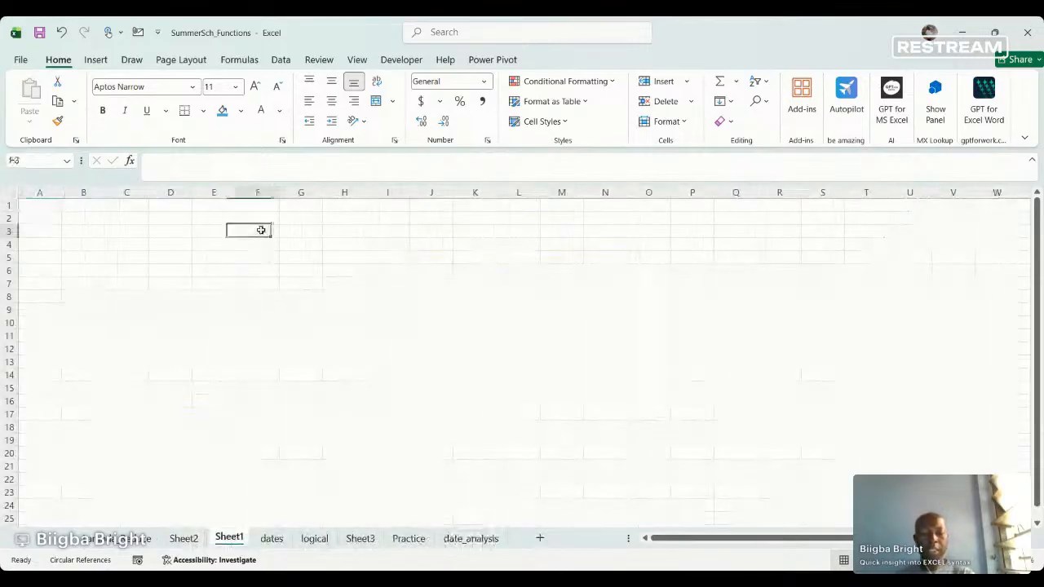
type("=DC")
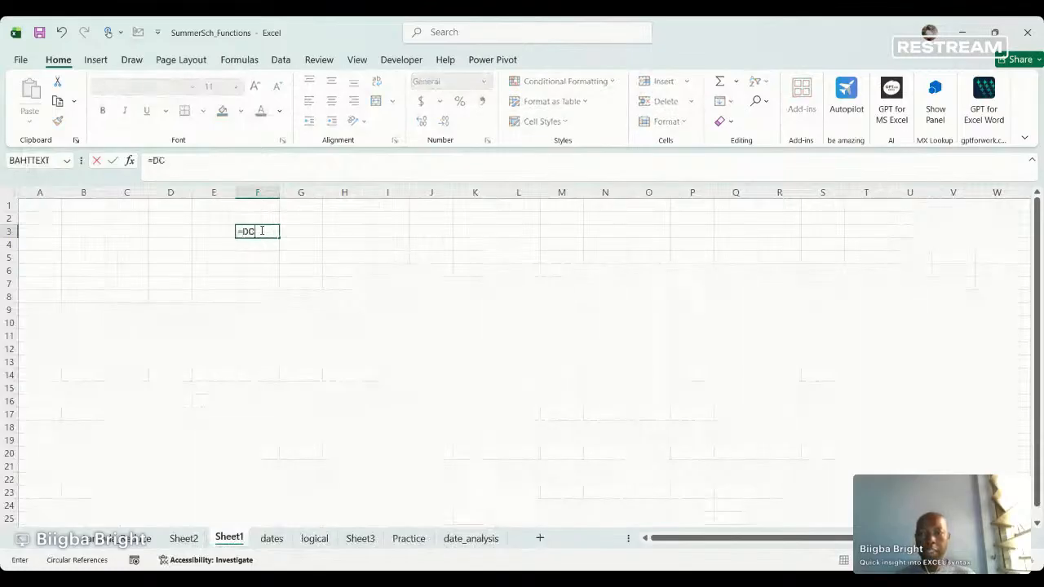
type("toFah(")
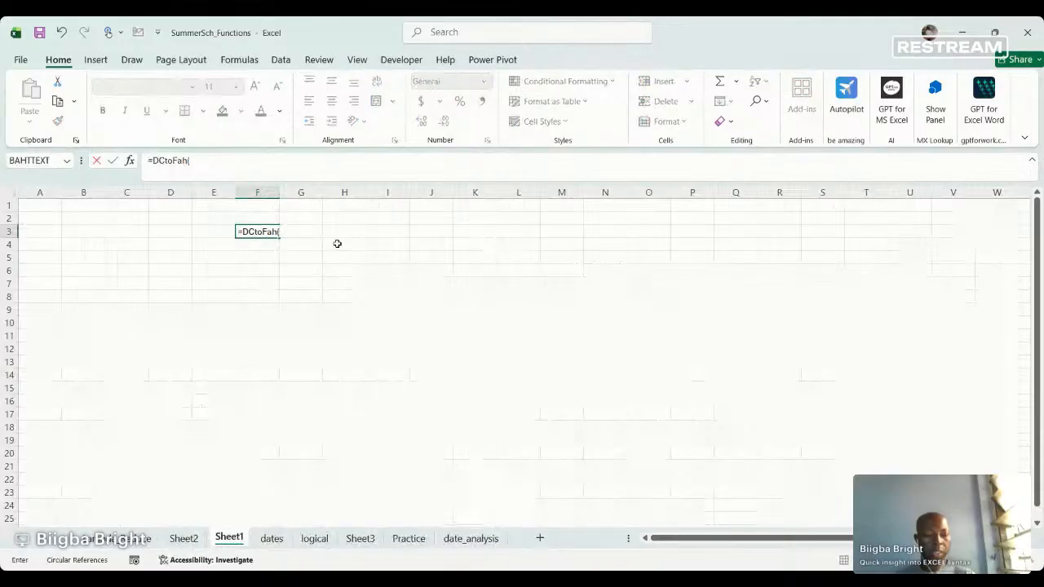
type("25")
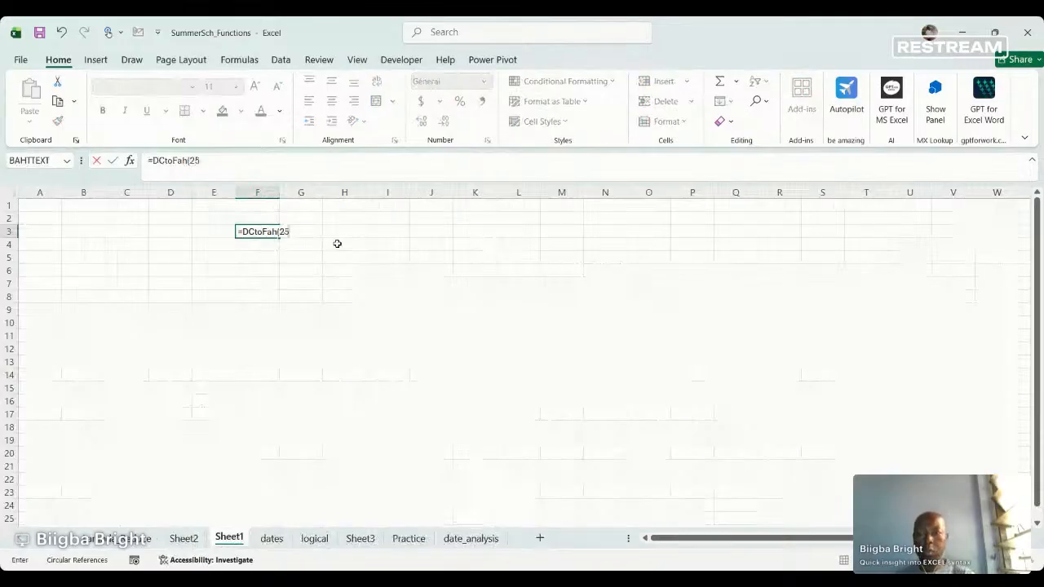
type(")")
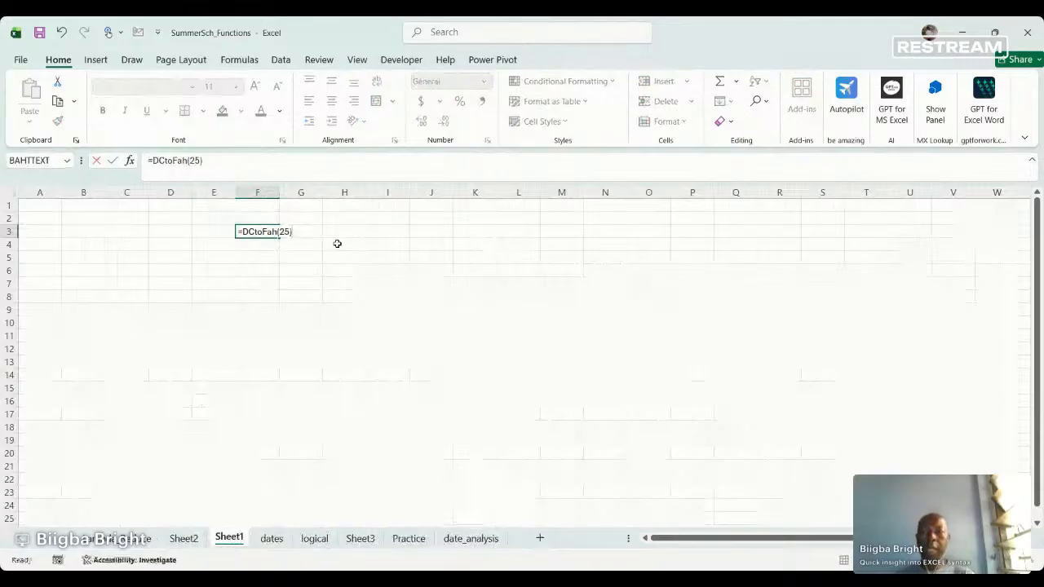
key("Return")
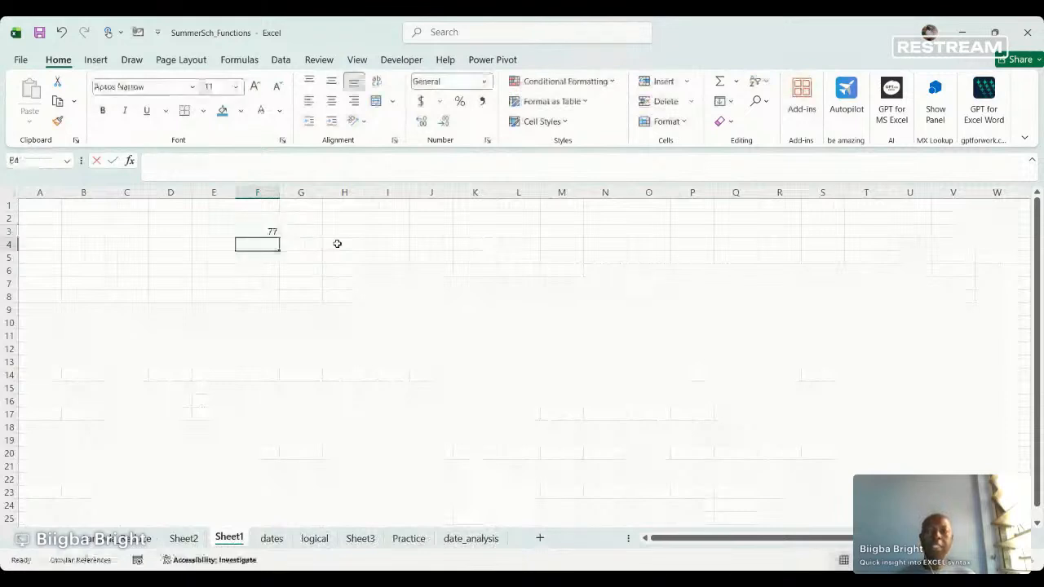
left_click(269, 231)
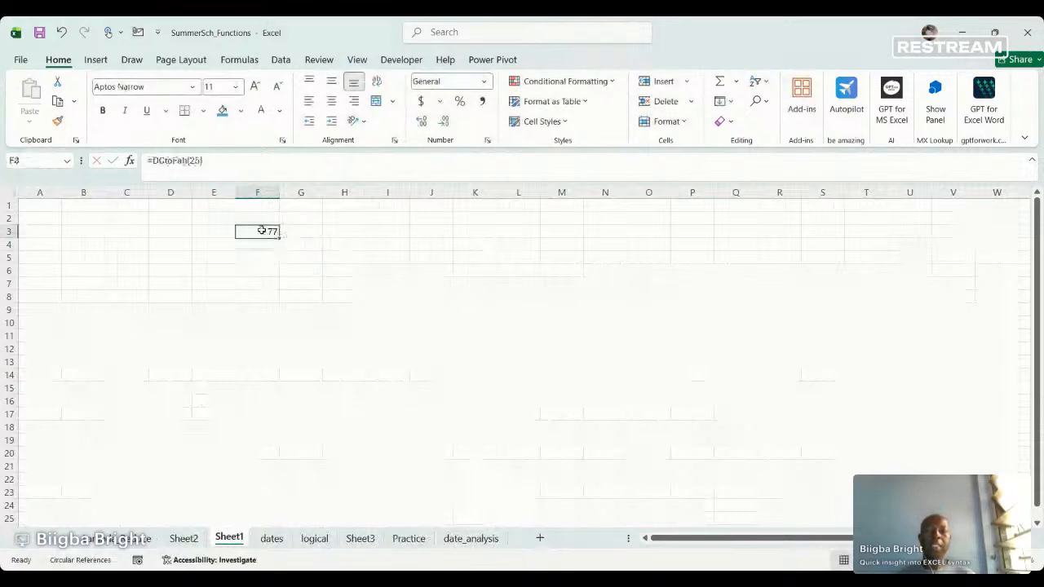
scroll(292, 240, "up", 2)
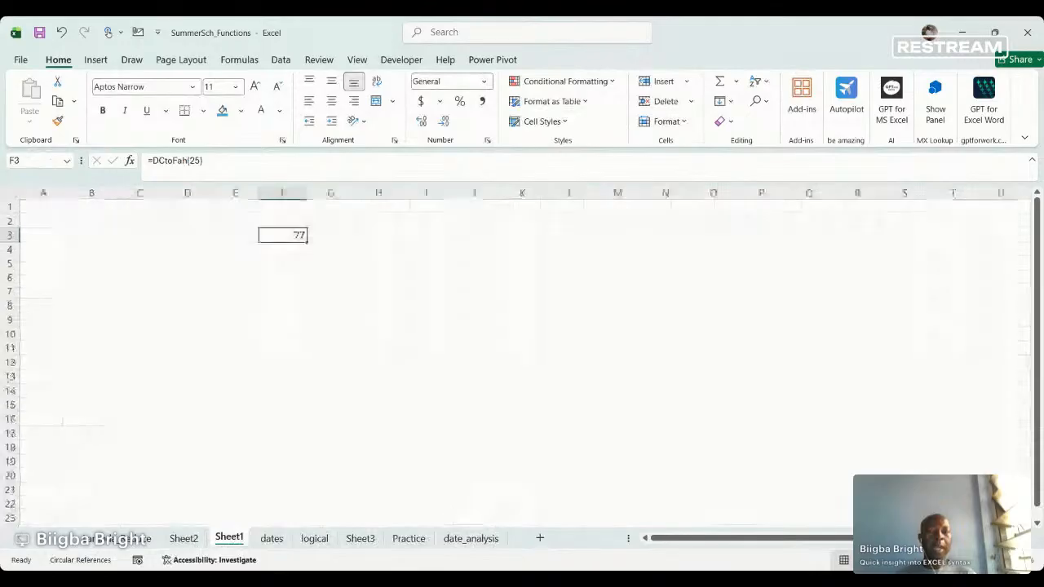
scroll(292, 240, "up", 2)
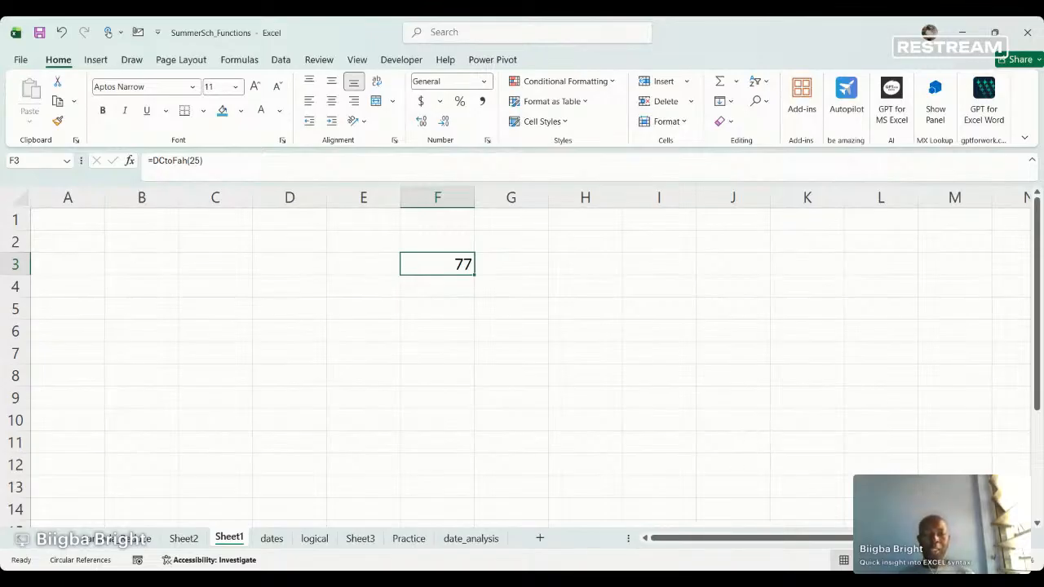
key("alt+Tab")
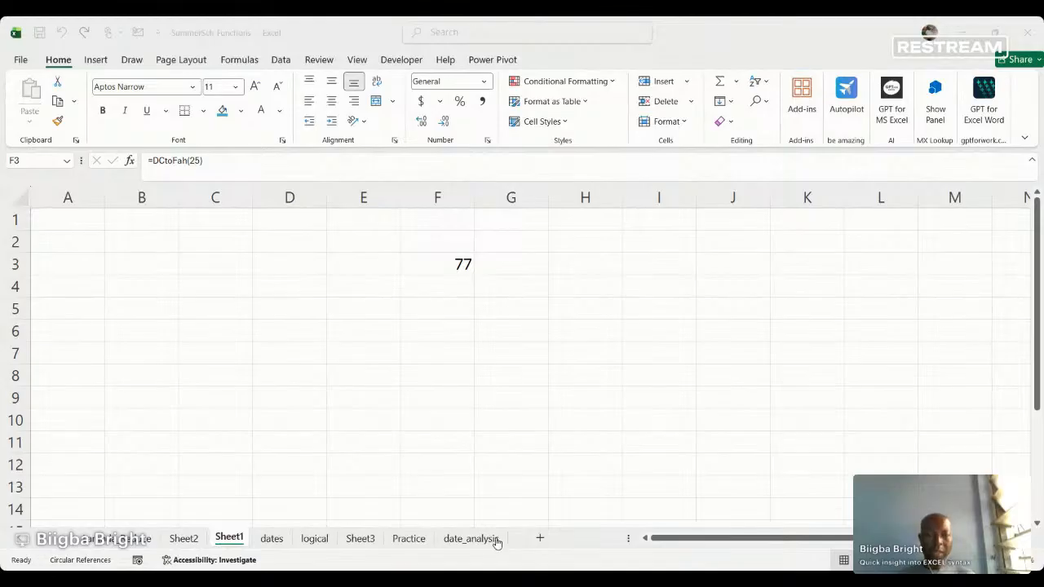